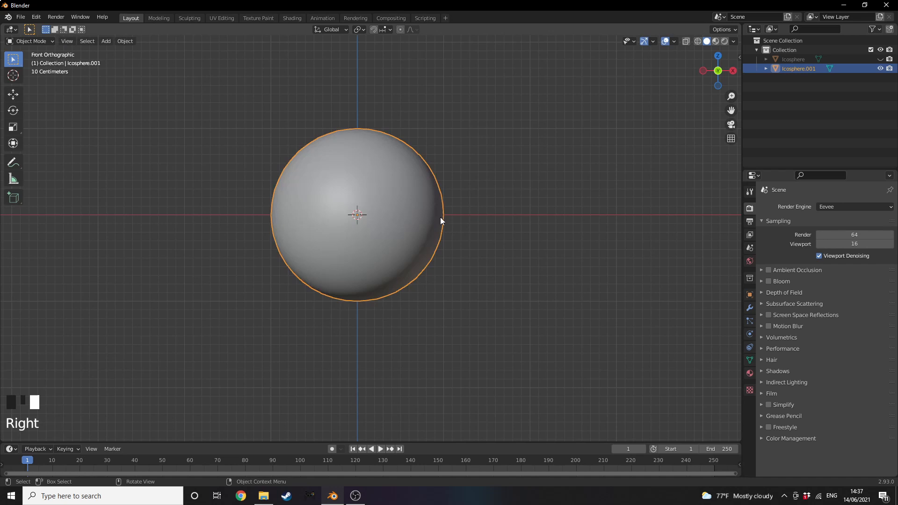
# Step: Show the hidden original icosphere and shrink its selected duplicate uniformly to a scale of about 0.127
pyautogui.click(880, 58)
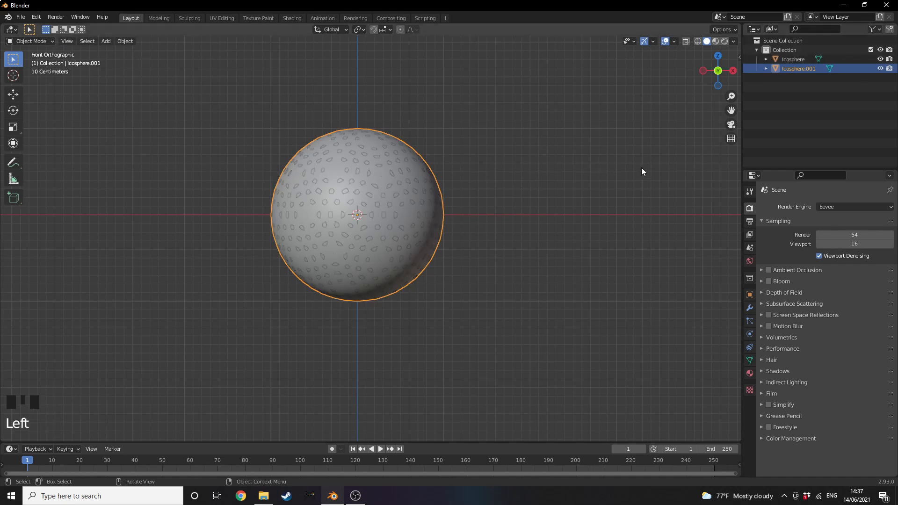
pyautogui.press('s')
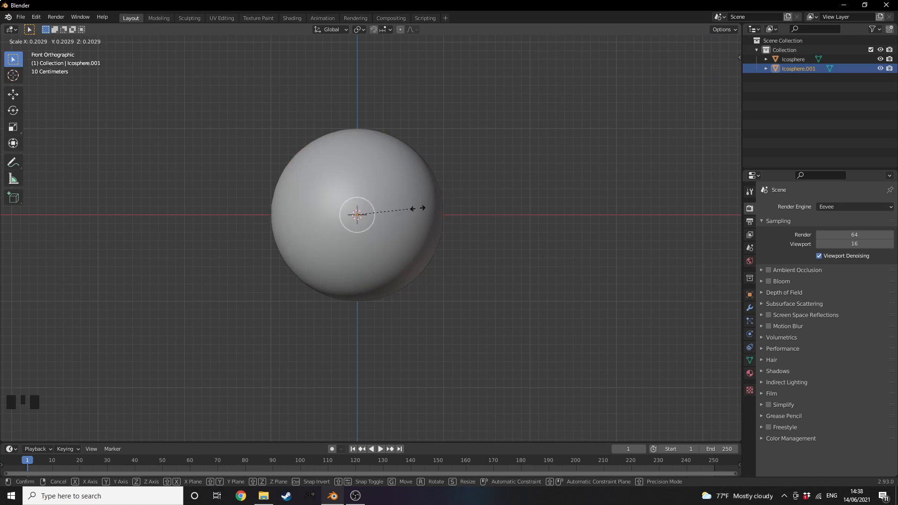
pyautogui.click(393, 216)
# Step: Move the small sphere up 0.8 m along Z, just inside the top of the large sphere
pyautogui.press('g')
pyautogui.press('z')
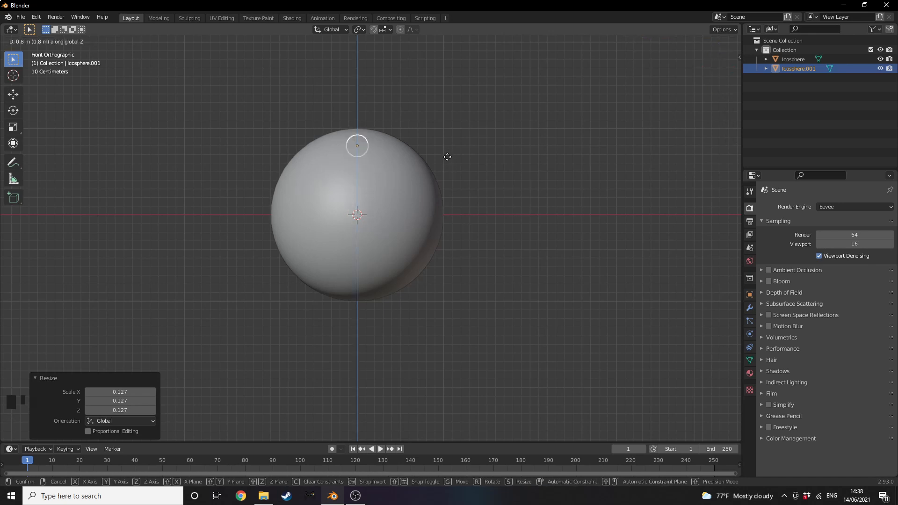
pyautogui.click(451, 163)
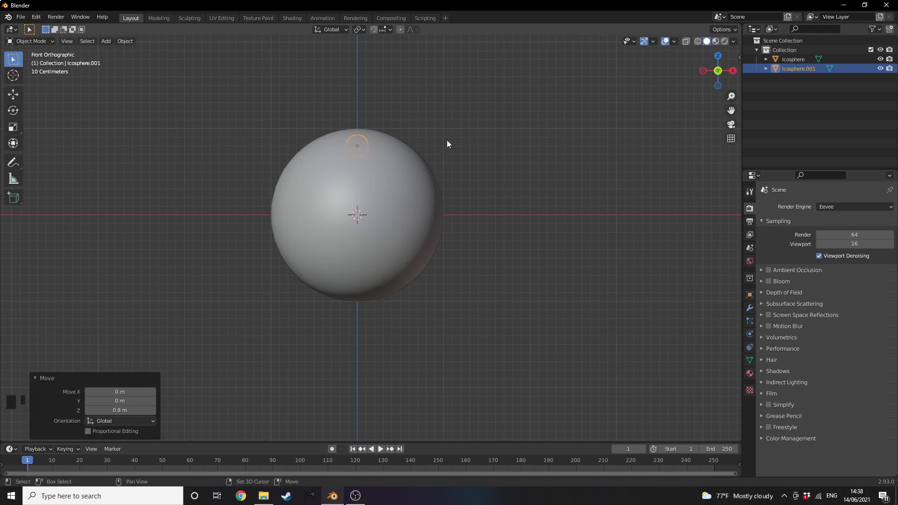
# Step: Duplicate the small sphere and move the copy straight down along Z to just inside the bottom of the large sphere
pyautogui.hotkey('shift', 'd')
pyautogui.rightClick(461, 128)
pyautogui.press('g')
pyautogui.press('z')
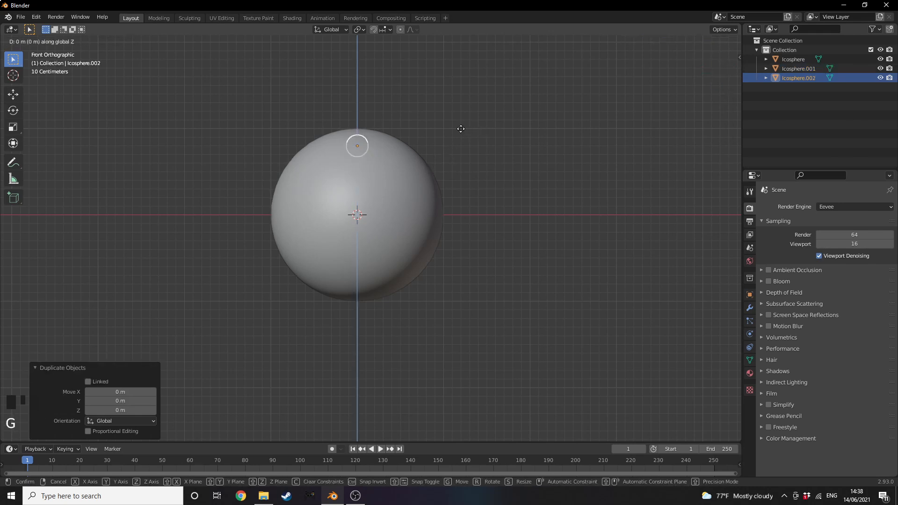
pyautogui.click(457, 255)
# Step: Hide the large sphere, then duplicate the lower small sphere and raise the copy 0.7 m along Z to the origin
pyautogui.click(393, 204)
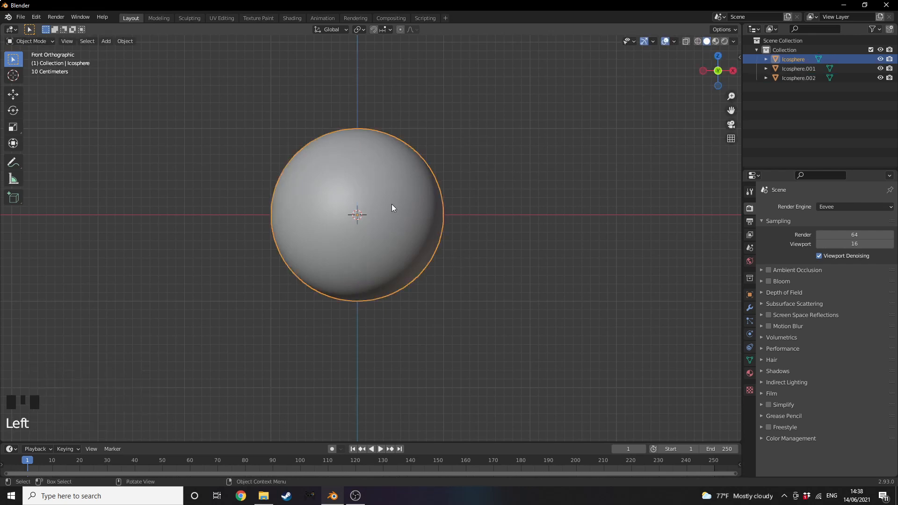
pyautogui.press('h')
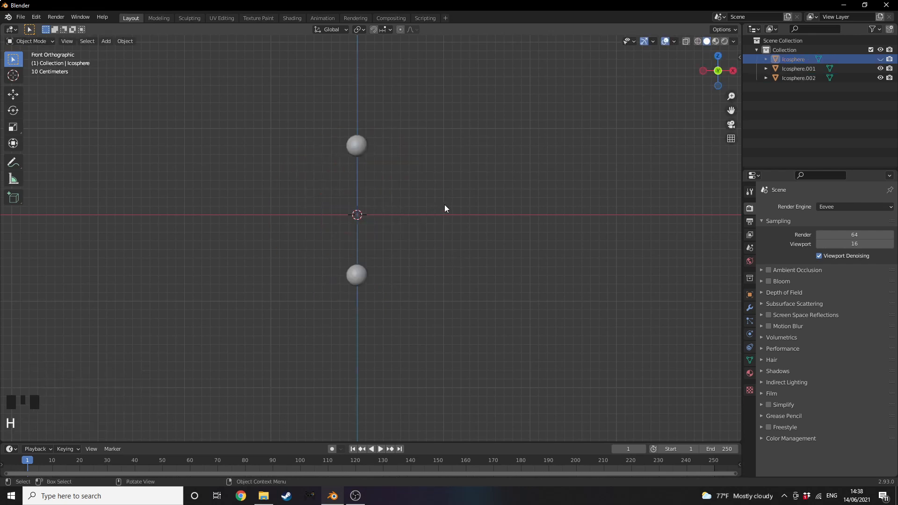
pyautogui.click(358, 274)
pyautogui.press('KP_7')
pyautogui.press('KP_1')
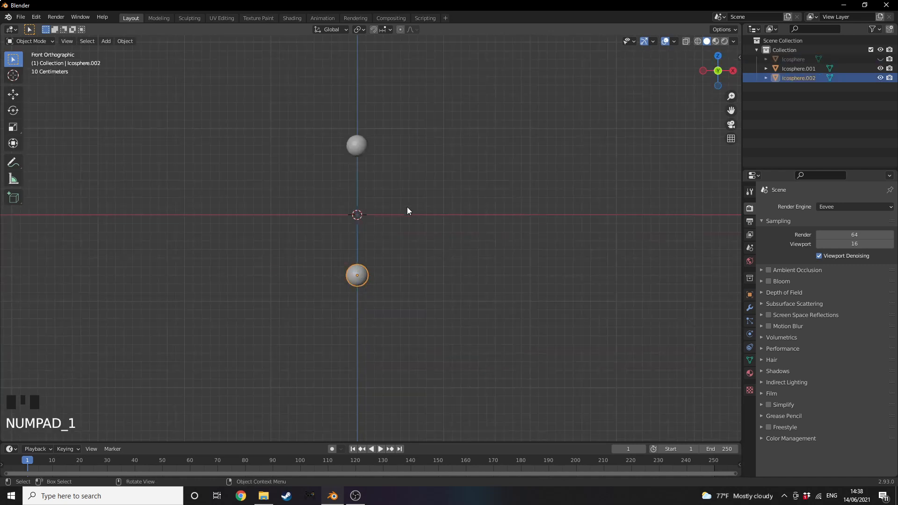
pyautogui.hotkey('shift', 'd')
pyautogui.rightClick(416, 189)
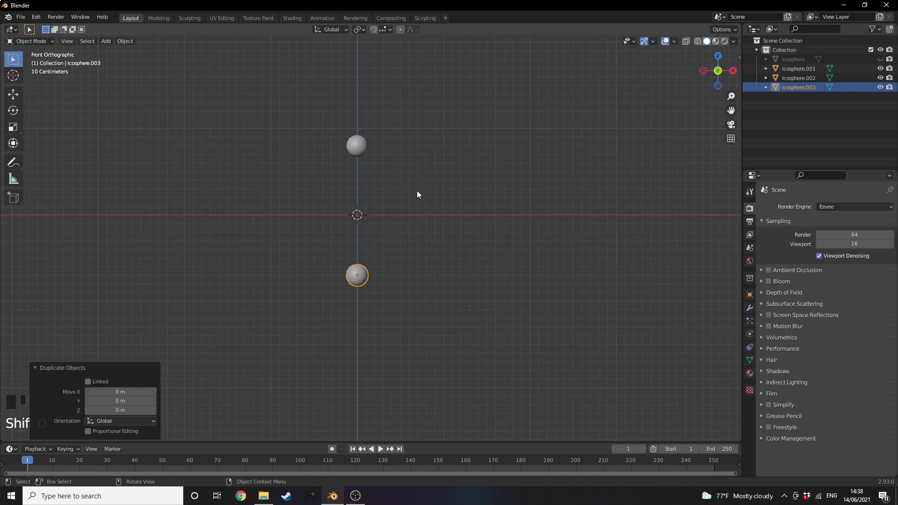
pyautogui.press('g')
pyautogui.press('z')
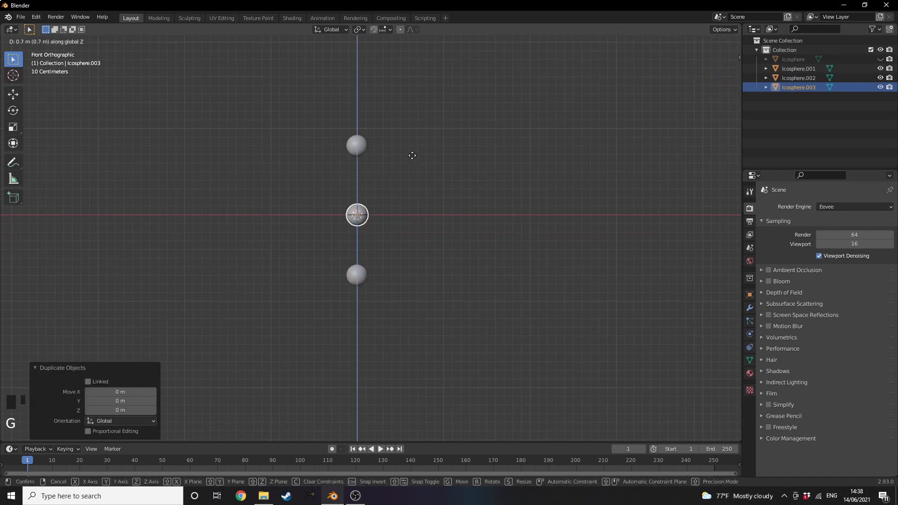
pyautogui.click(412, 156)
# Step: Unhide the large sphere and, in top view, move the centre small sphere -0.8 m along X
pyautogui.press('KP_7')
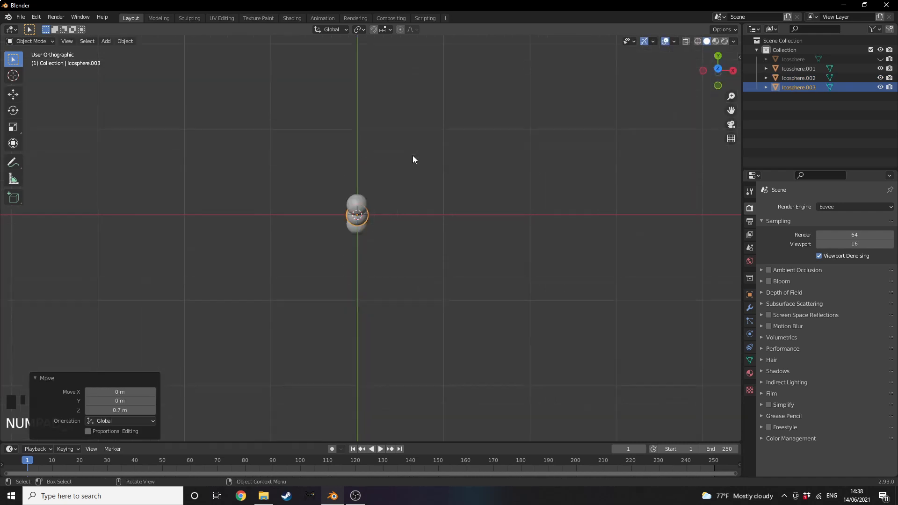
pyautogui.hotkey('alt', 'h')
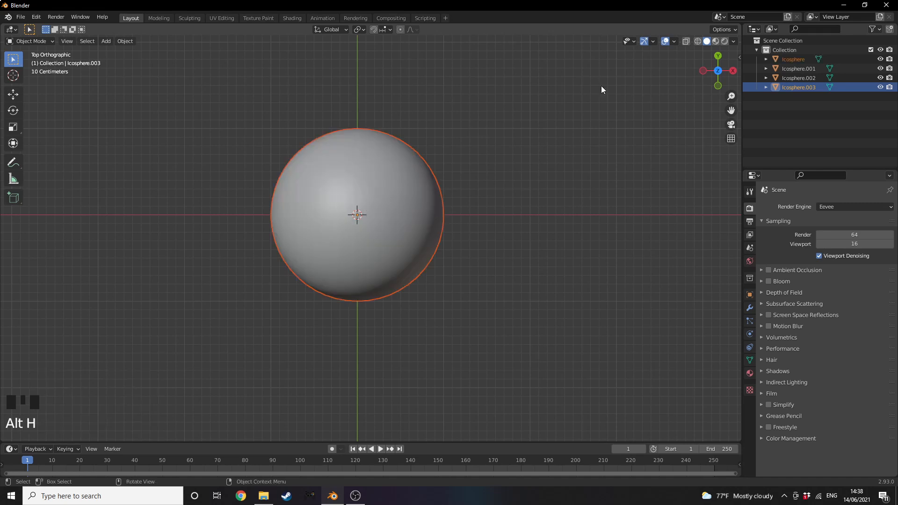
pyautogui.click(798, 87)
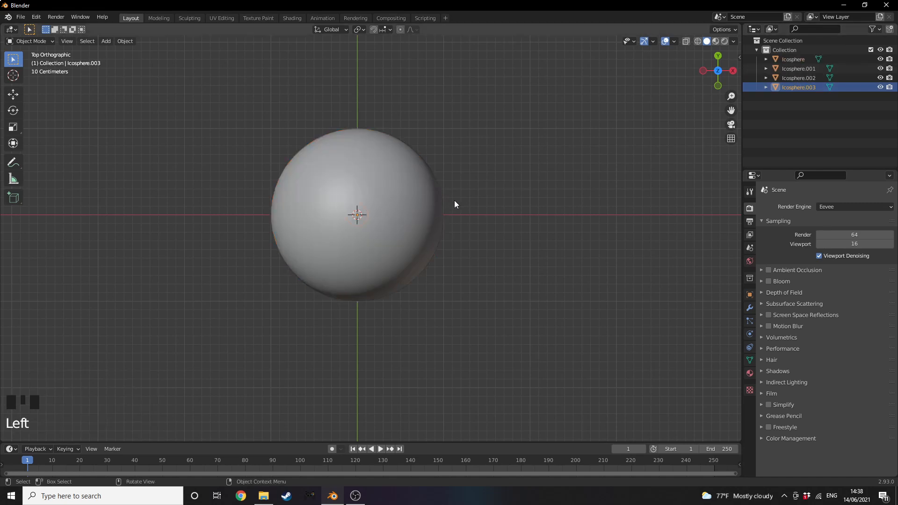
pyautogui.press('g')
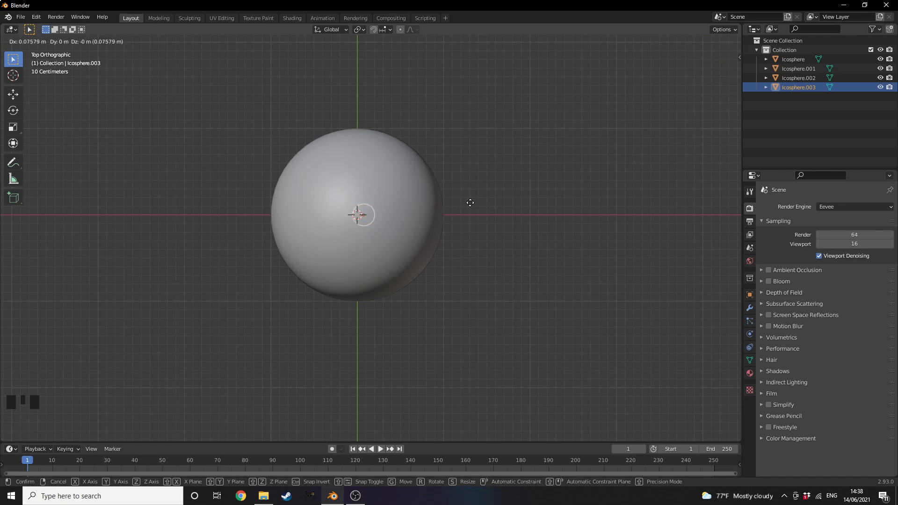
pyautogui.press('x')
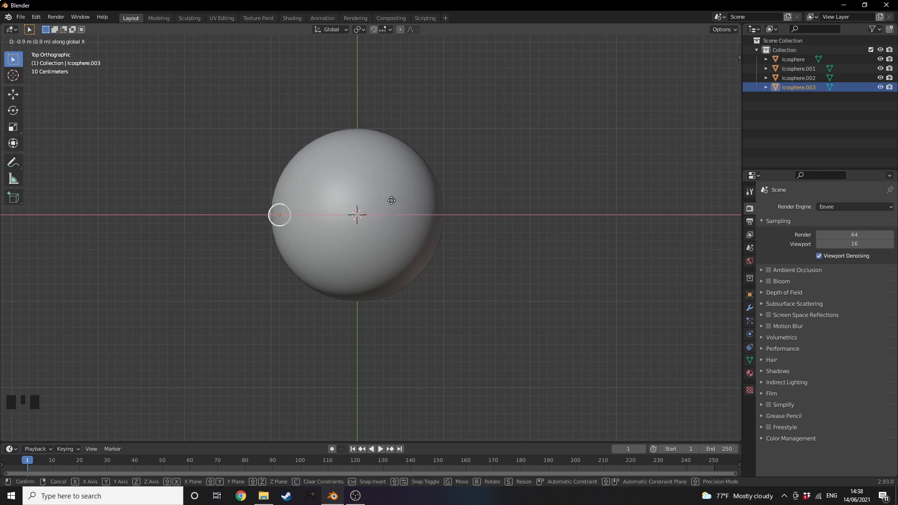
pyautogui.click(393, 200)
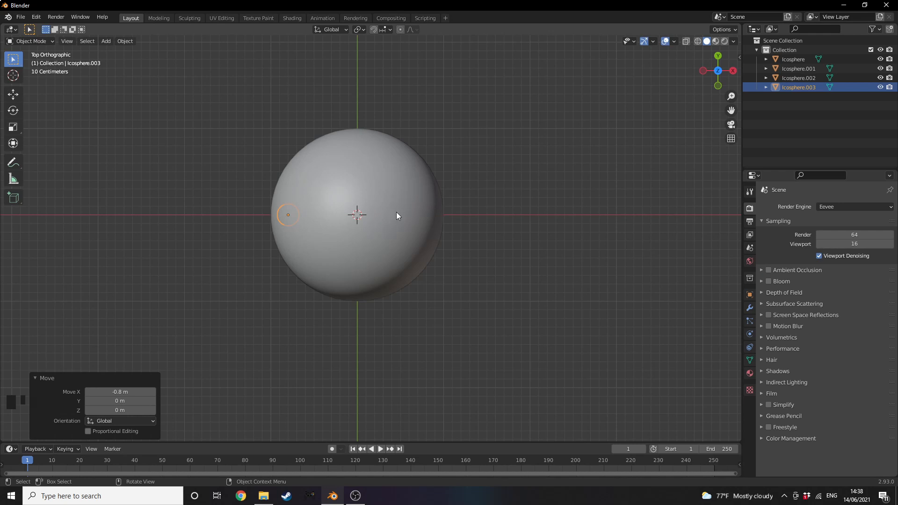
# Step: Duplicate the small sphere on the negative X side, offsetting the copy 0.8 m in X and 0.8 m in Y
pyautogui.hotkey('shift', 'd')
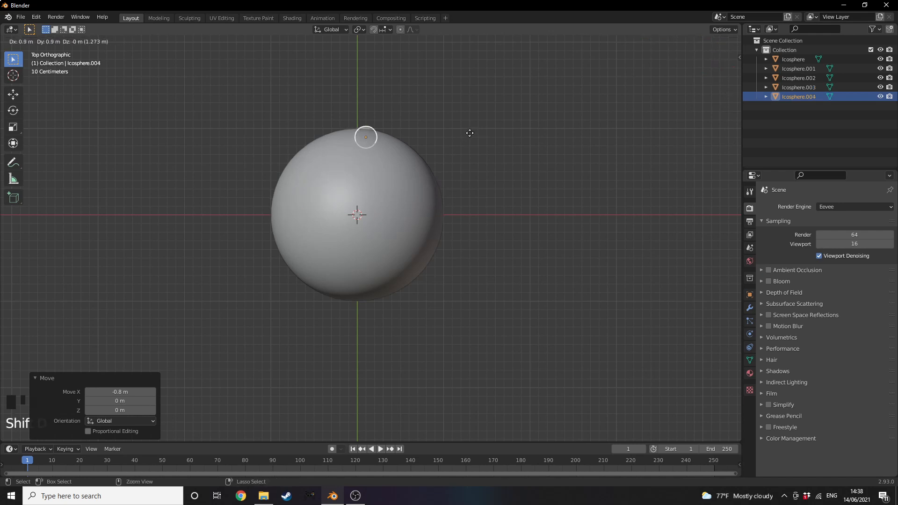
pyautogui.click(465, 141)
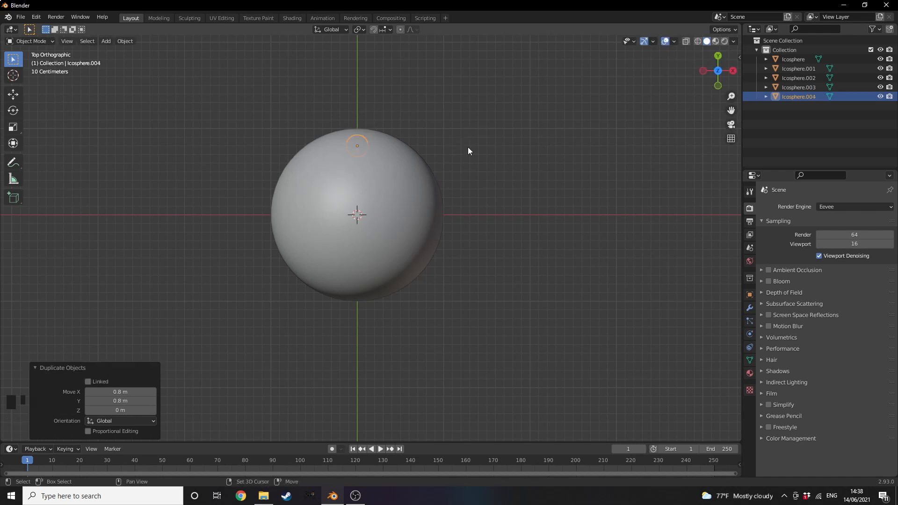
pyautogui.hotkey('shift', 's')
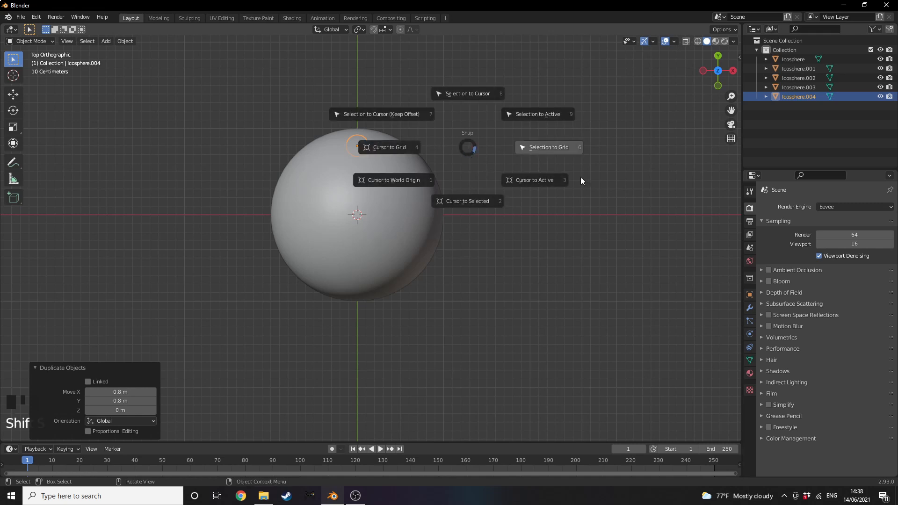
pyautogui.press('Escape')
# Step: Duplicate the small sphere twice more, offset 0.8 m X, -0.8 m Y and -0.8 m X, -0.8 m Y, filling the positive X and negative Y sides
pyautogui.hotkey('shift', 'd')
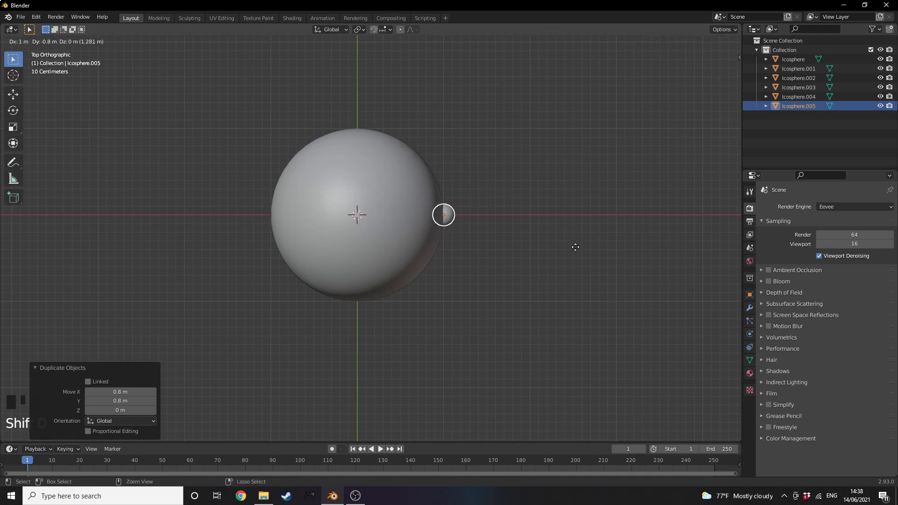
pyautogui.click(542, 226)
pyautogui.hotkey('shift', 'd')
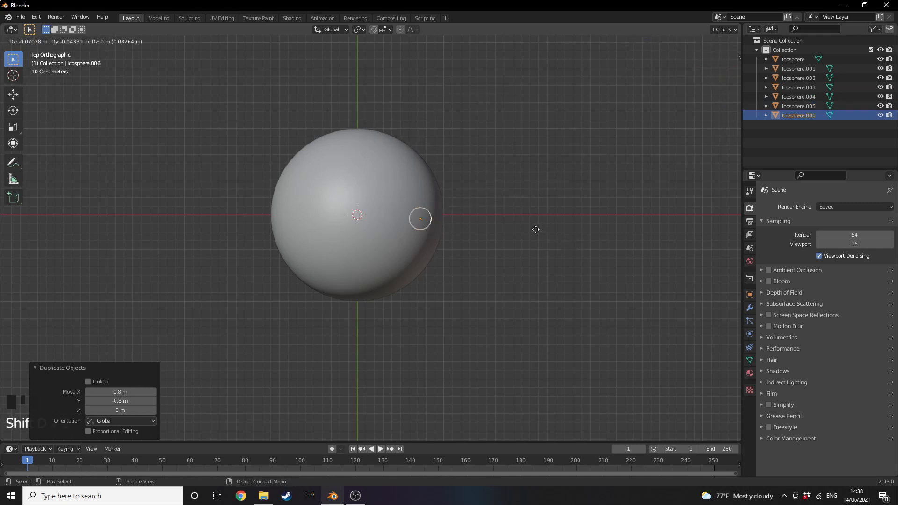
pyautogui.click(473, 299)
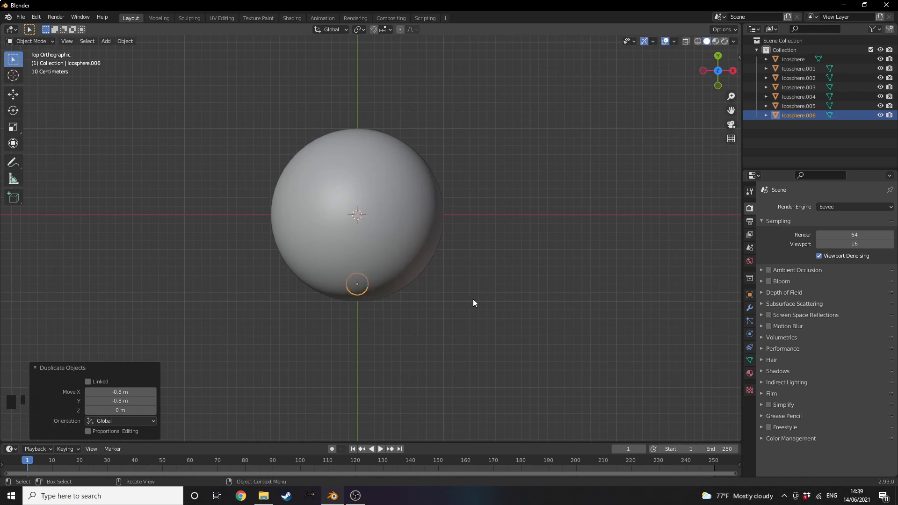
# Step: Switch to front view and hide the large sphere so only the six small spheres show
pyautogui.press('KP_1')
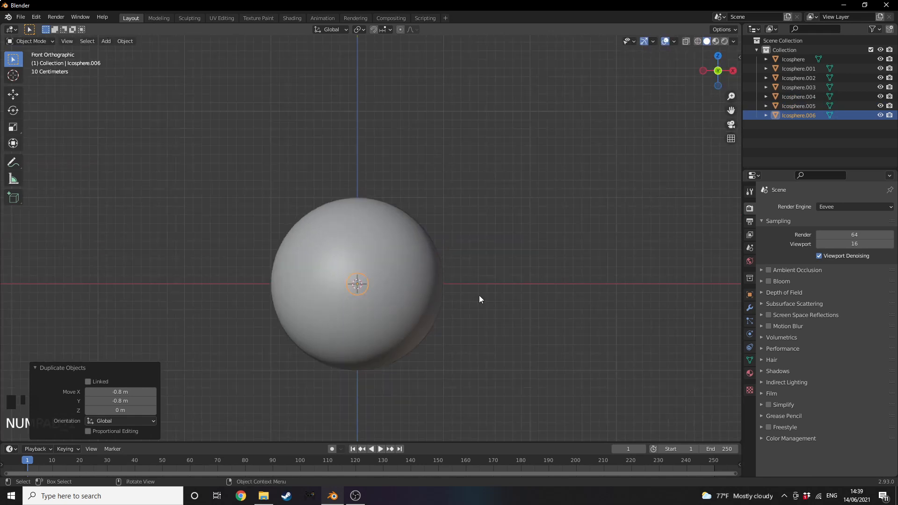
pyautogui.click(402, 315)
pyautogui.press('h')
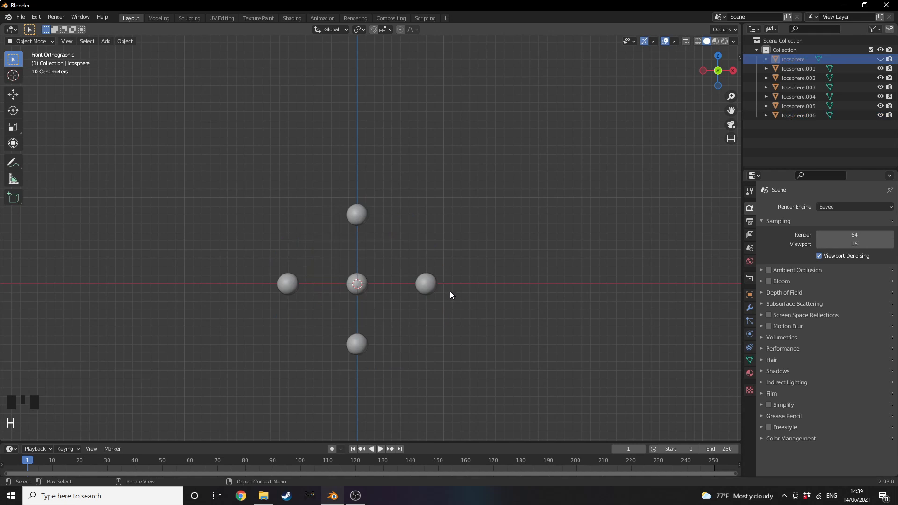
# Step: Slightly enlarge the small sphere on the negative Y side with a uniform scale
pyautogui.moveTo(450, 292)
pyautogui.mouseDown(button='middle')
pyautogui.moveTo(442, 311)
pyautogui.moveTo(427, 314)
pyautogui.moveTo(465, 306)
pyautogui.moveTo(454, 307)
pyautogui.moveTo(458, 300)
pyautogui.mouseUp(button='middle')
pyautogui.click(347, 282)
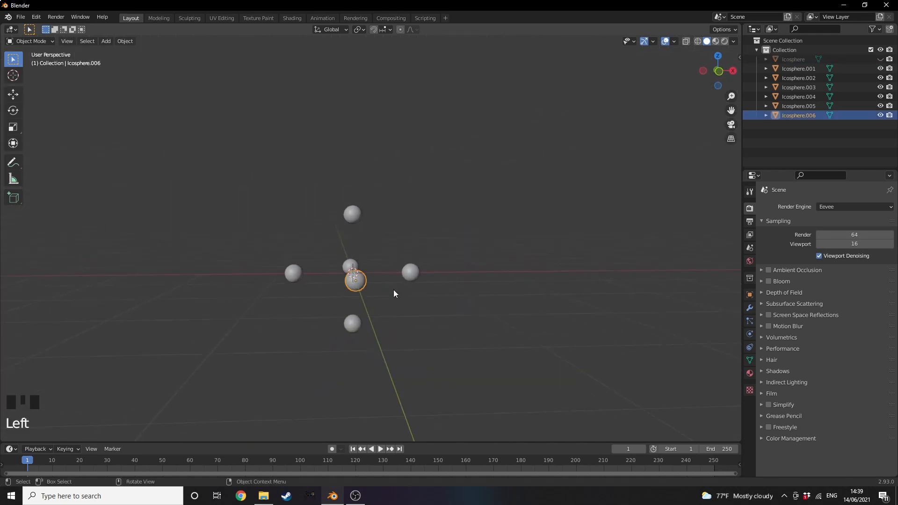
pyautogui.press('s')
pyautogui.click(448, 276)
# Step: Enlarge the small sphere on the negative X side uniformly, making it the largest of the small spheres
pyautogui.click(416, 272)
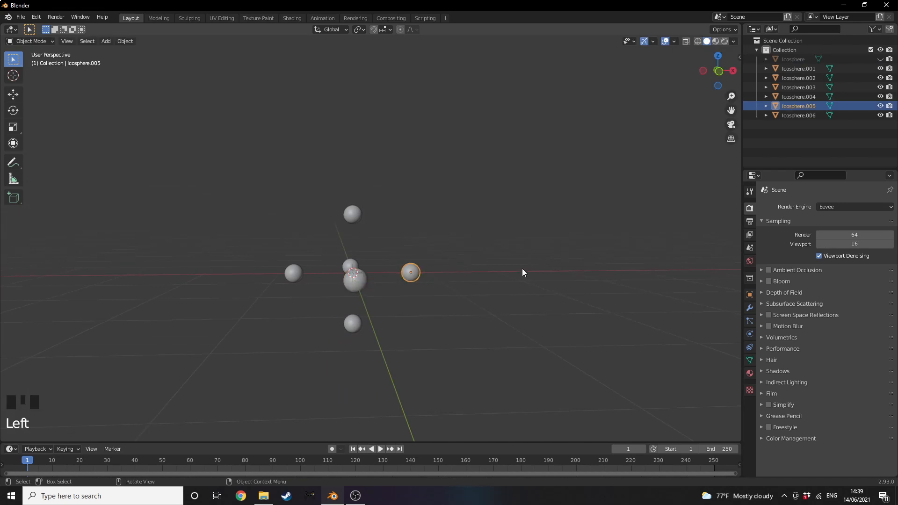
pyautogui.click(291, 275)
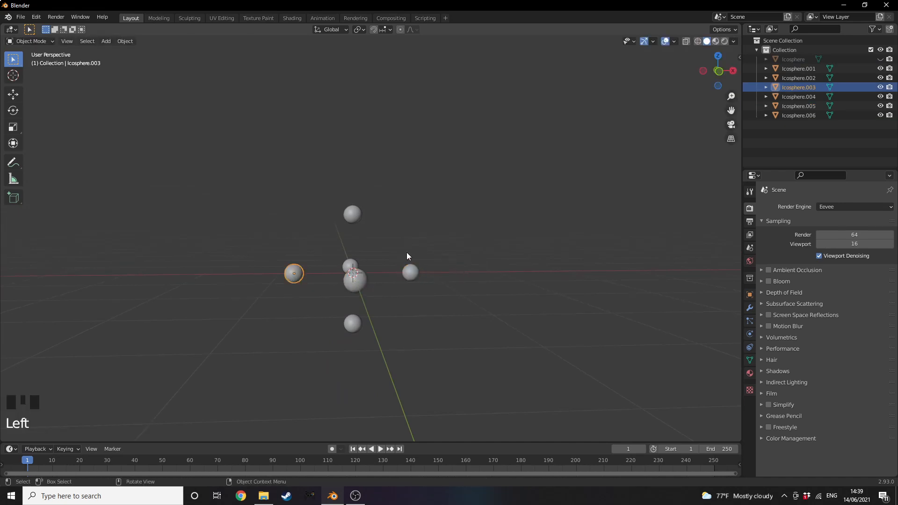
pyautogui.press('s')
pyautogui.click(486, 227)
# Step: Scale the small sphere on the positive Y side uniformly by about 1.227
pyautogui.moveTo(485, 228); pyautogui.dragTo(396, 260, button='middle')
pyautogui.click(377, 270)
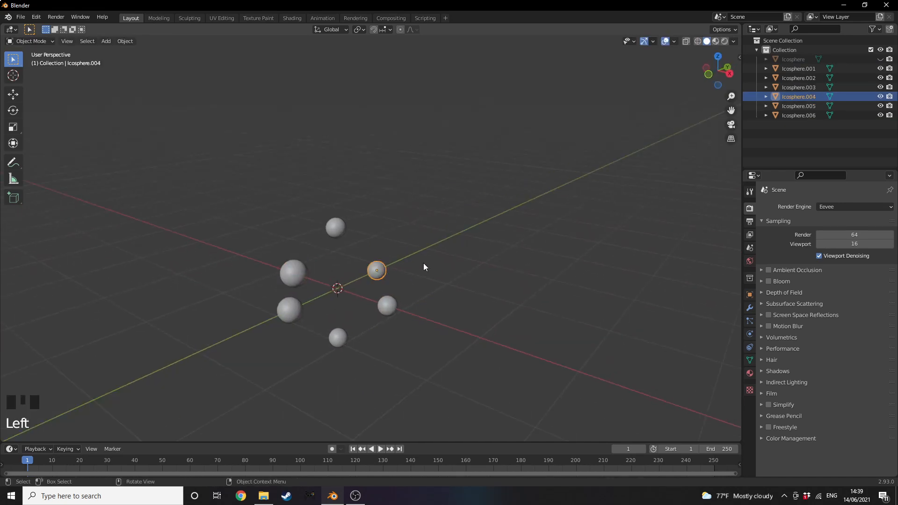
pyautogui.press('s')
pyautogui.click(454, 271)
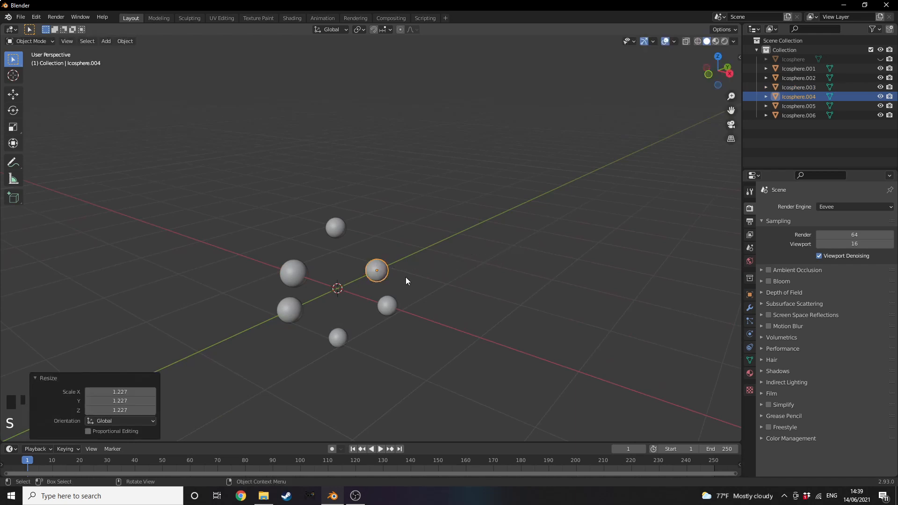
# Step: Lower the small sphere on the negative Y side slightly along Z
pyautogui.press('KP_1')
pyautogui.scroll(3, 405, 277)
pyautogui.click(383, 302)
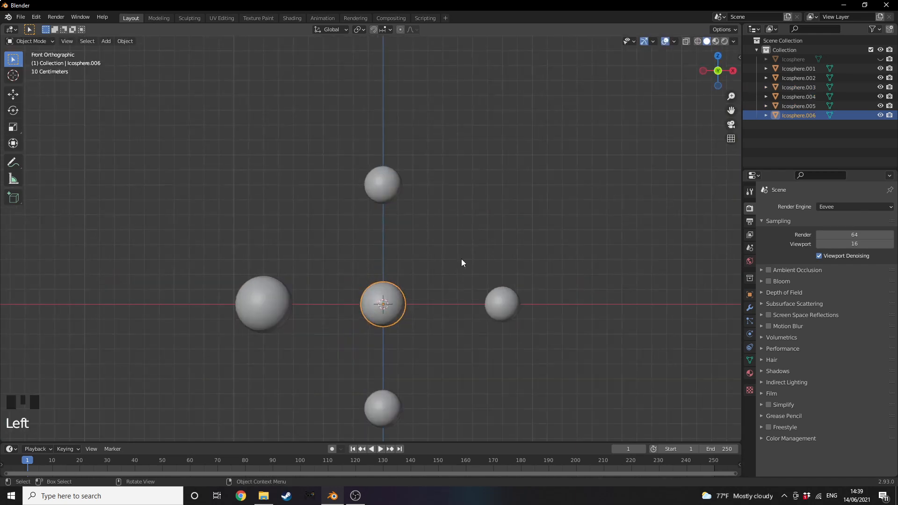
pyautogui.moveTo(462, 263); pyautogui.dragTo(445, 279, button='middle')
pyautogui.press('g')
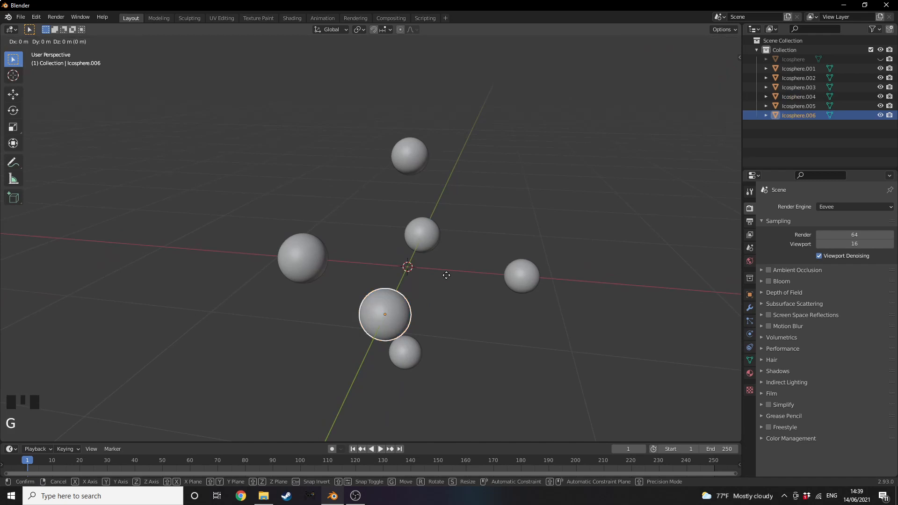
pyautogui.press('z')
pyautogui.click(437, 328)
# Step: Raise the largest small sphere, on the negative X side, about 0.017 m along Z
pyautogui.click(304, 260)
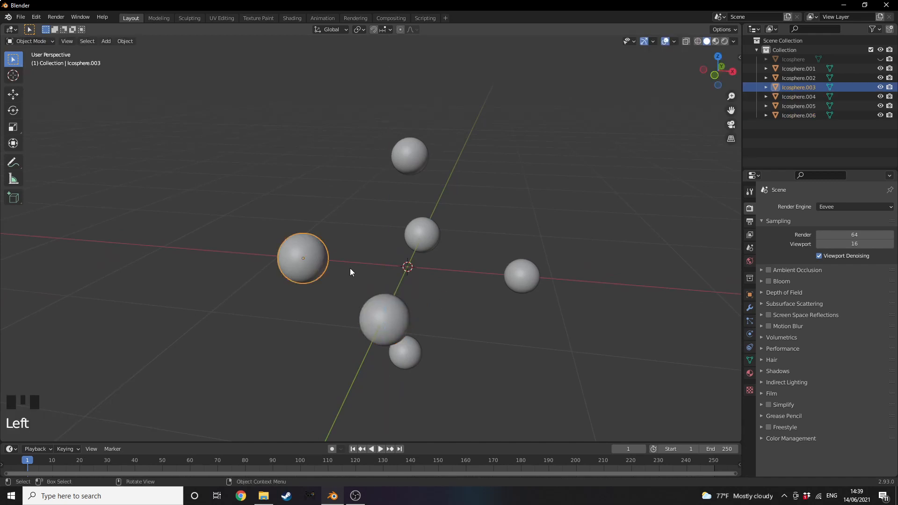
pyautogui.press('g')
pyautogui.press('z')
pyautogui.click(352, 250)
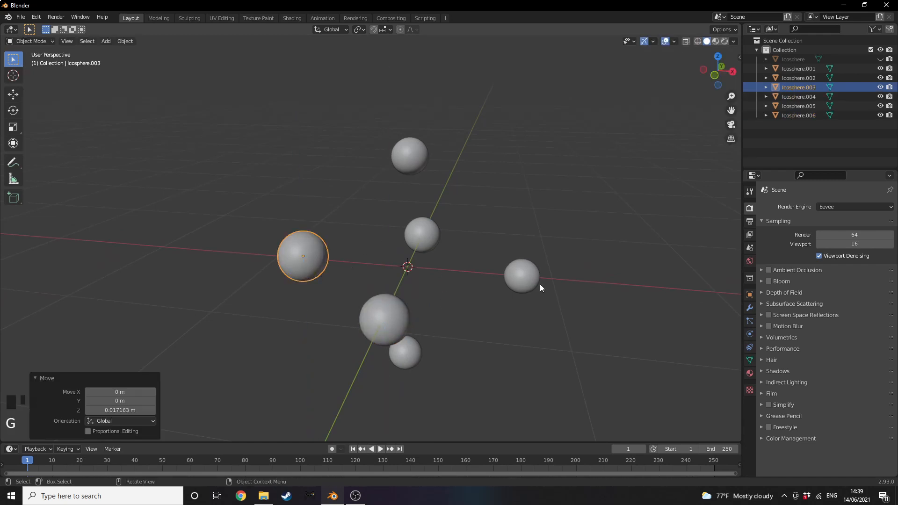
# Step: Raise the small sphere on the positive X side about 0.039 m along Z and return to front view
pyautogui.click(537, 279)
pyautogui.press('g')
pyautogui.press('z')
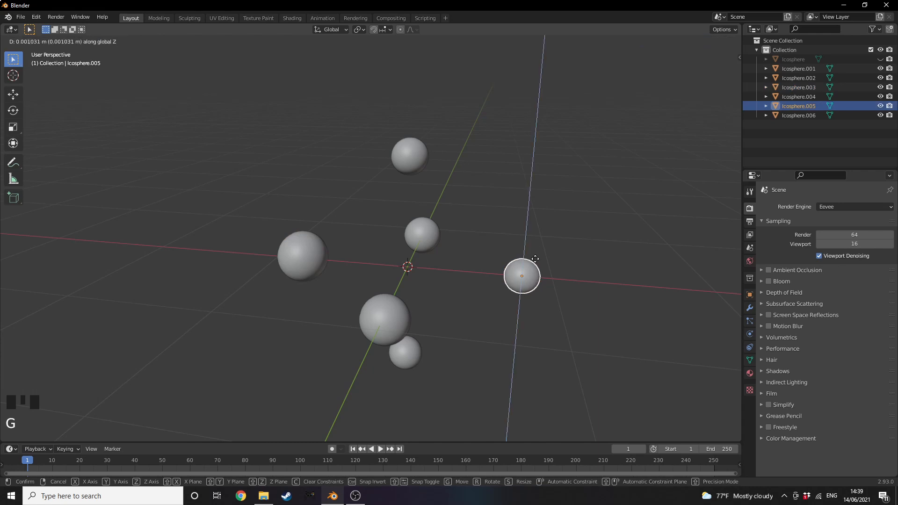
pyautogui.click(535, 226)
pyautogui.press('KP_1')
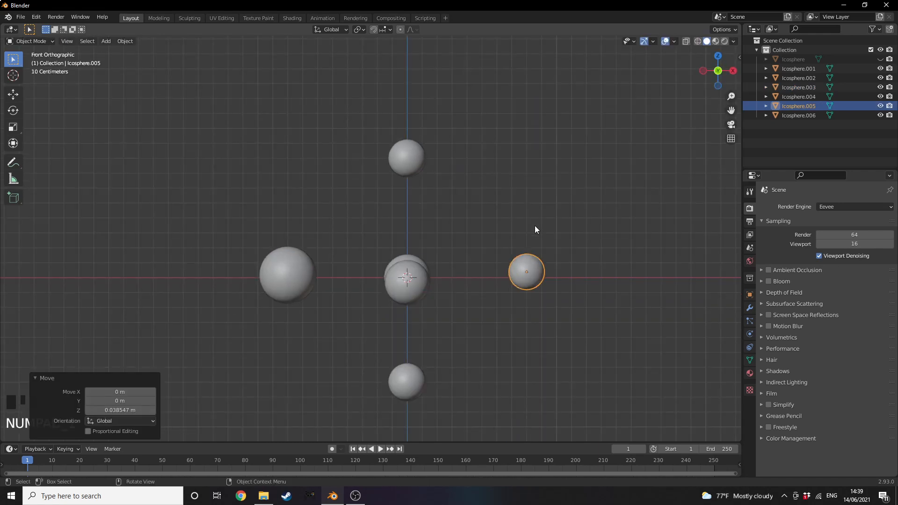
# Step: Show the large outer icosphere around the small spheres and hide it again
pyautogui.click(515, 227)
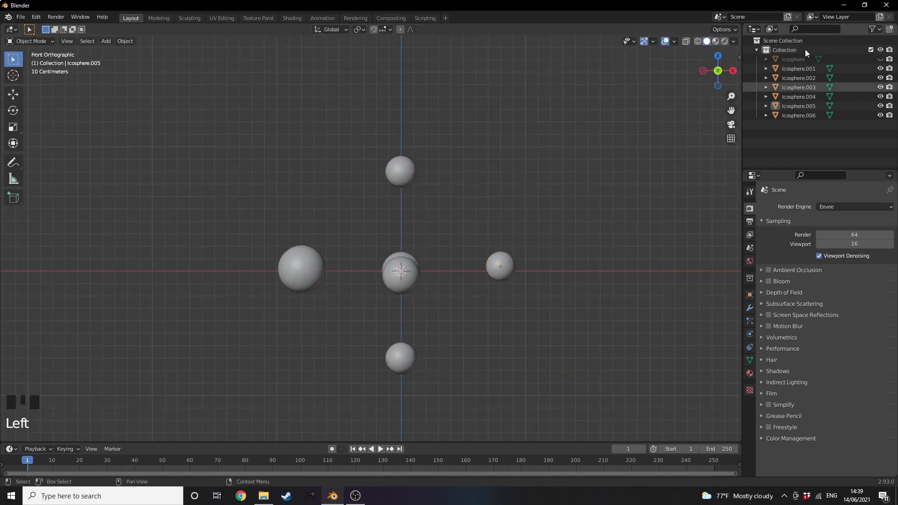
pyautogui.click(880, 59)
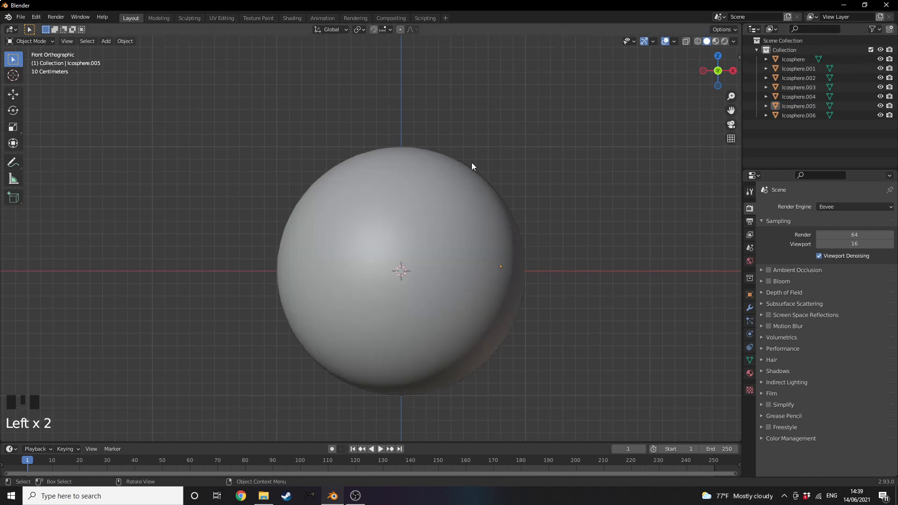
pyautogui.moveTo(472, 161); pyautogui.dragTo(449, 154, button='middle')
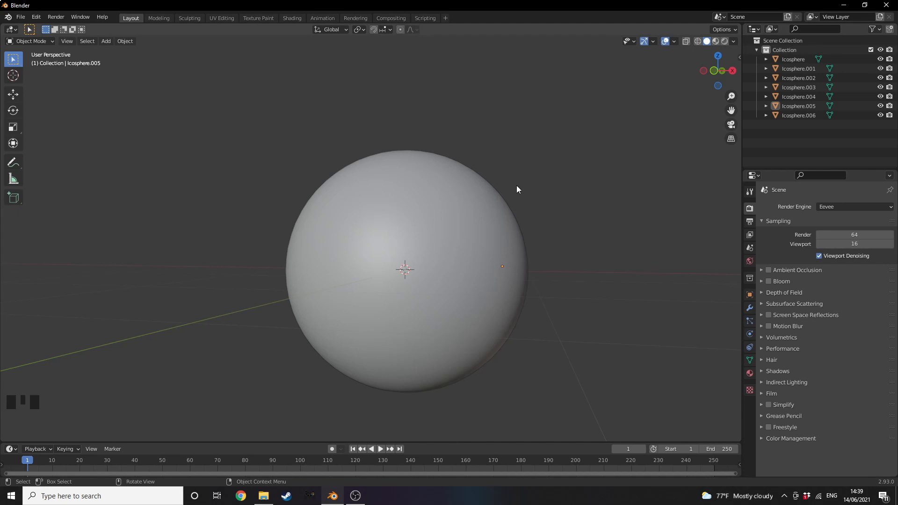
pyautogui.click(454, 183)
pyautogui.press('h')
# Step: Join the four small spheres around the middle, on the X and Y sides, into a single object
pyautogui.scroll(2, 419, 260)
pyautogui.scroll(-1, 402, 276)
pyautogui.click(387, 291)
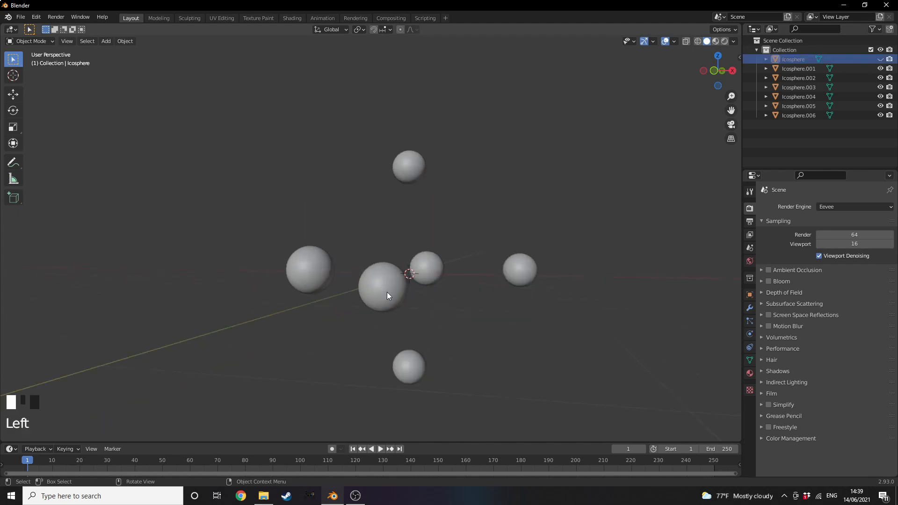
pyautogui.keyDown('shift'); pyautogui.click(310, 258); pyautogui.keyUp('shift')
pyautogui.keyDown('shift'); pyautogui.click(424, 265); pyautogui.keyUp('shift')
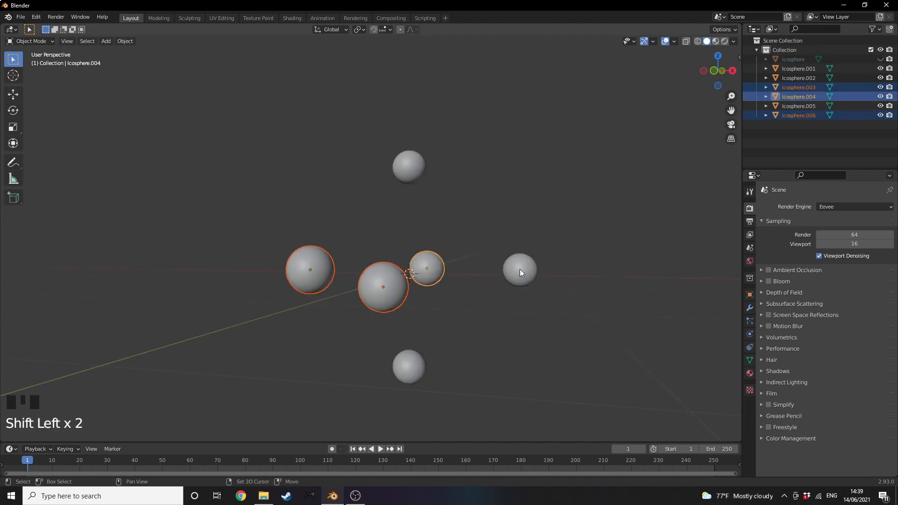
pyautogui.keyDown('shift'); pyautogui.click(520, 270); pyautogui.keyUp('shift')
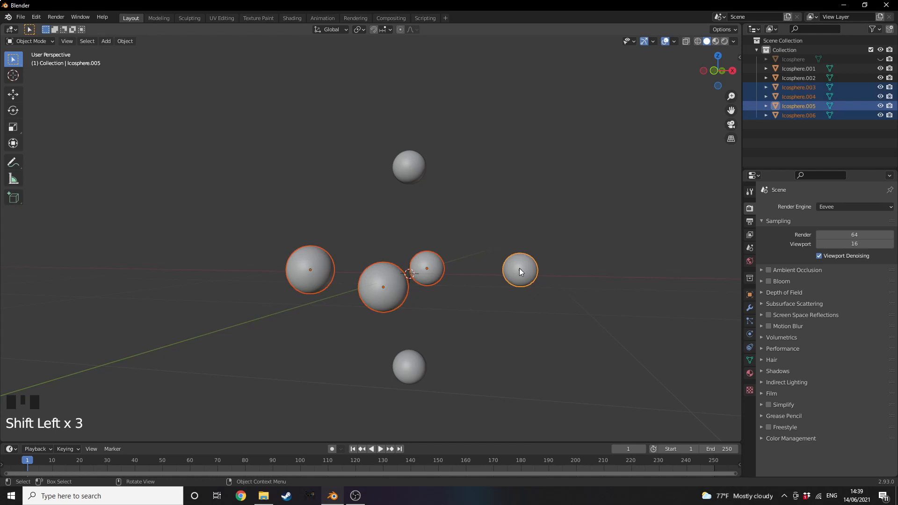
pyautogui.hotkey('ctrl', 'j')
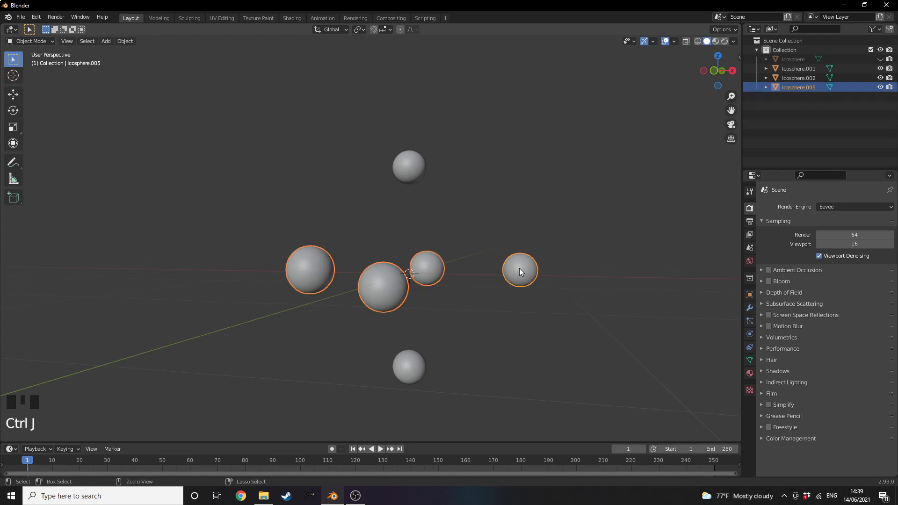
# Step: Rename the joined four-sphere object as "inner 4"
pyautogui.tripleClick(792, 89)
pyautogui.press('BackSpace')
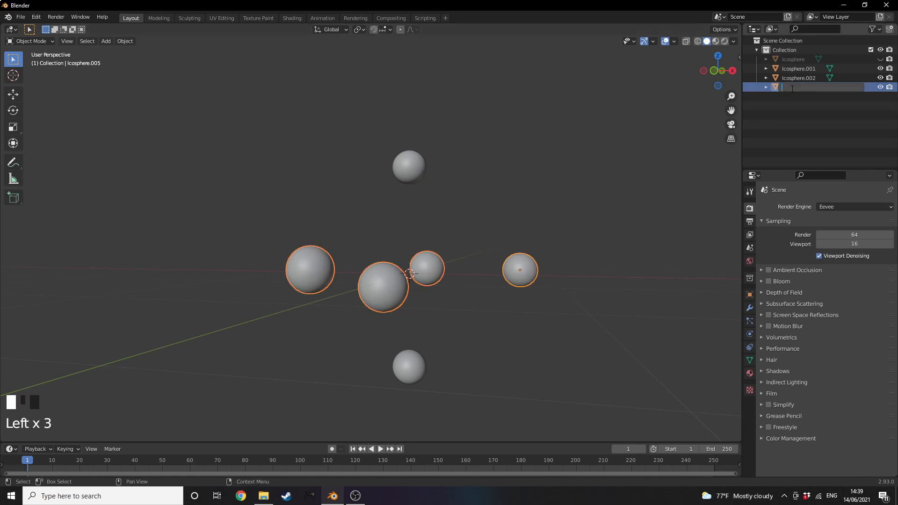
pyautogui.write('inner 4')
pyautogui.press('Return')
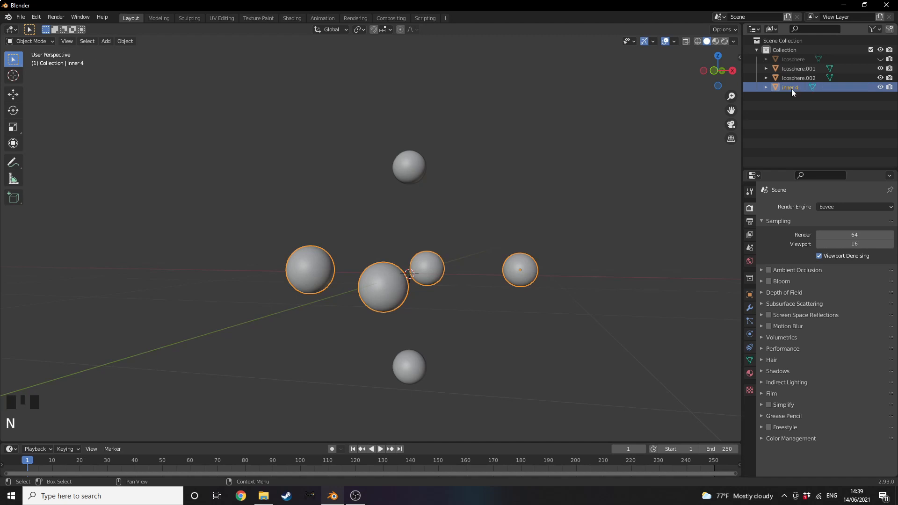
# Step: Rename the small sphere above the centre as "inner top"
pyautogui.click(420, 159)
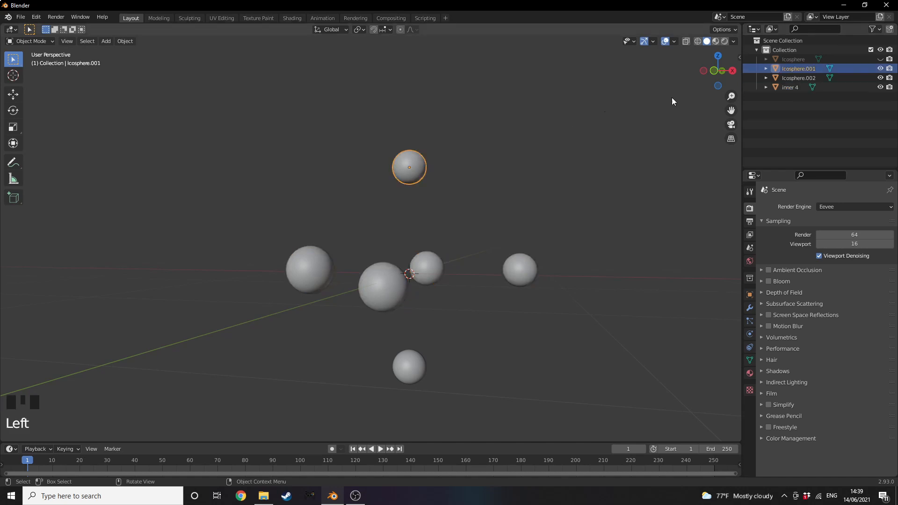
pyautogui.click(799, 67)
pyautogui.doubleClick(798, 67)
pyautogui.write('inner top')
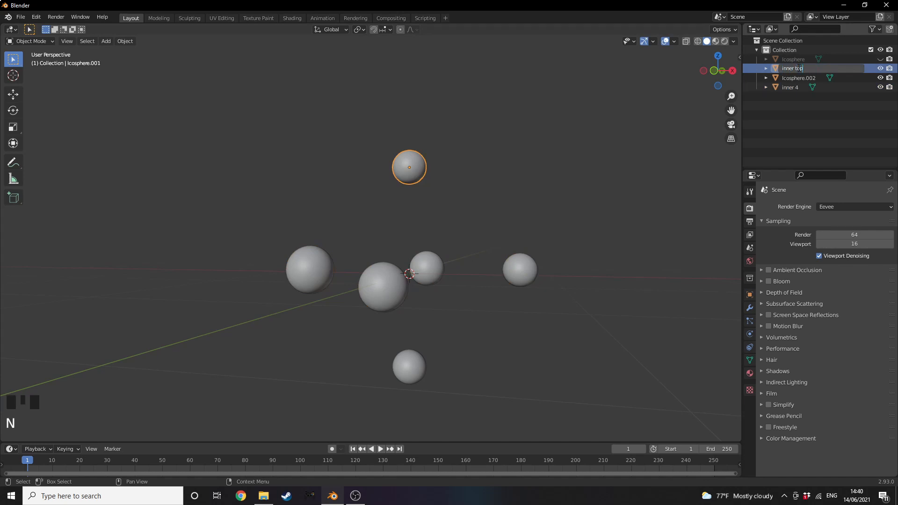
pyautogui.press('Return')
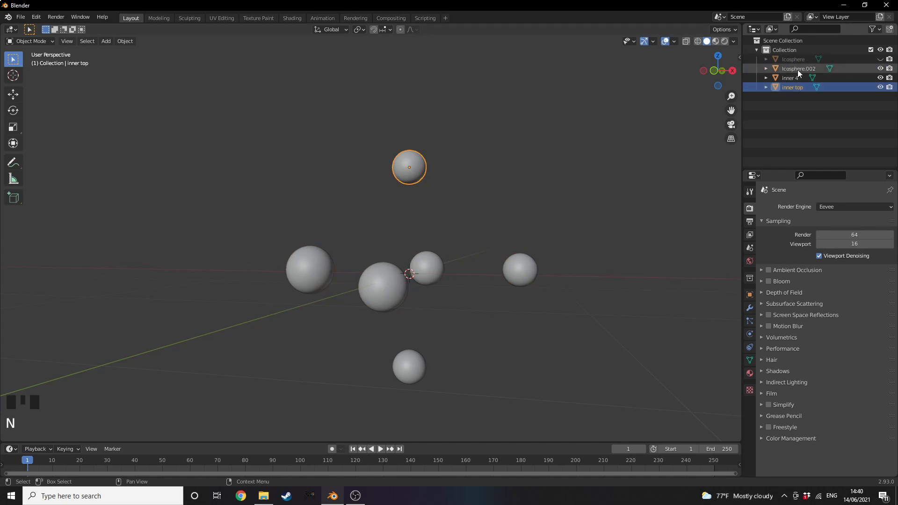
# Step: Rename the small sphere below the centre as "innert bot"
pyautogui.click(798, 69)
pyautogui.doubleClick(798, 70)
pyautogui.write('innert bot')
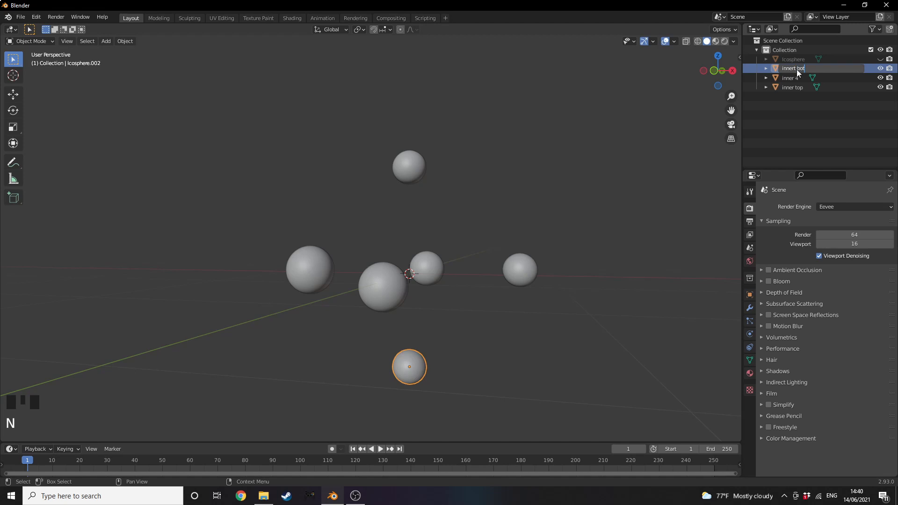
pyautogui.press('Return')
# Step: Unhide the large outer icosphere, select it and show its physics properties
pyautogui.click(529, 178)
pyautogui.click(880, 60)
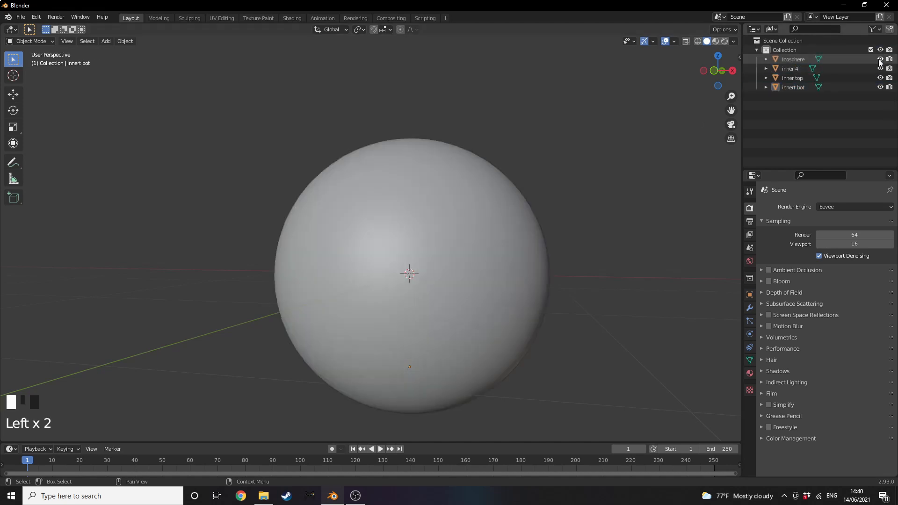
pyautogui.scroll(-1, 413, 194)
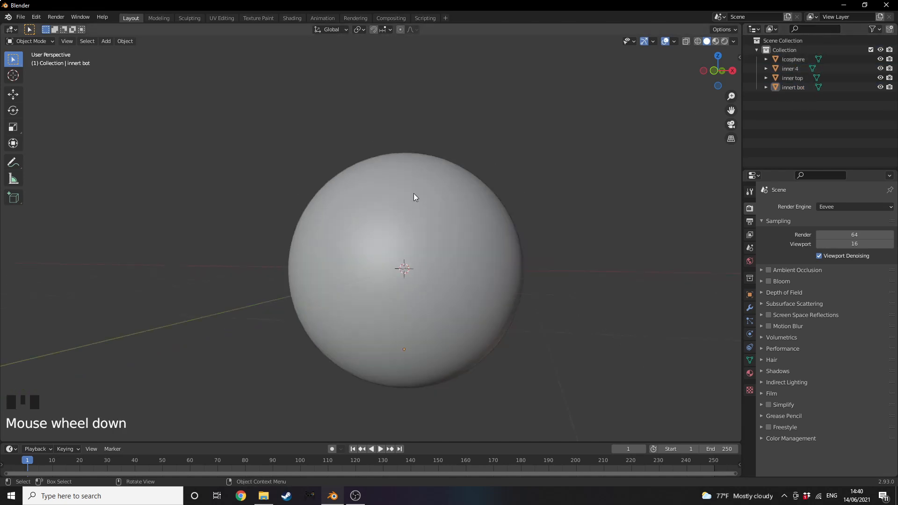
pyautogui.click(477, 284)
pyautogui.moveTo(521, 280); pyautogui.dragTo(595, 282, button='middle')
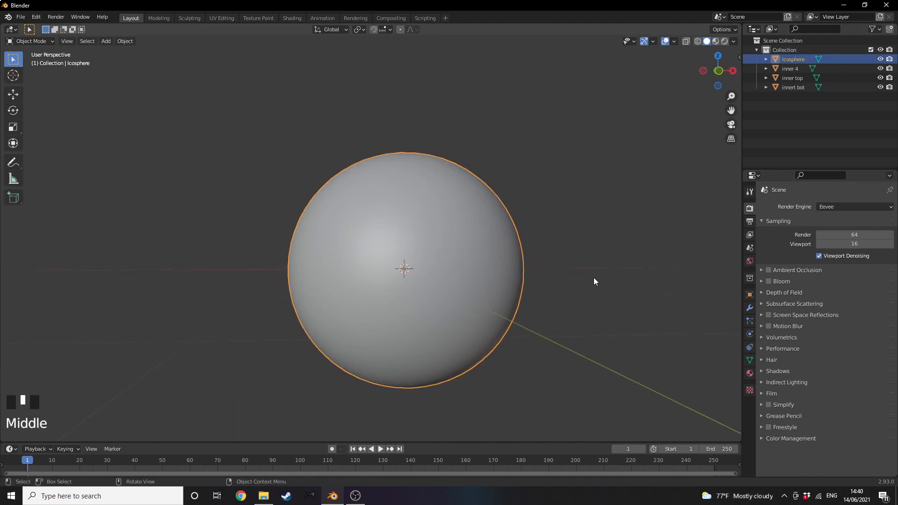
pyautogui.click(748, 333)
pyautogui.click(748, 323)
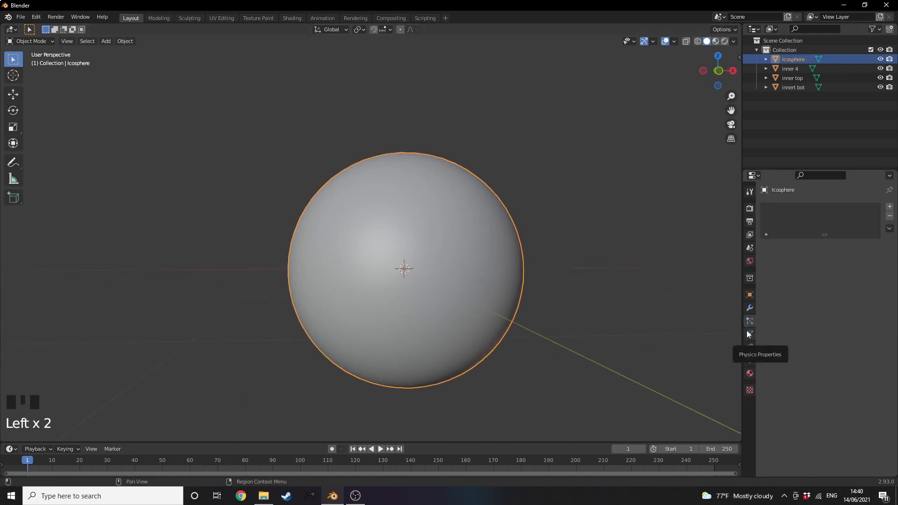
pyautogui.click(749, 333)
# Step: Rename the large icosphere as "cloth ball" and add Cloth physics to it
pyautogui.doubleClick(794, 59)
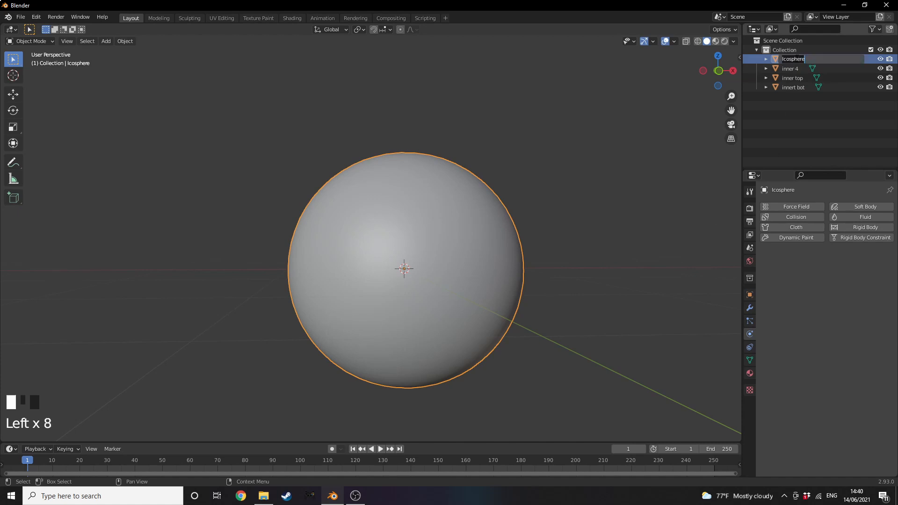
pyautogui.write('clo')
pyautogui.write('th t')
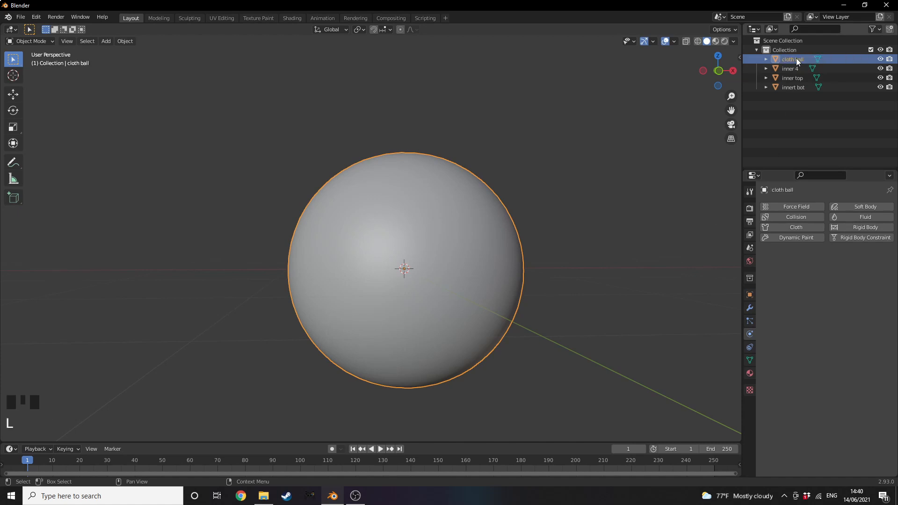
pyautogui.press('Return')
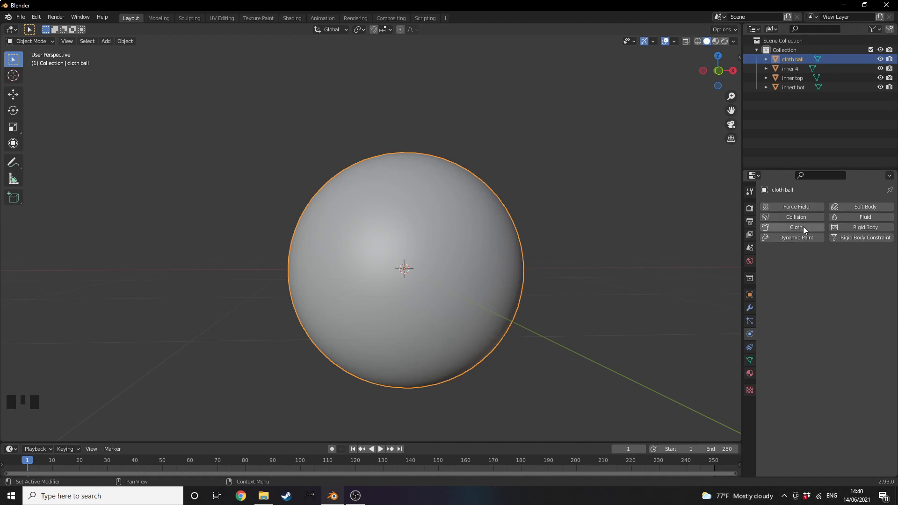
pyautogui.click(803, 226)
# Step: Add Collision physics to the inner 4, inner top and innert bot objects
pyautogui.click(793, 69)
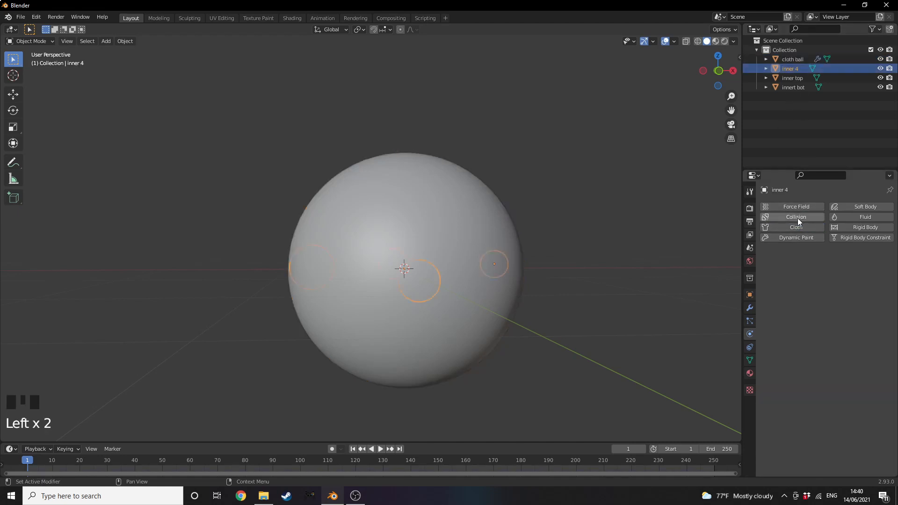
pyautogui.click(795, 217)
pyautogui.click(792, 79)
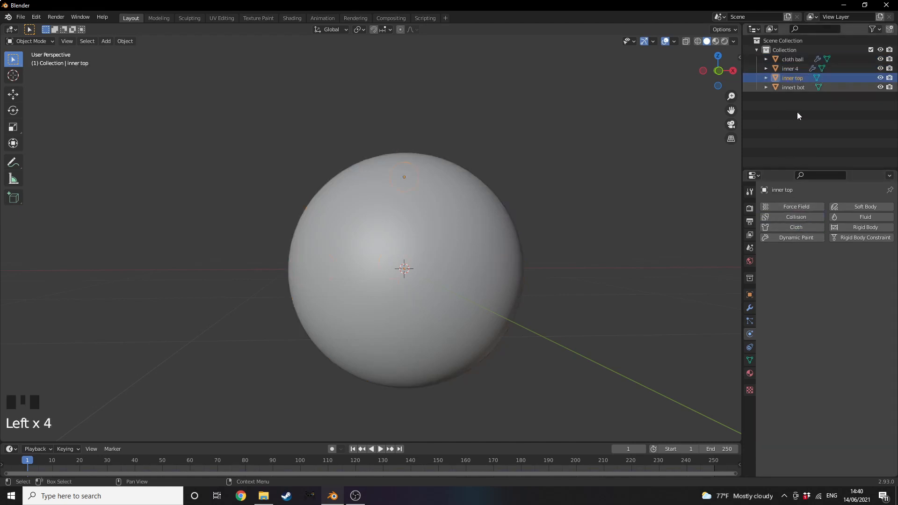
pyautogui.click(795, 217)
pyautogui.click(792, 87)
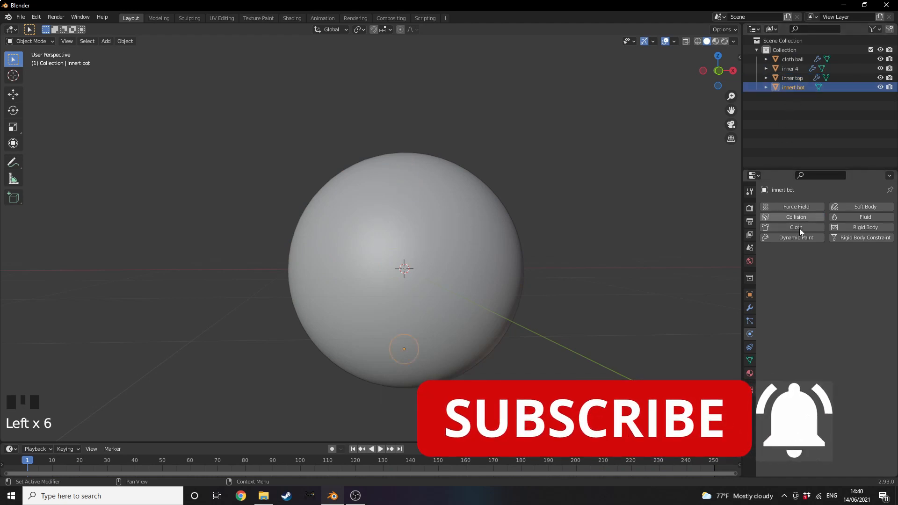
pyautogui.click(795, 217)
# Step: Apply the Rubber cloth preset to the cloth ball
pyautogui.click(457, 240)
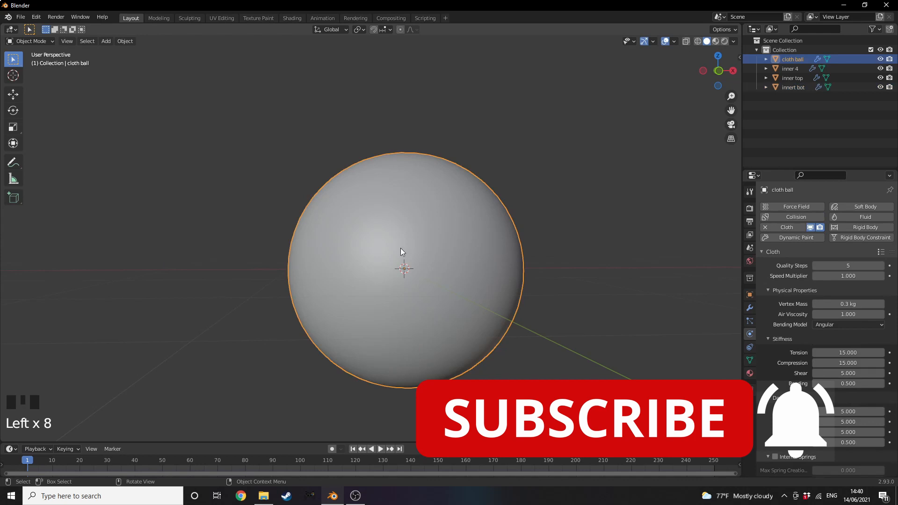
pyautogui.click(880, 253)
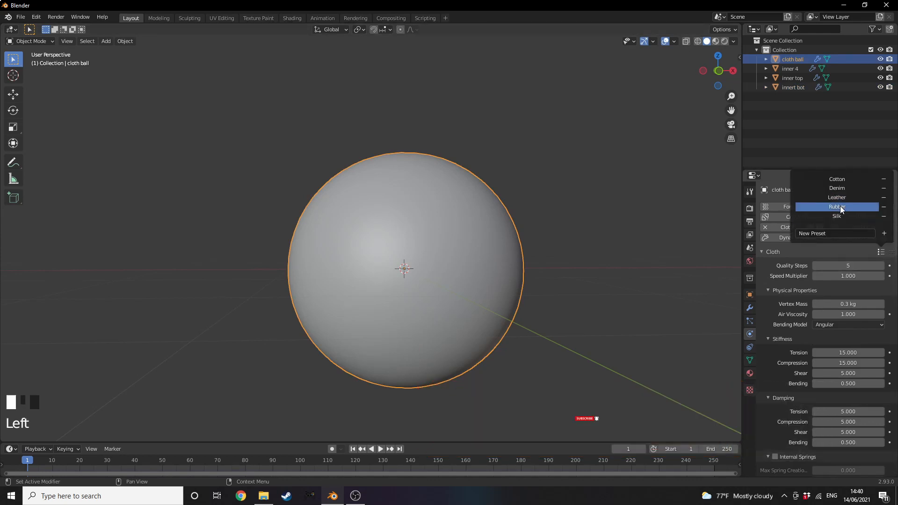
pyautogui.click(840, 206)
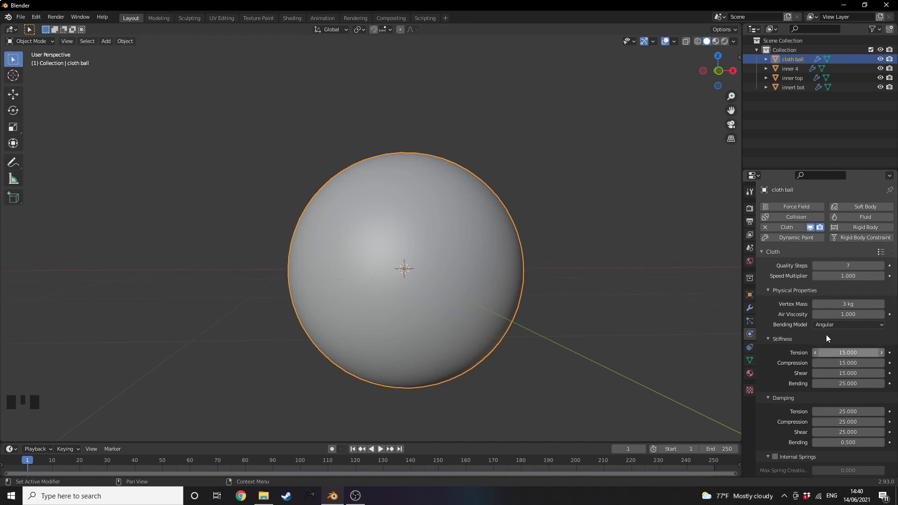
# Step: Set the cloth ball's tension, compression and shear stiffness all to 25
pyautogui.scroll(-1, 827, 334)
pyautogui.moveTo(831, 333); pyautogui.dragTo(832, 333)
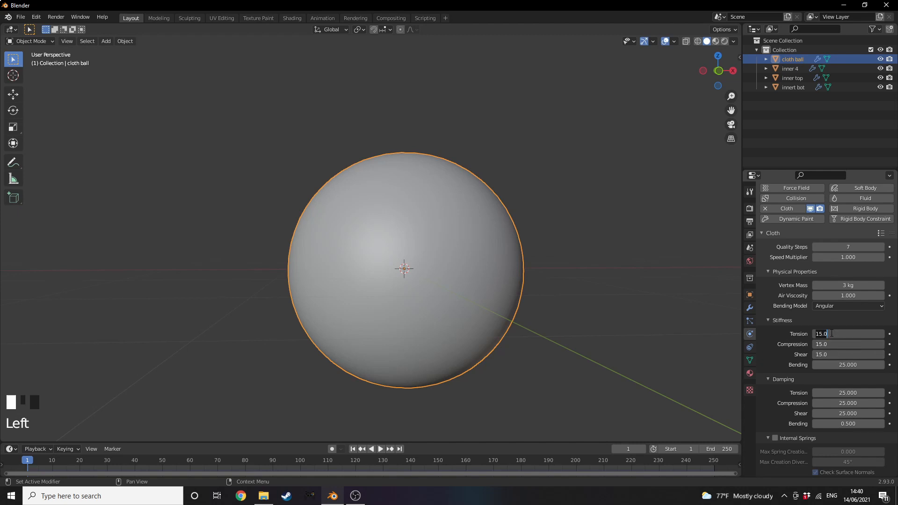
pyautogui.write('25')
pyautogui.press('Return')
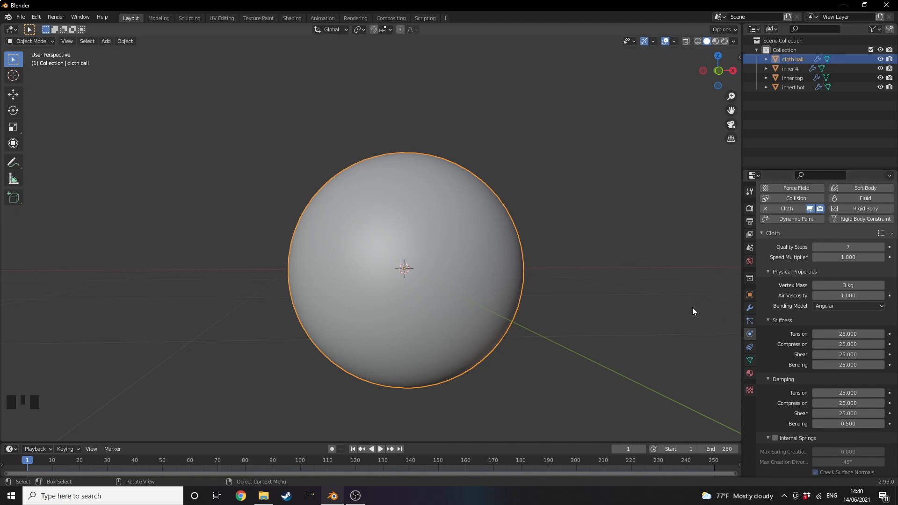
# Step: Play the cloth simulation to preview how the ball collapses onto the inner spheres, and return to frame 1
pyautogui.click(668, 298)
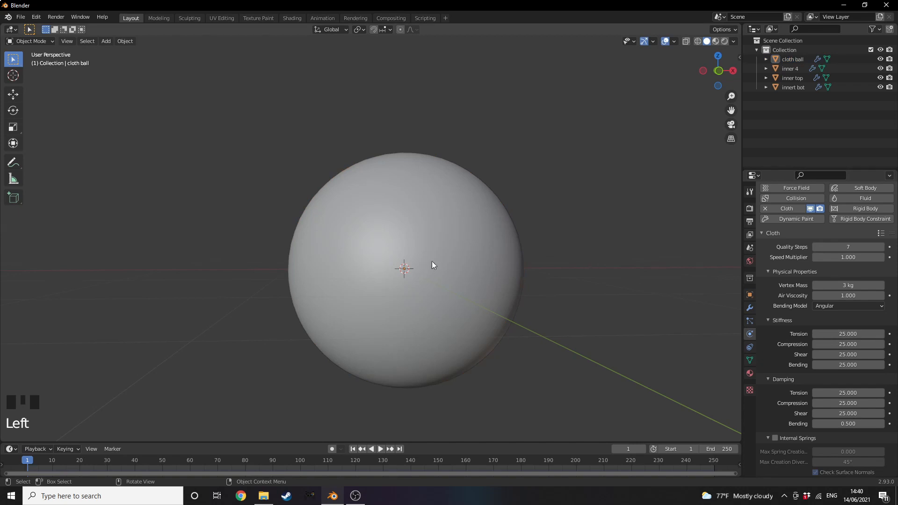
pyautogui.press('space')
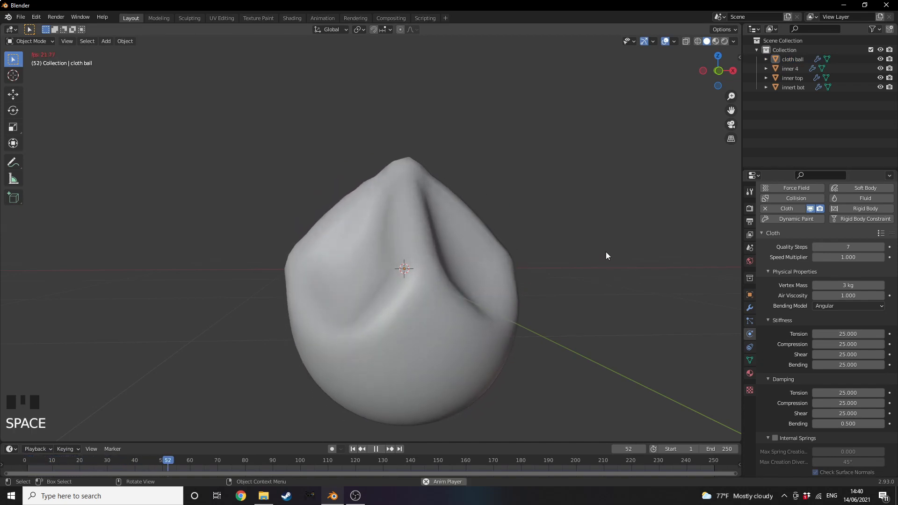
pyautogui.press('space')
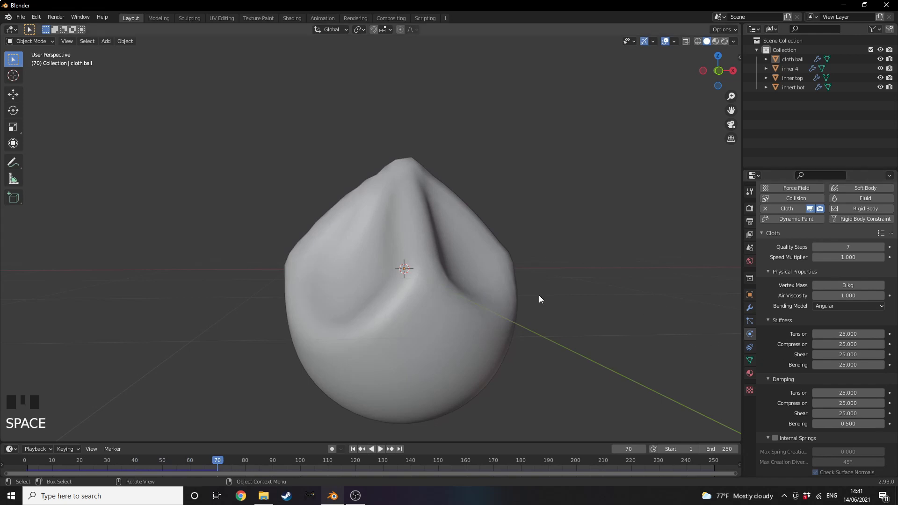
pyautogui.click(353, 449)
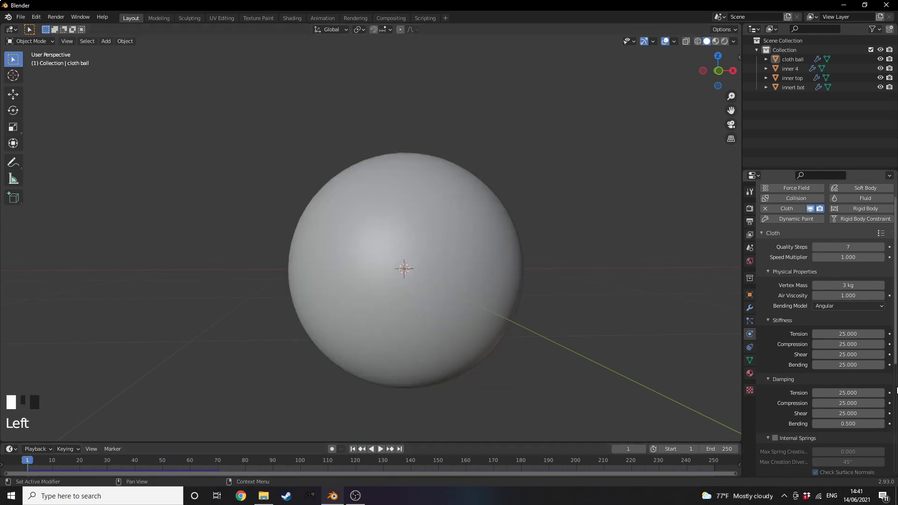
# Step: Set the gravity field weight of the cloth ball to 0 and return the timeline to the first frame
pyautogui.scroll(-6, 872, 380)
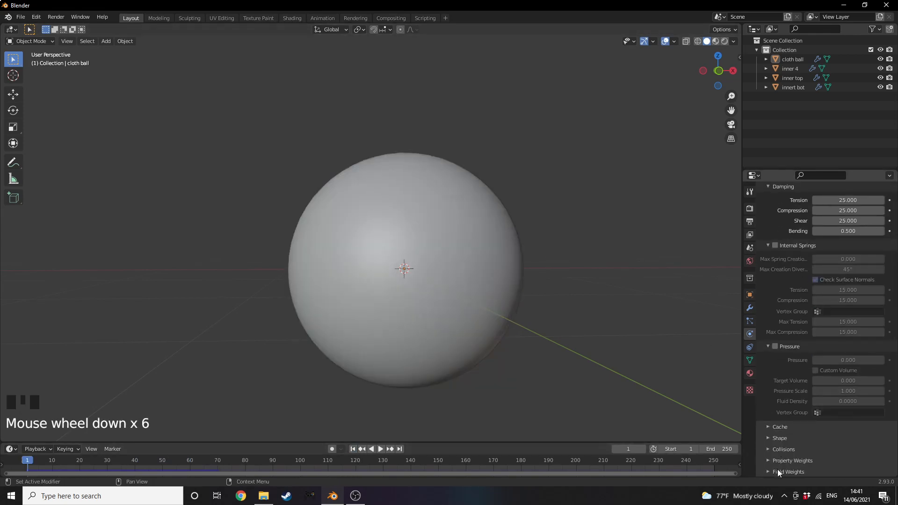
pyautogui.click(784, 472)
pyautogui.scroll(-4, 854, 427)
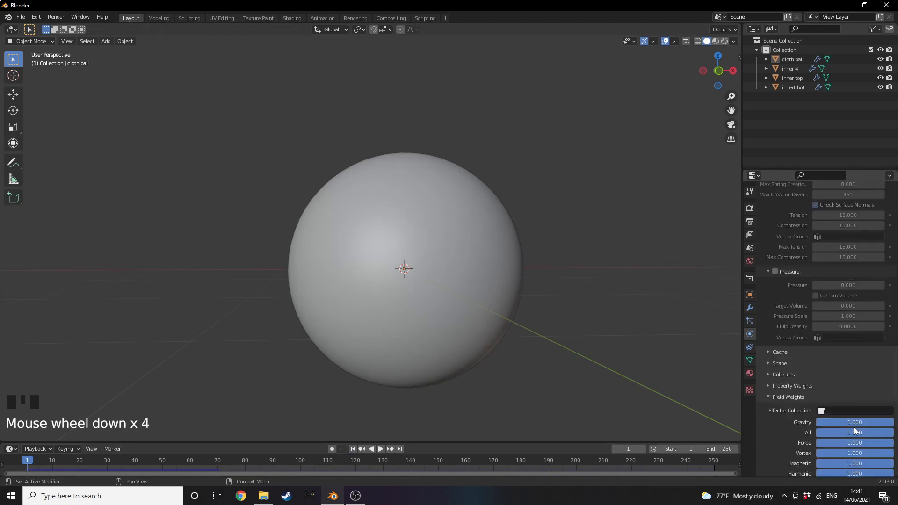
pyautogui.moveTo(877, 423); pyautogui.dragTo(822, 422)
pyautogui.click(361, 452)
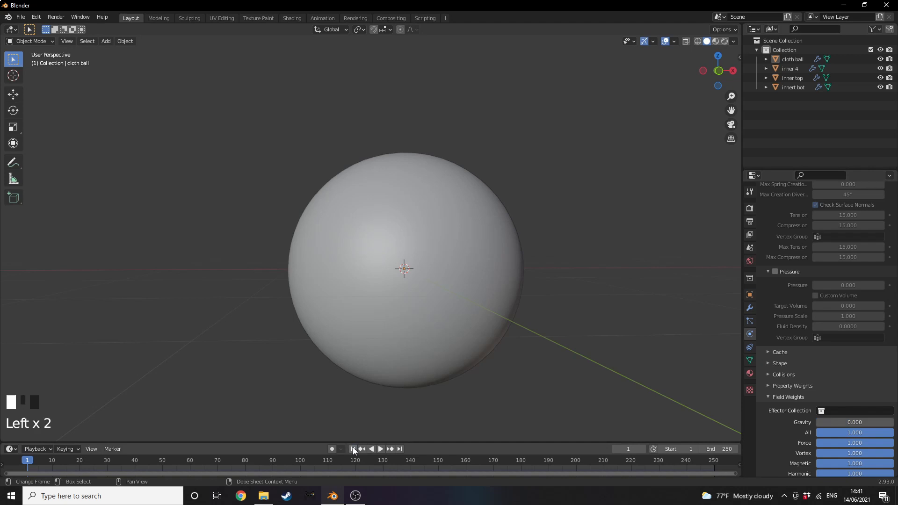
# Step: Play the zero-gravity cloth simulation to preview the cloth ball's movement, and return to frame 1
pyautogui.press('space')
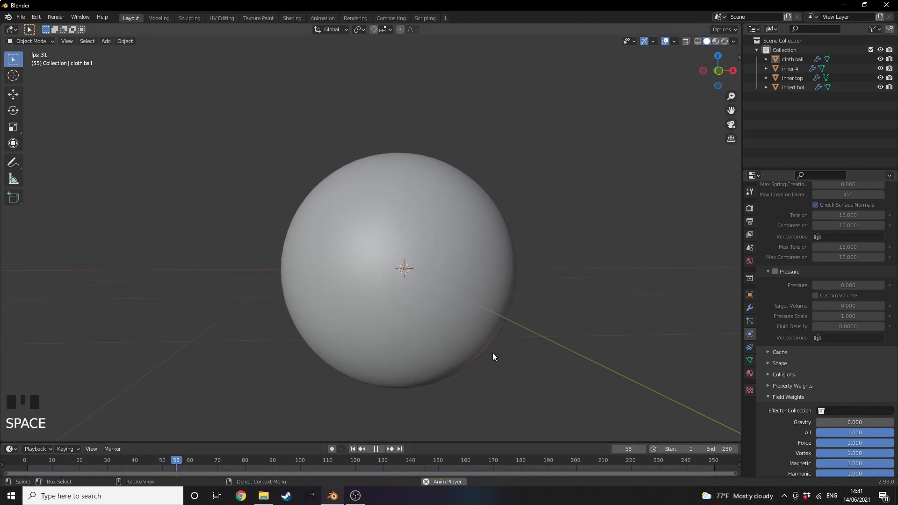
pyautogui.press('space')
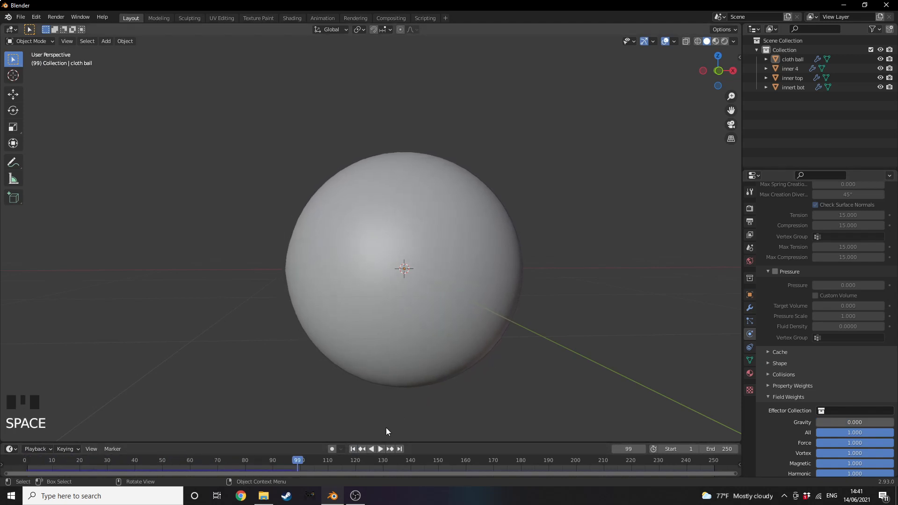
pyautogui.click(352, 449)
# Step: Select the inner 4 spheres and apply their scale
pyautogui.click(340, 260)
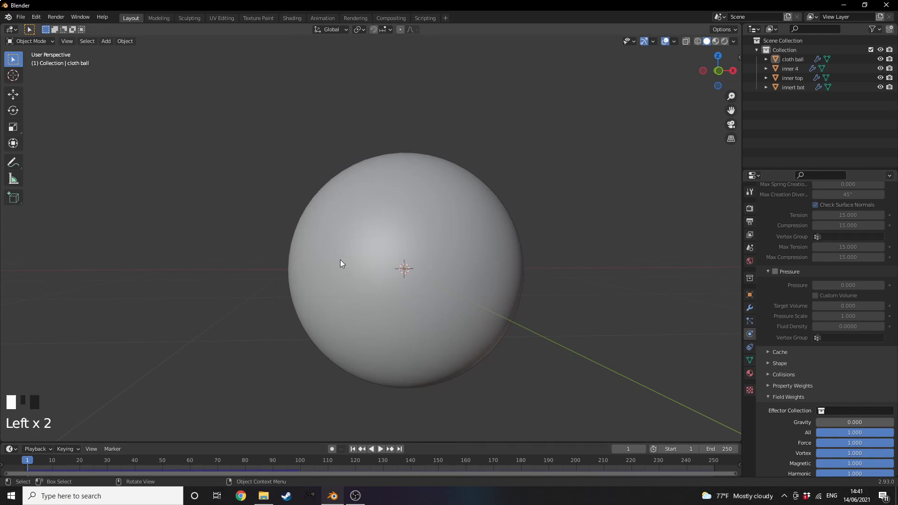
pyautogui.click(314, 266)
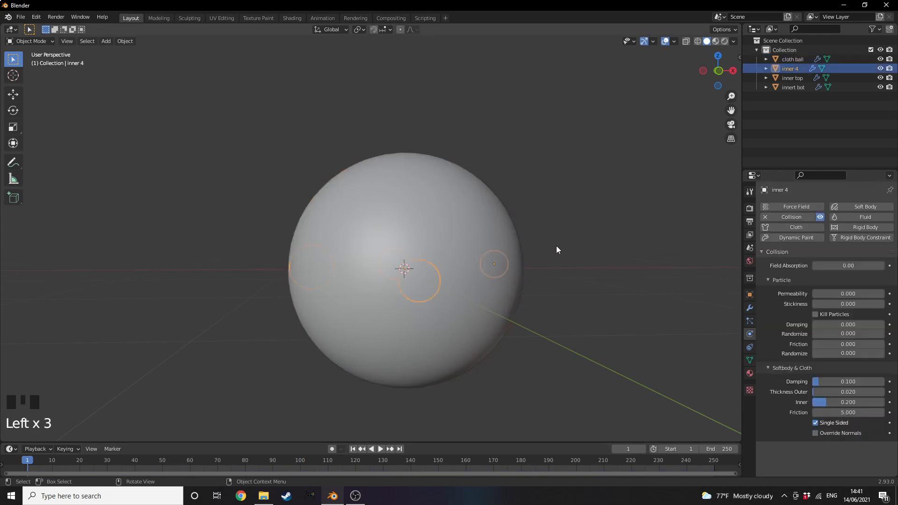
pyautogui.moveTo(402, 292); pyautogui.dragTo(421, 283, button='middle')
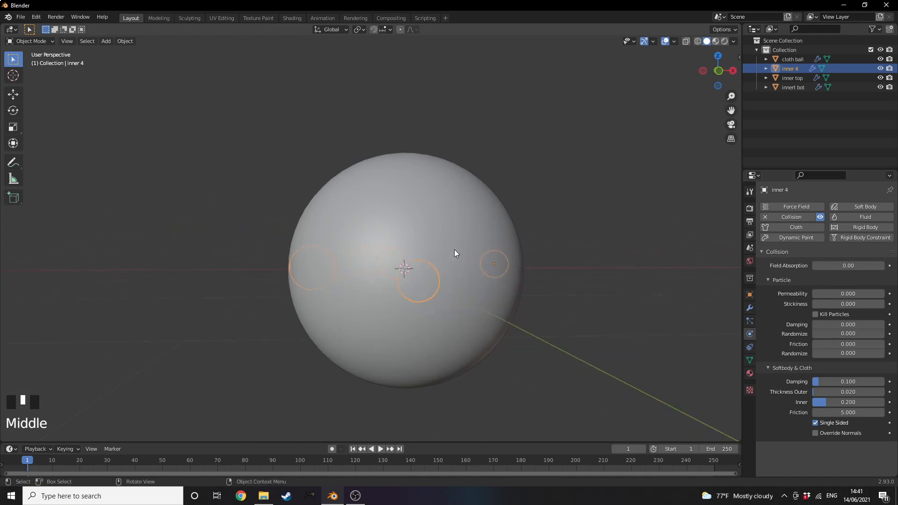
pyautogui.press('n')
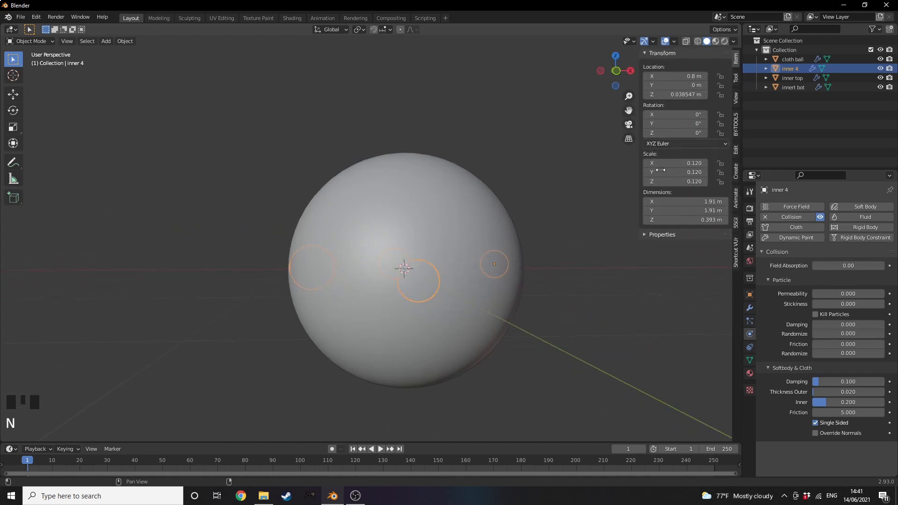
pyautogui.hotkey('ctrl', 'a')
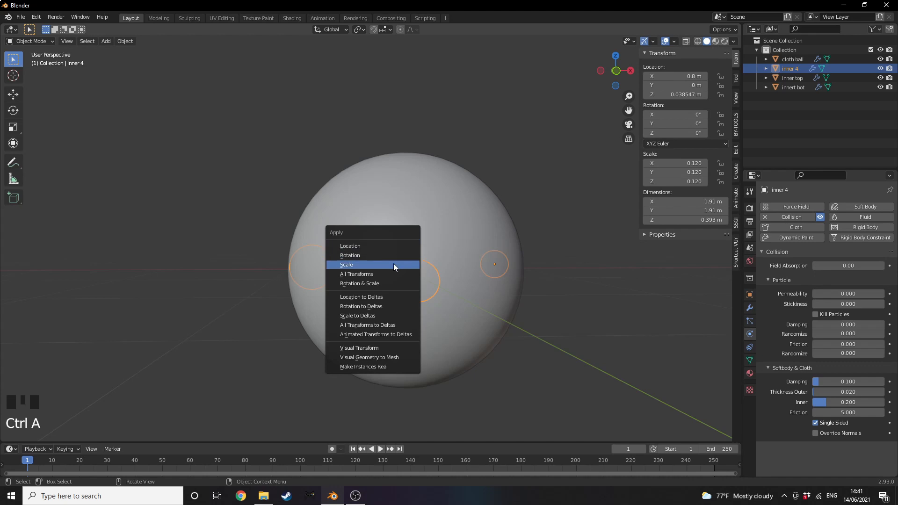
pyautogui.click(394, 265)
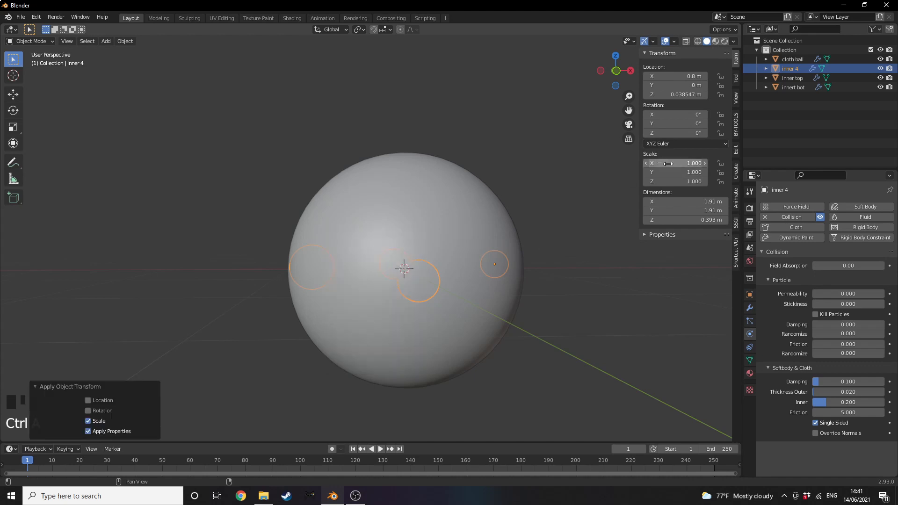
# Step: Animate the Z rotation of inner 4 with keyframes of 0° at frame 1 and 360° at frame 120
pyautogui.rightClick(653, 133)
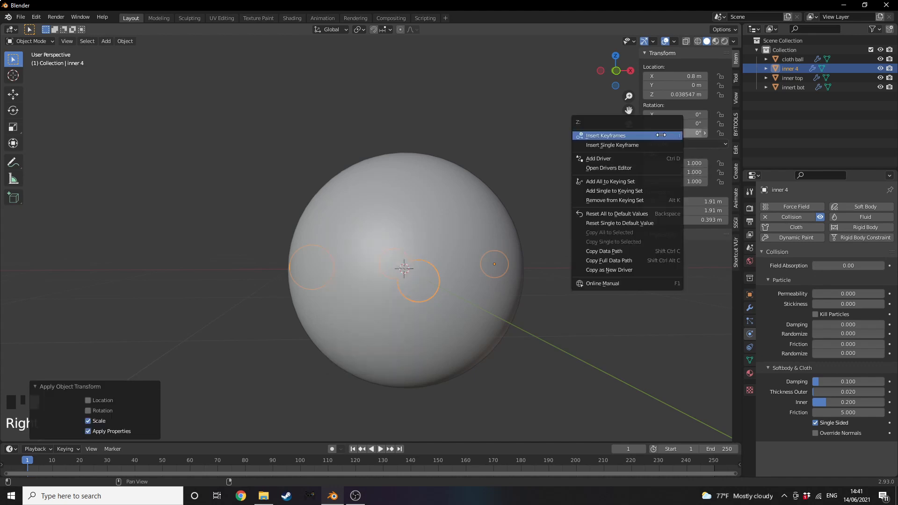
pyautogui.click(652, 146)
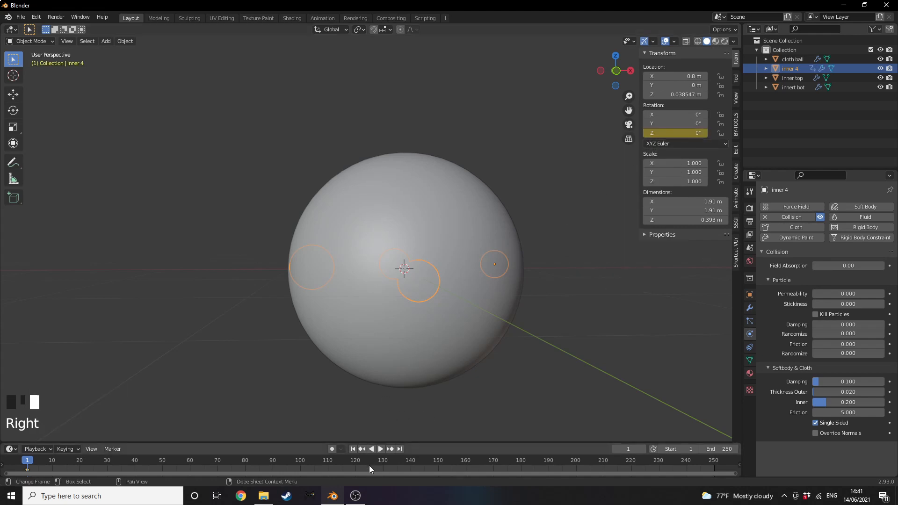
pyautogui.click(355, 463)
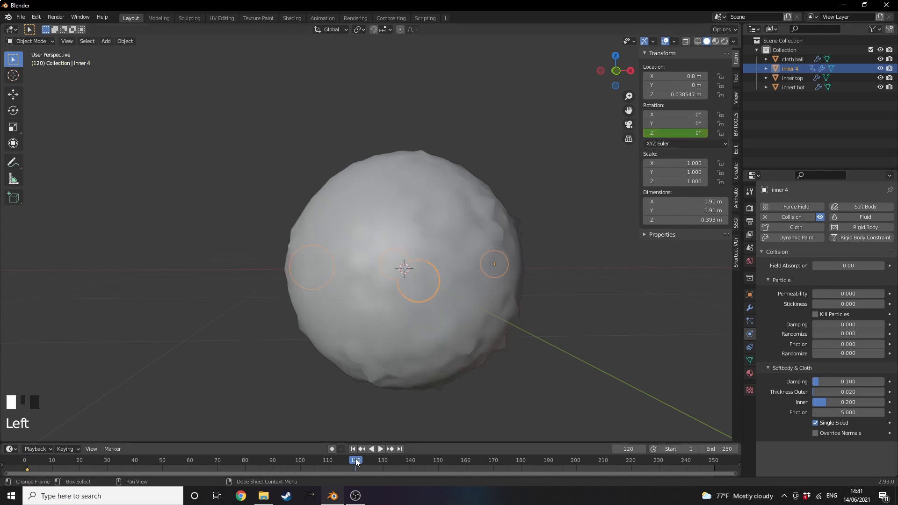
pyautogui.click(683, 133)
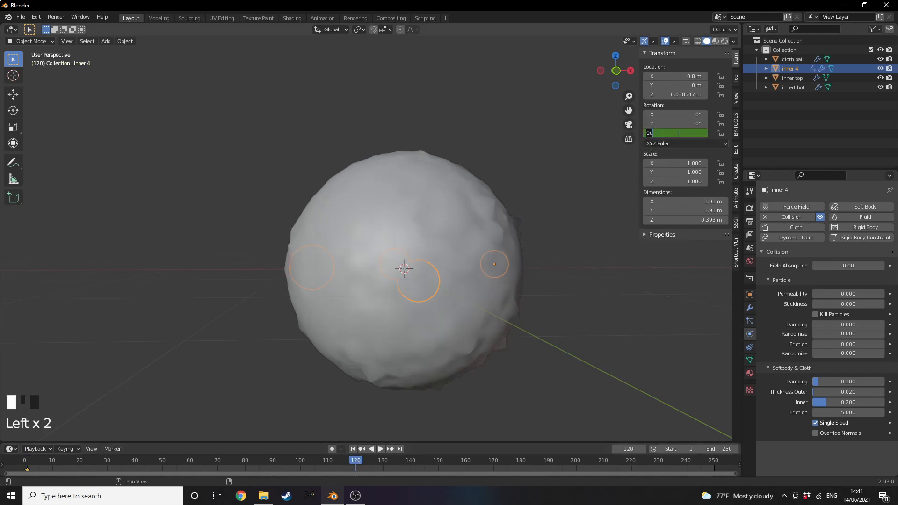
pyautogui.write('369')
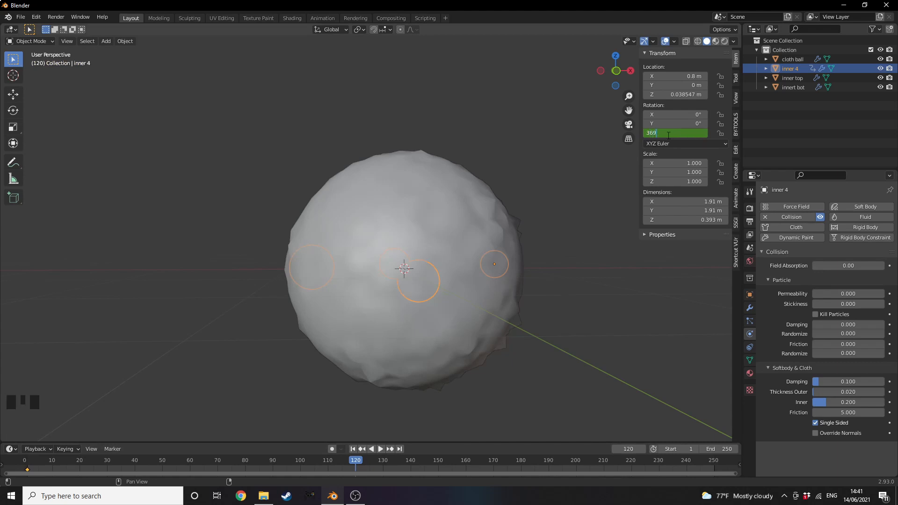
pyautogui.write('0')
pyautogui.press('Return')
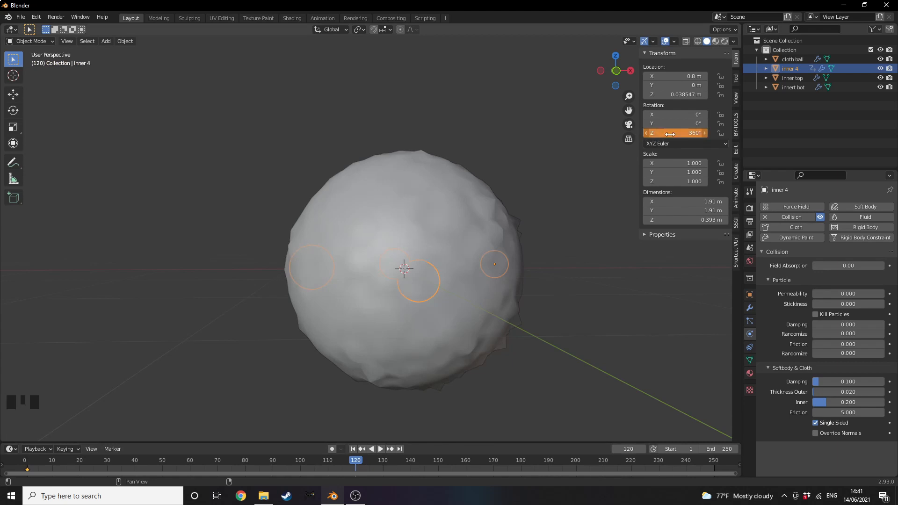
pyautogui.rightClick(670, 133)
pyautogui.click(664, 134)
# Step: Select the inner top sphere and insert a keyframe for its Z location at frame 1
pyautogui.click(423, 181)
pyautogui.click(419, 181)
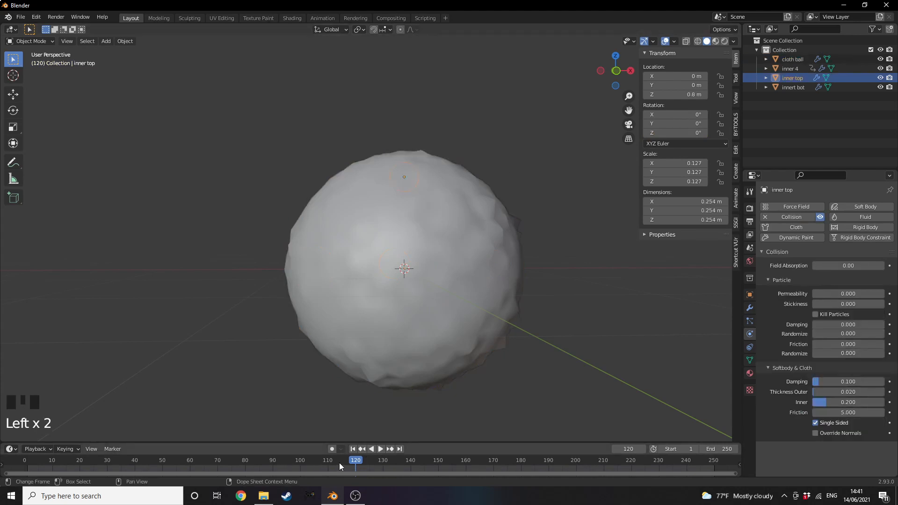
pyautogui.moveTo(339, 462); pyautogui.dragTo(340, 462)
pyautogui.click(353, 450)
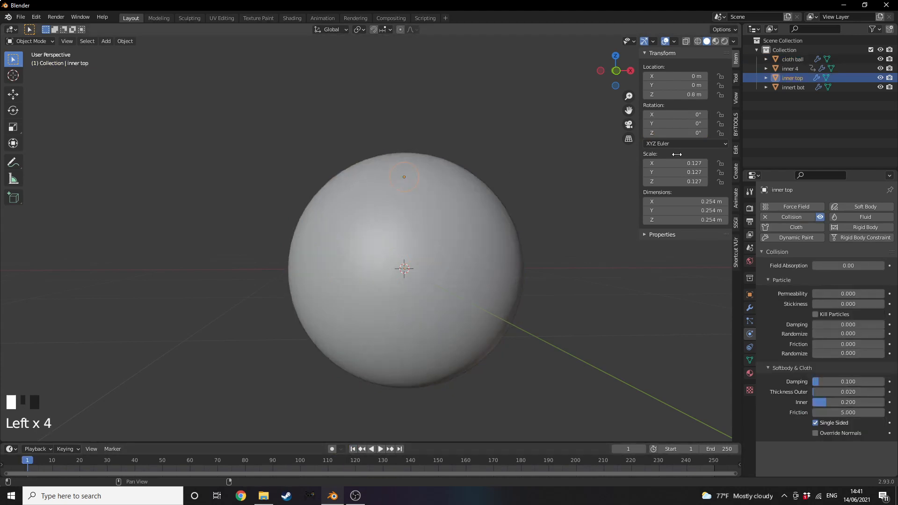
pyautogui.rightClick(677, 95)
pyautogui.click(678, 95)
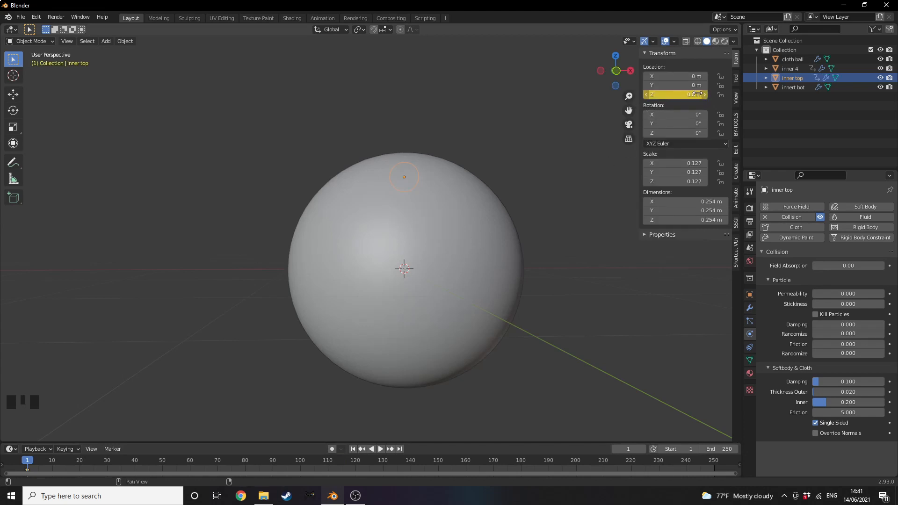
# Step: At frame 60, set the Z location of inner top to 1.2 m and insert a single keyframe for it
pyautogui.click(674, 95)
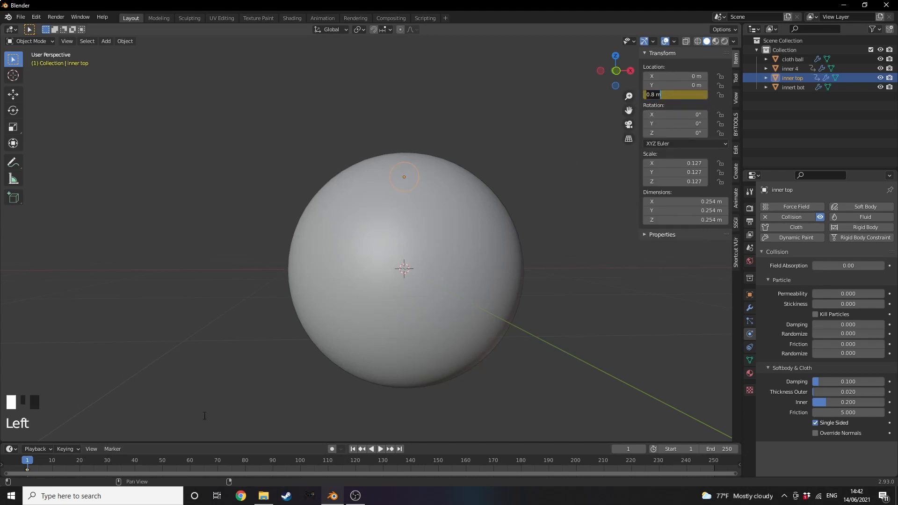
pyautogui.click(208, 467)
pyautogui.click(193, 461)
pyautogui.moveTo(191, 460); pyautogui.dragTo(190, 459)
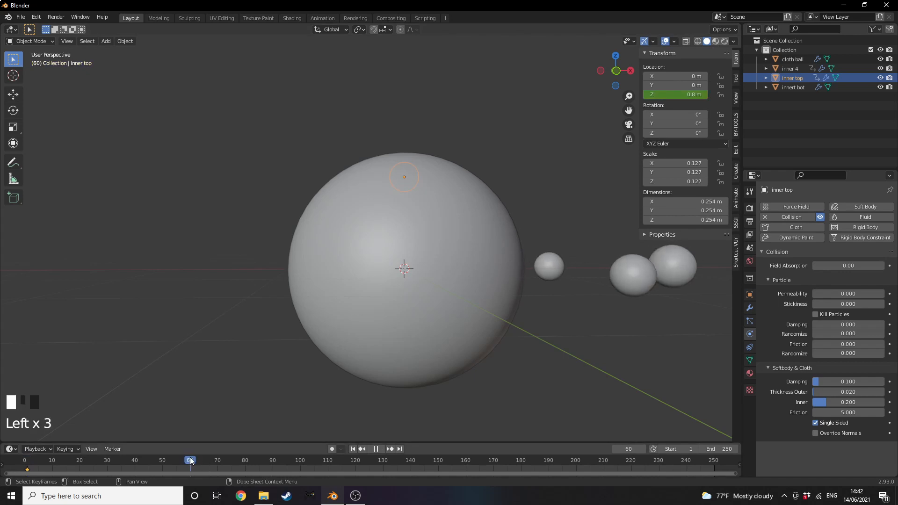
pyautogui.click(679, 96)
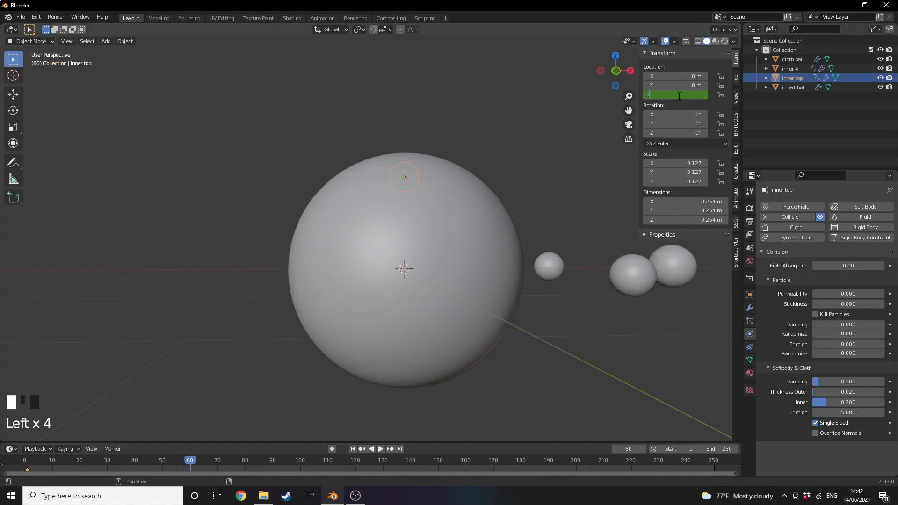
pyautogui.press('Return')
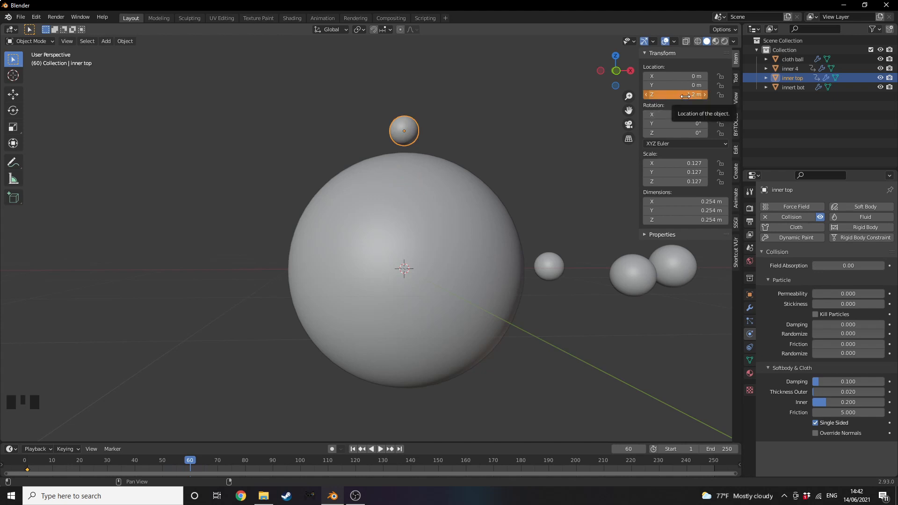
pyautogui.rightClick(677, 96)
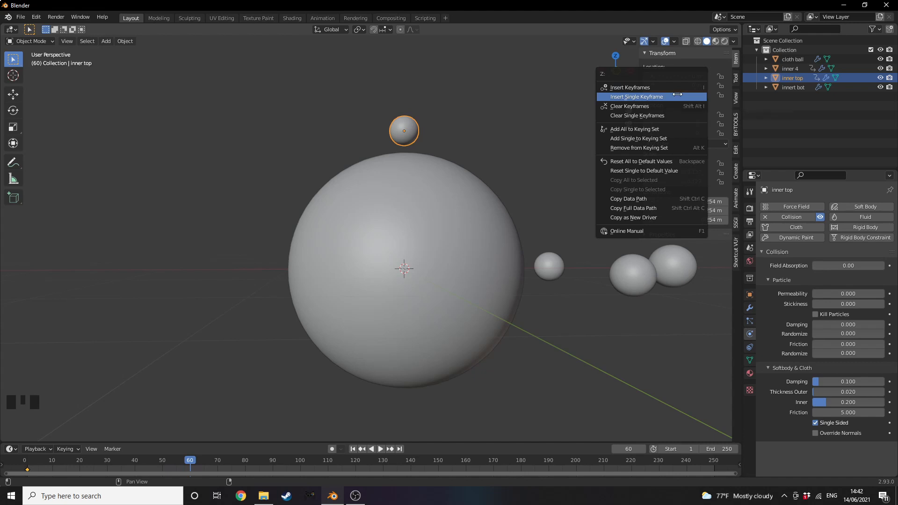
pyautogui.click(678, 95)
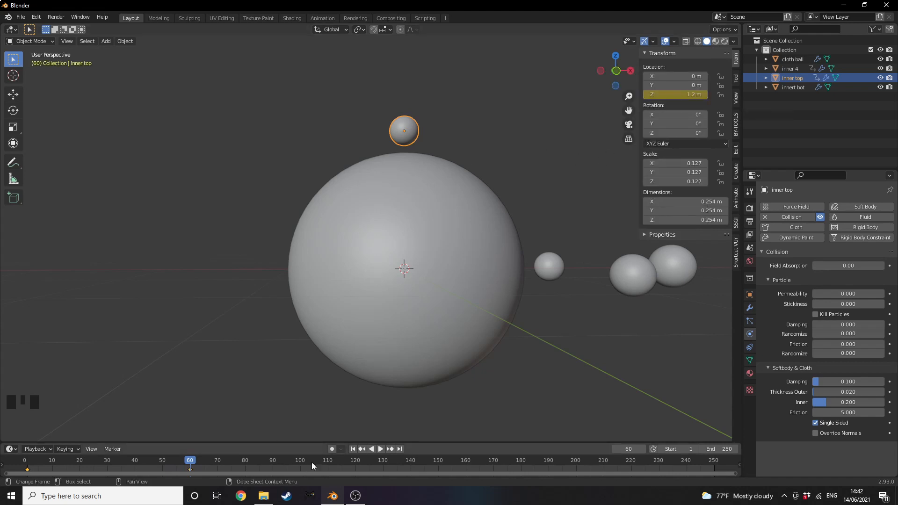
# Step: At frame 120, set the Z location of inner top to 0.8 m and keyframe that value
pyautogui.click(355, 460)
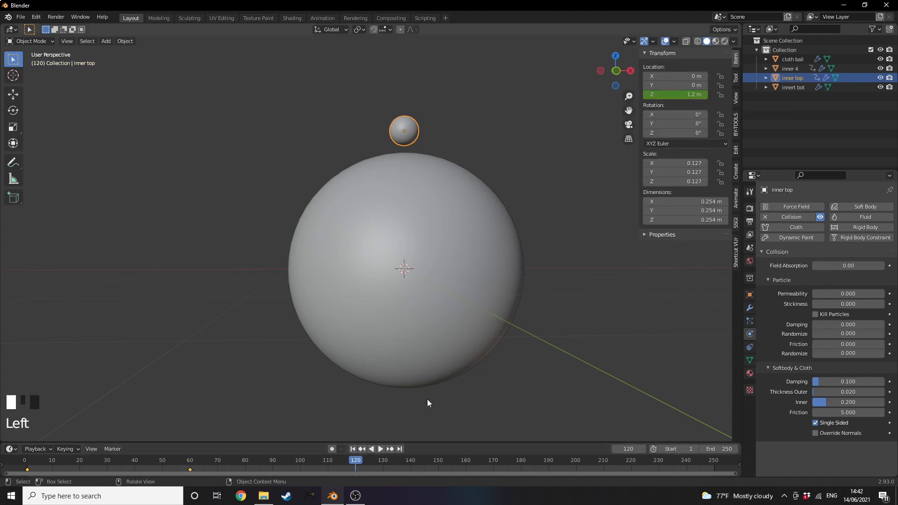
pyautogui.doubleClick(683, 95)
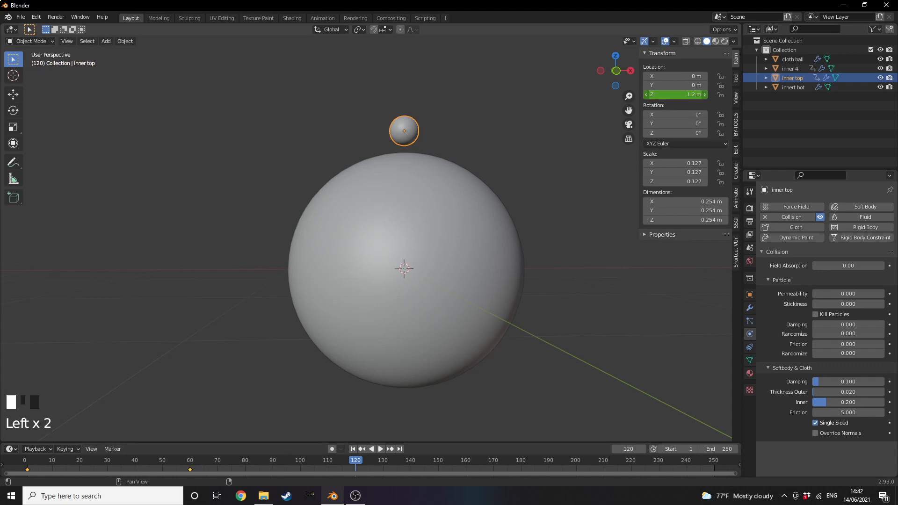
pyautogui.write('.0')
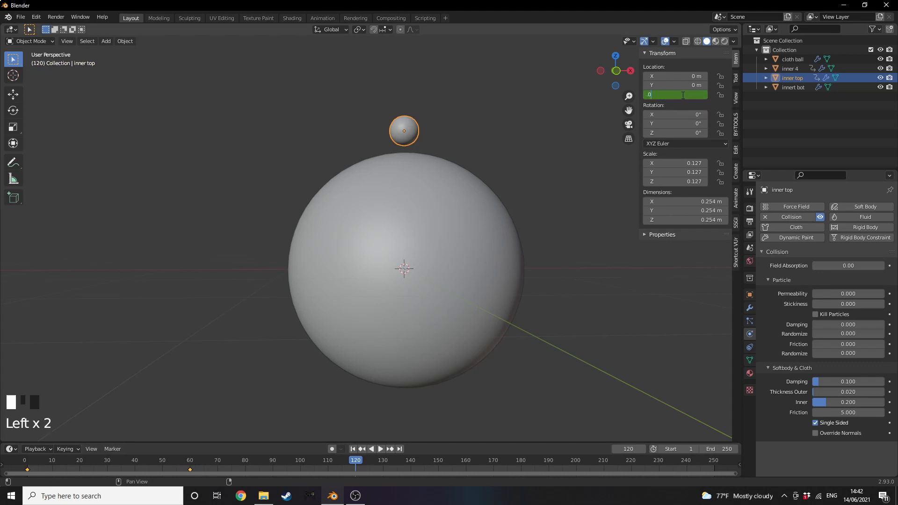
pyautogui.write('8')
pyautogui.press('Return')
pyautogui.rightClick(682, 94)
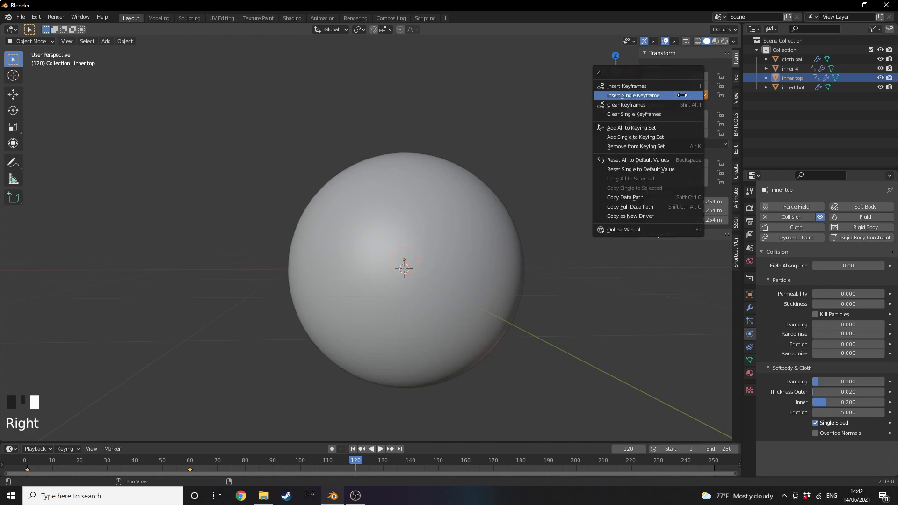
pyautogui.click(663, 95)
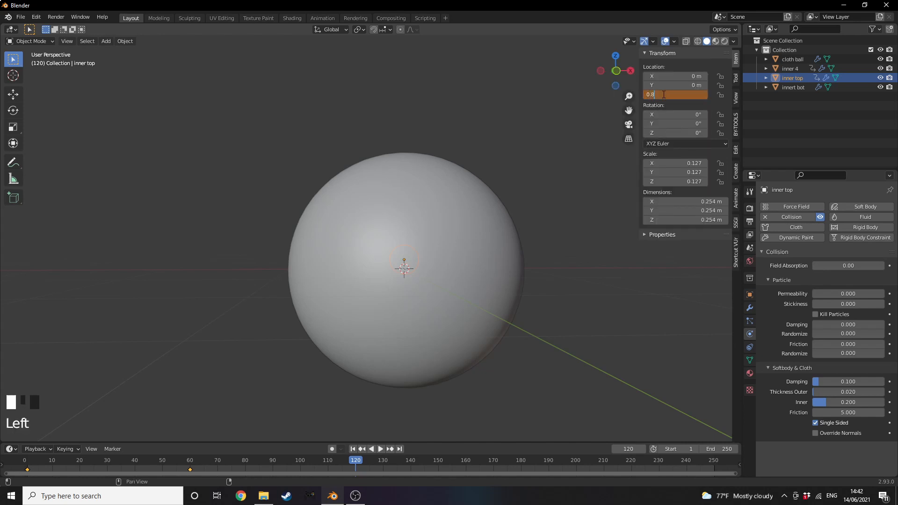
pyautogui.press('Return')
pyautogui.rightClick(666, 95)
pyautogui.click(667, 94)
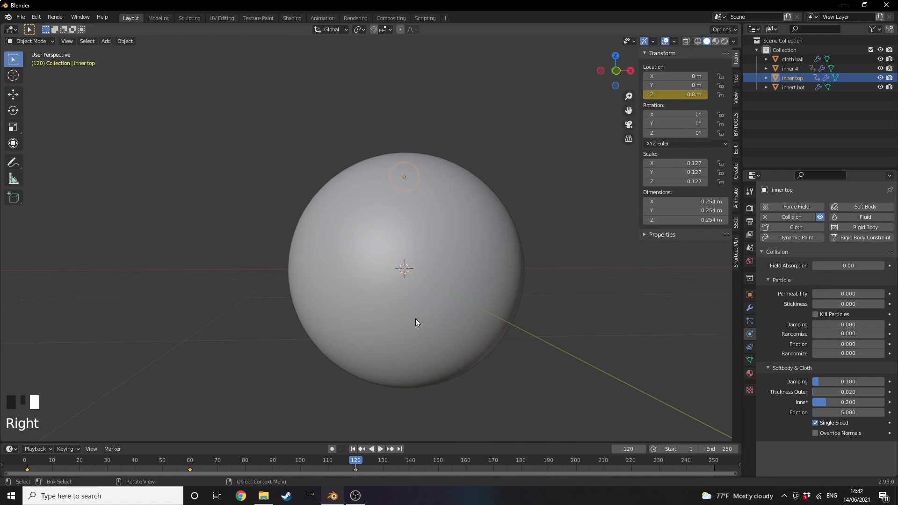
# Step: Keyframe the Z location of the innert bot sphere at -0.8 m and place that keyframe on frame 1
pyautogui.click(406, 363)
pyautogui.click(407, 363)
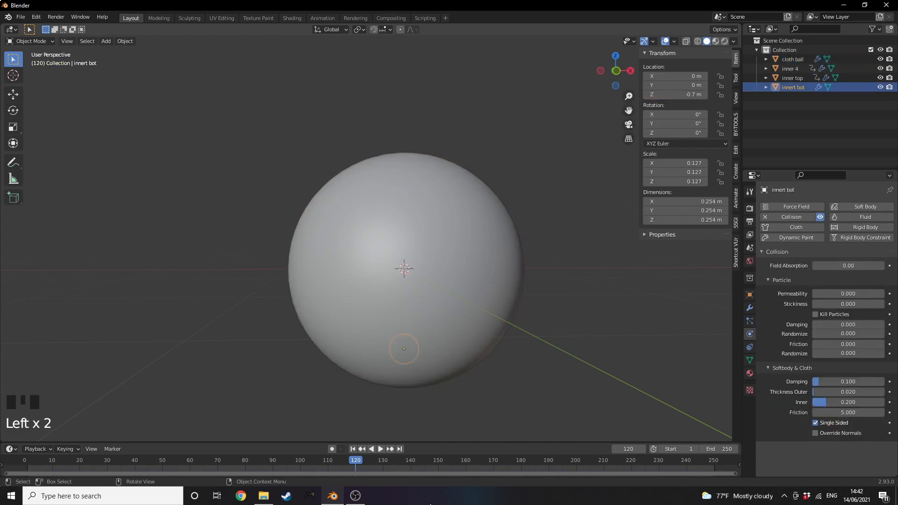
pyautogui.click(354, 450)
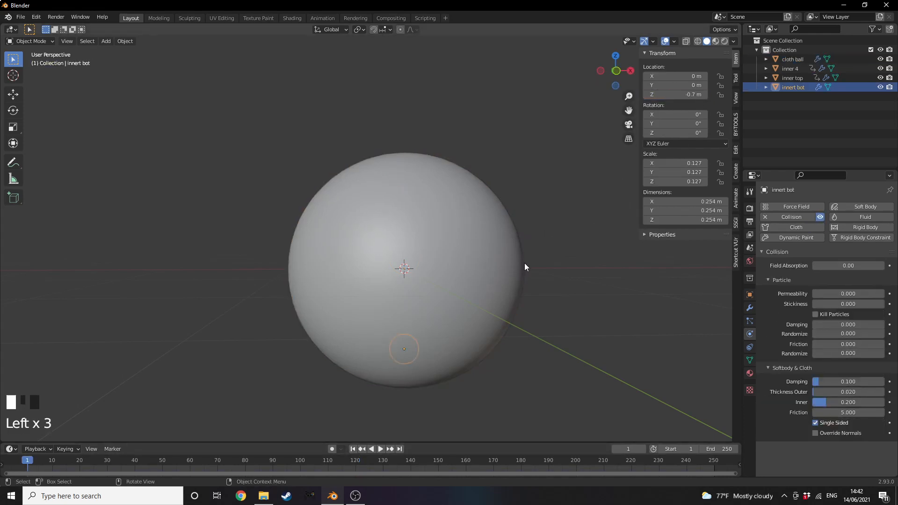
pyautogui.press('Right')
pyautogui.click(676, 95)
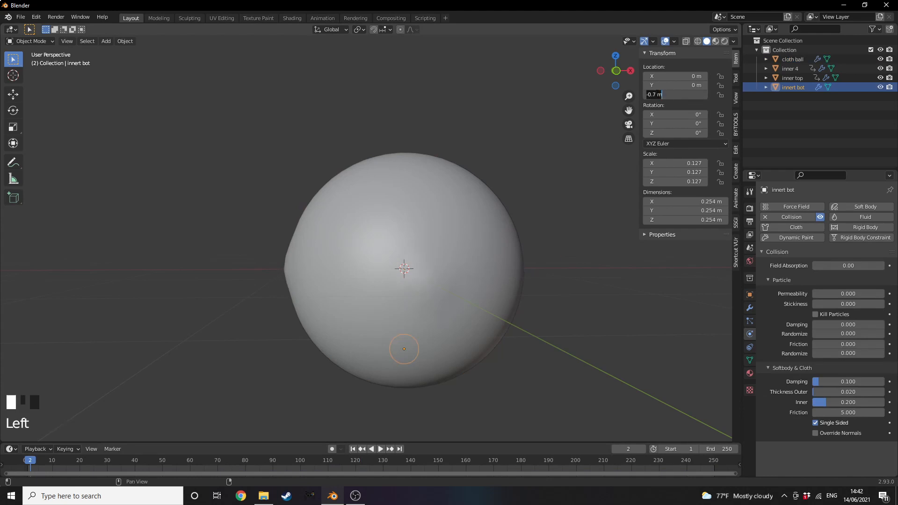
pyautogui.press('BackSpace')
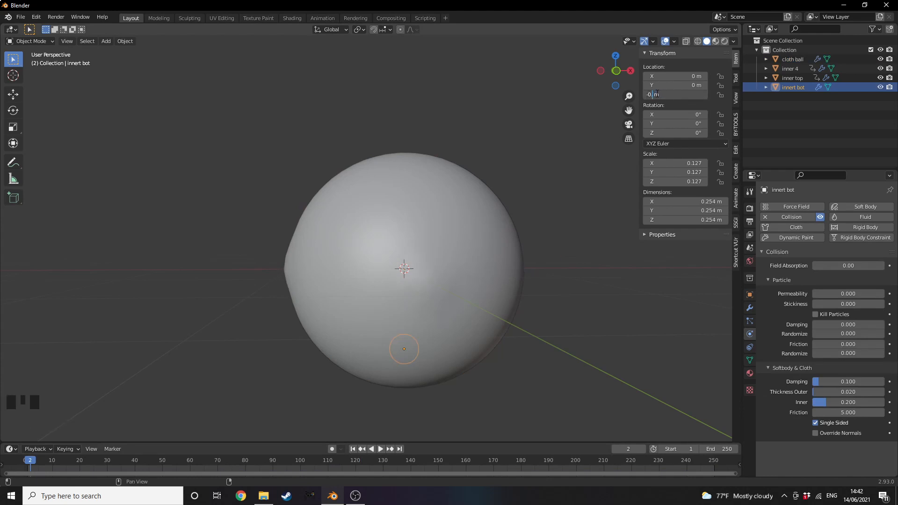
pyautogui.write('8')
pyautogui.press('Return')
pyautogui.rightClick(674, 95)
pyautogui.click(674, 95)
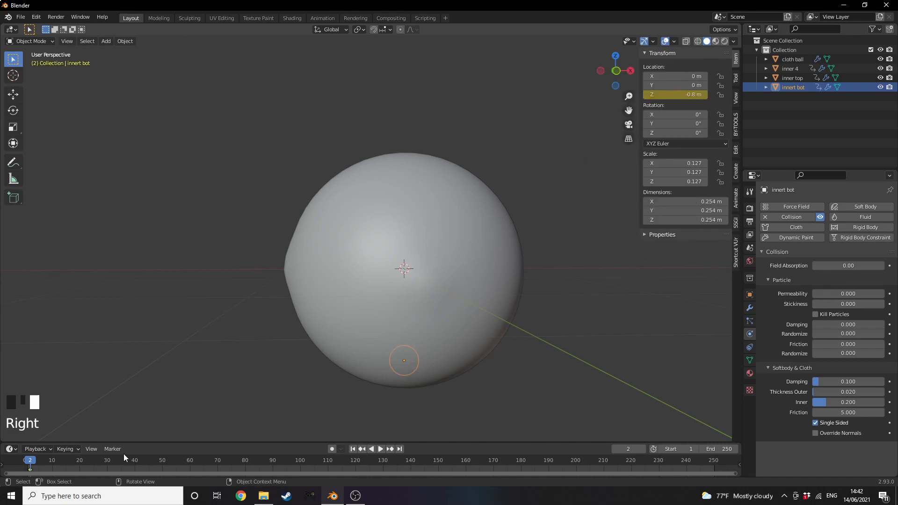
pyautogui.moveTo(30, 469); pyautogui.dragTo(27, 469)
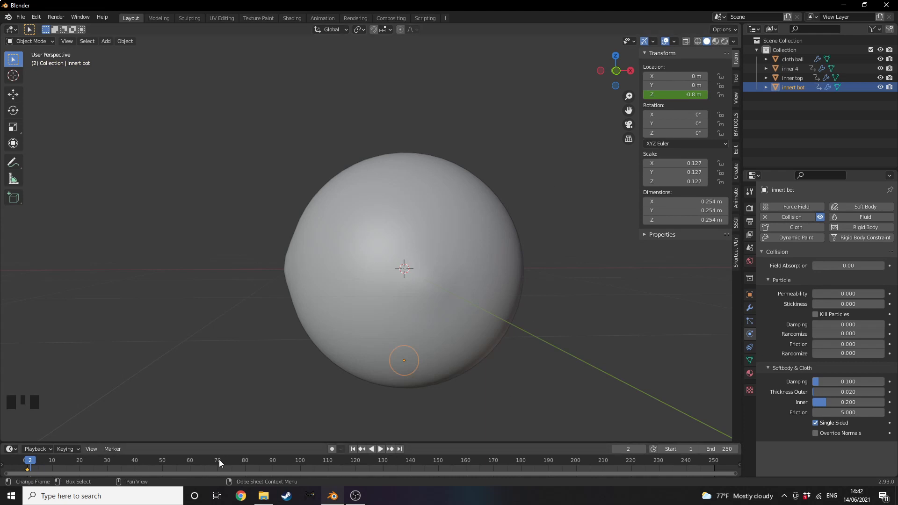
# Step: At frame 60, set the Z location of innert bot to -1.2 m and insert a single keyframe for it
pyautogui.click(190, 458)
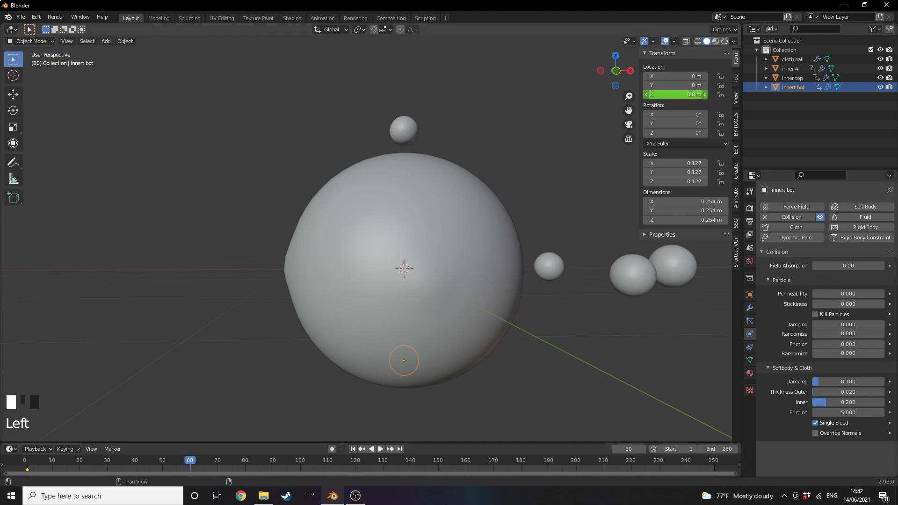
pyautogui.click(677, 98)
pyautogui.write('-1.2')
pyautogui.press('Return')
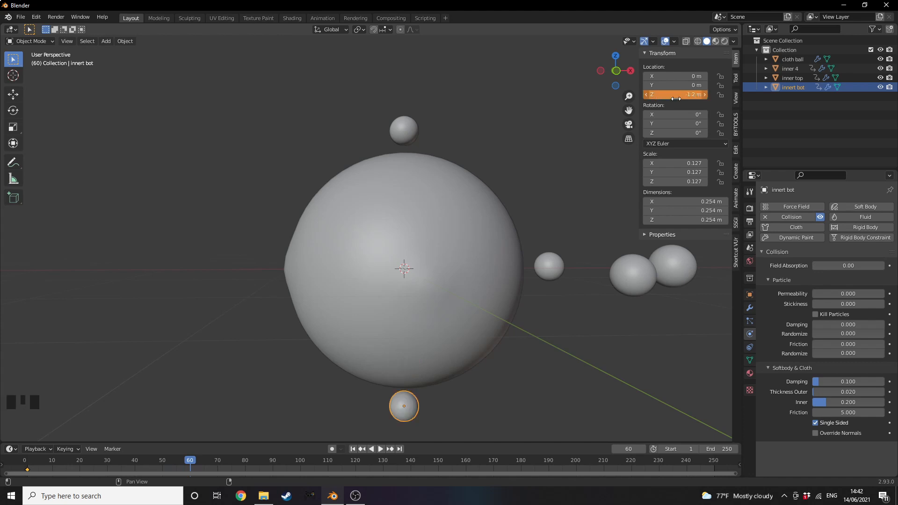
pyautogui.rightClick(684, 99)
pyautogui.click(673, 92)
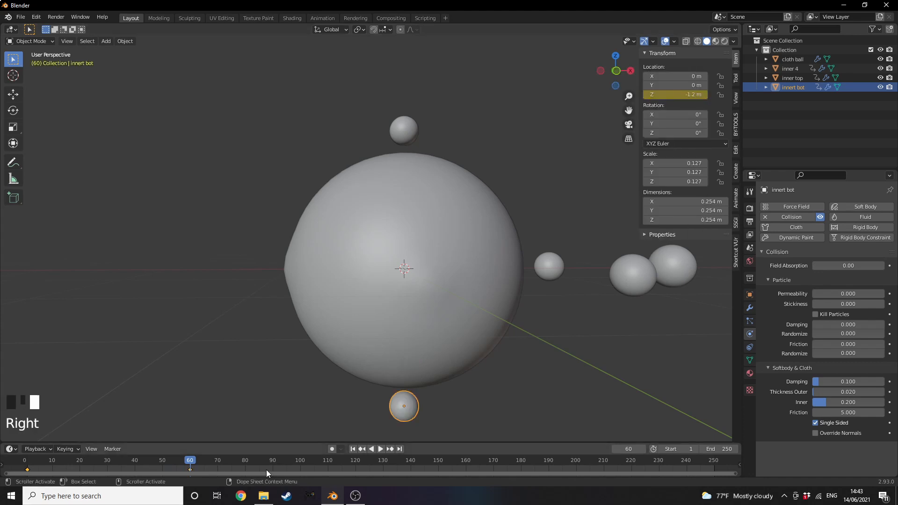
# Step: At frame 120, set the Z location of innert bot to -0.8 m and keyframe that value
pyautogui.click(349, 459)
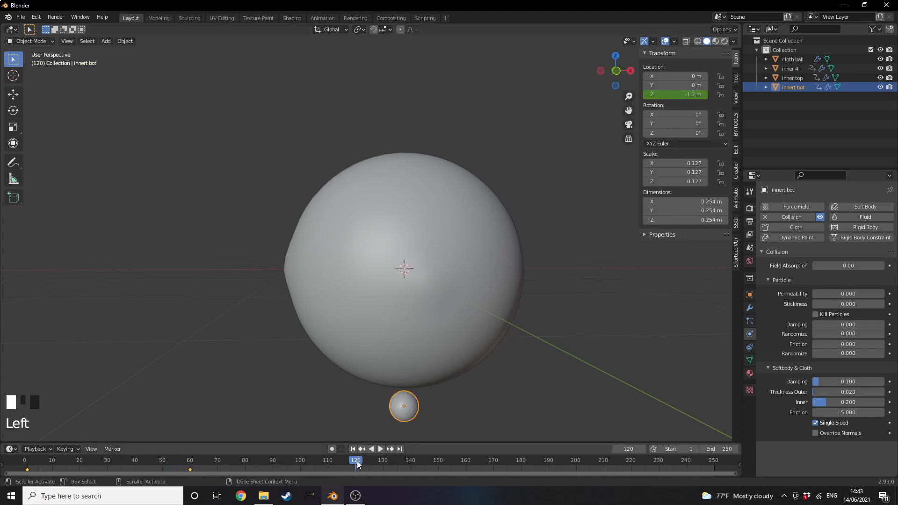
pyautogui.click(693, 96)
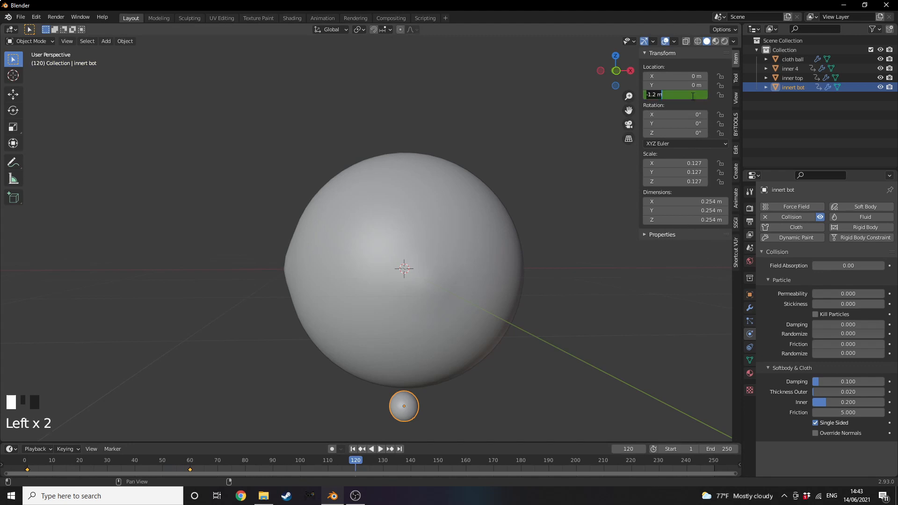
pyautogui.write('0')
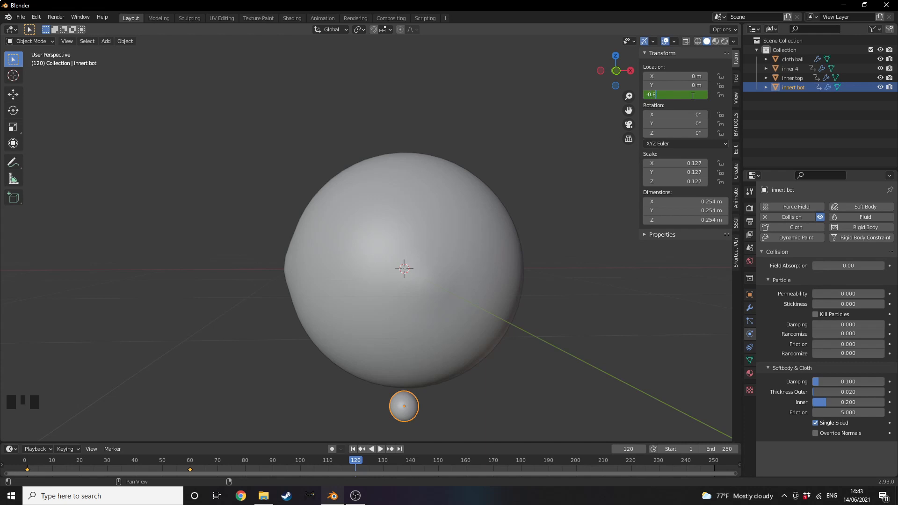
pyautogui.write('.8')
pyautogui.press('Return')
pyautogui.rightClick(692, 95)
pyautogui.click(688, 94)
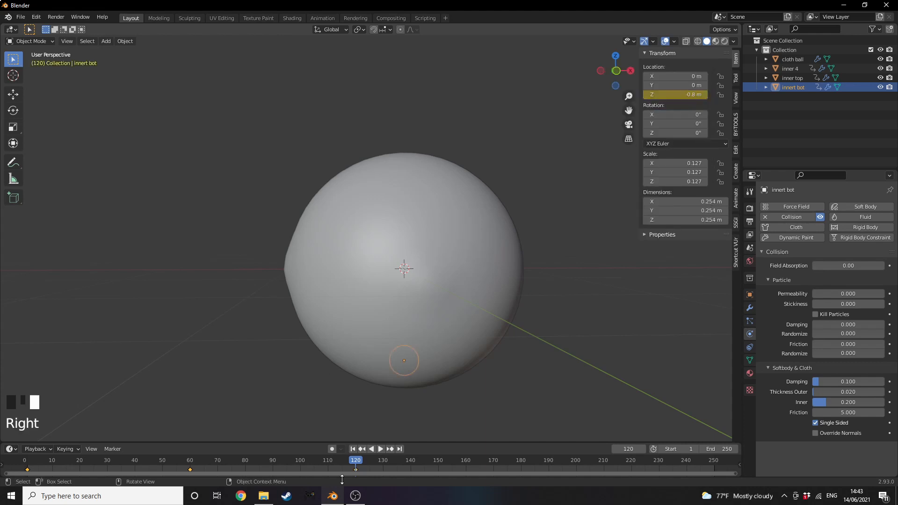
# Step: At frame 130, set the Z location of innert bot to -0.5 m and insert a keyframe for it
pyautogui.moveTo(355, 462); pyautogui.dragTo(386, 461)
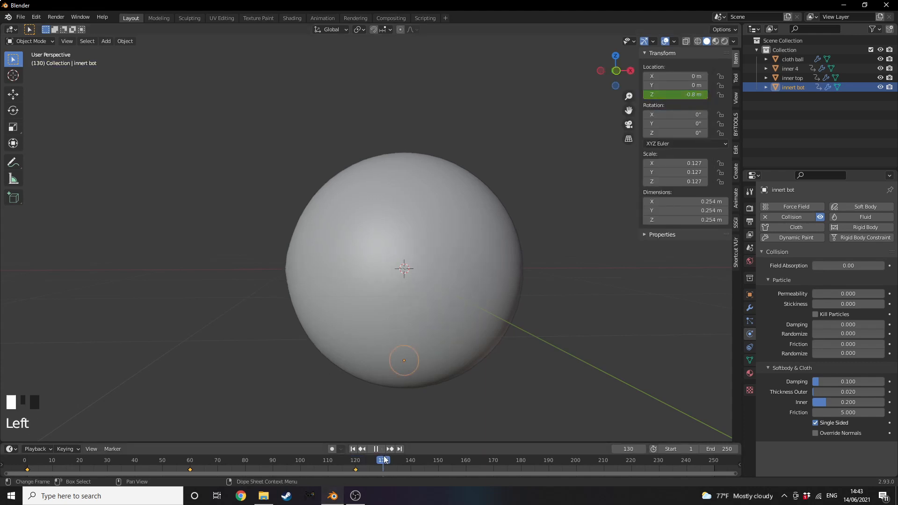
pyautogui.doubleClick(664, 94)
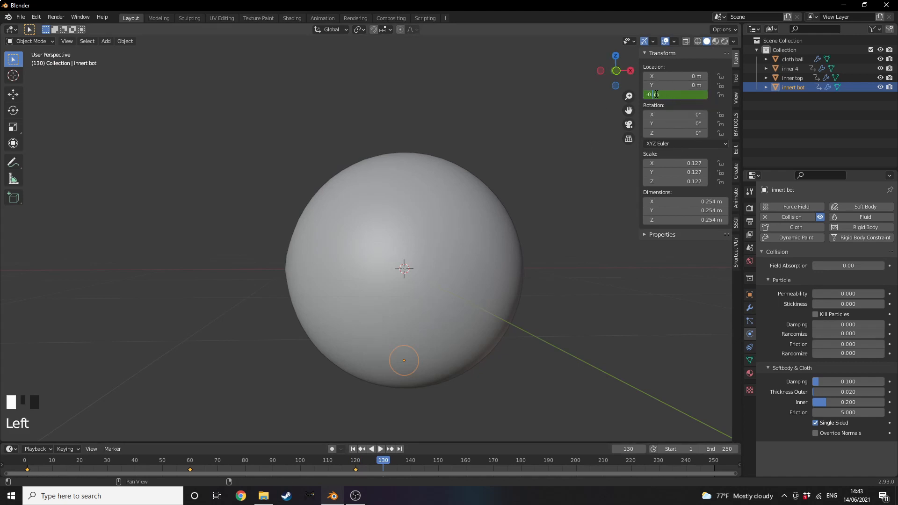
pyautogui.write('5')
pyautogui.press('Return')
pyautogui.rightClick(669, 93)
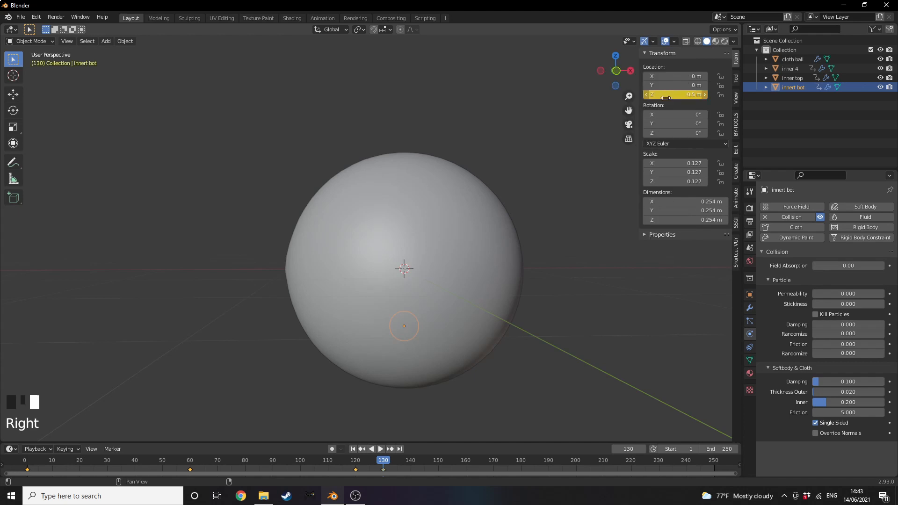
# Step: Select the inner top sphere and keyframe its Z location at 0.5 m on frame 130
pyautogui.click(404, 170)
pyautogui.click(406, 168)
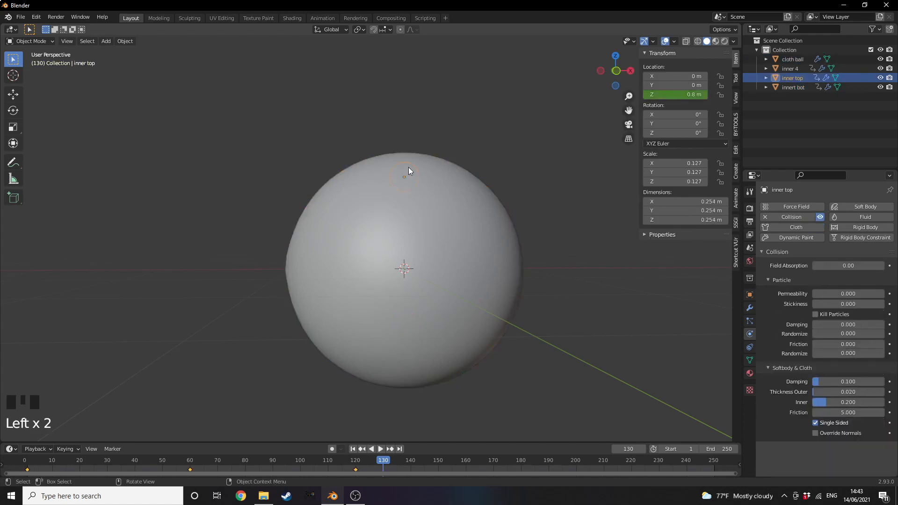
pyautogui.click(674, 94)
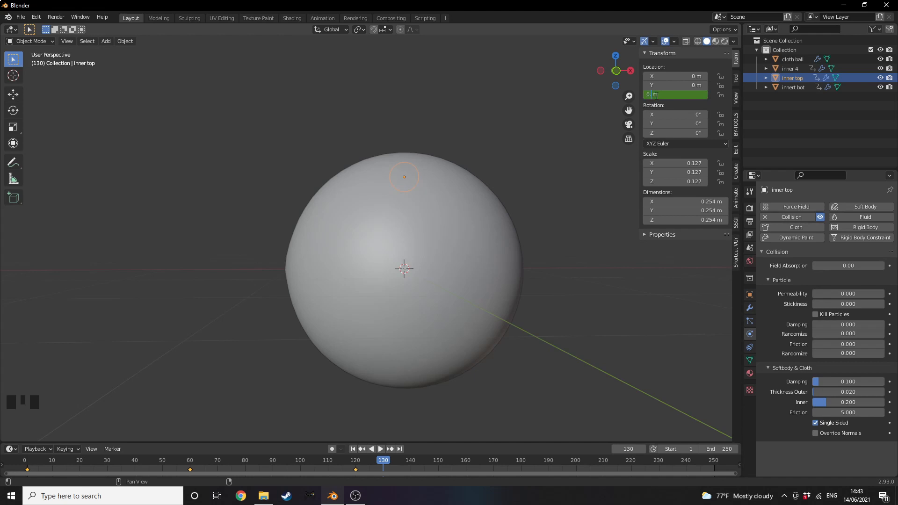
pyautogui.write('0.5')
pyautogui.press('Return')
pyautogui.rightClick(669, 94)
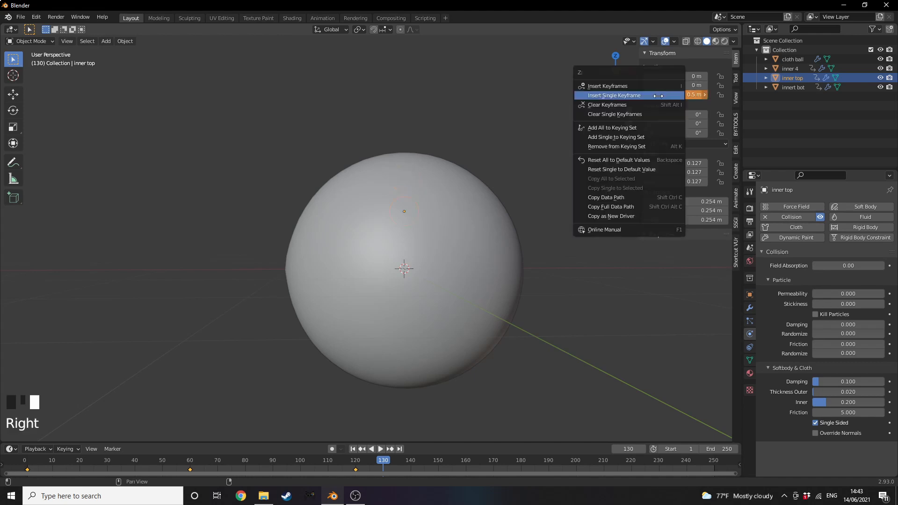
pyautogui.click(669, 93)
# Step: Set the end frame of the animation to 130
pyautogui.click(719, 449)
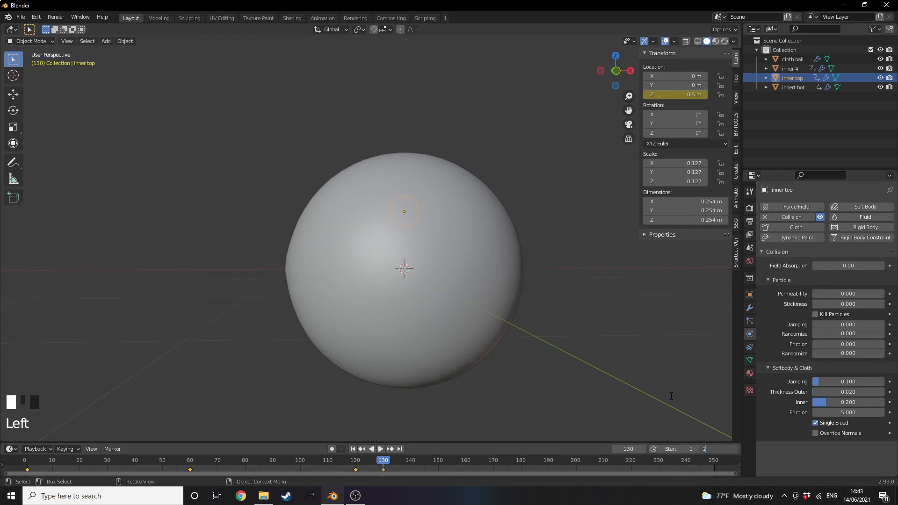
pyautogui.write('130')
pyautogui.press('Return')
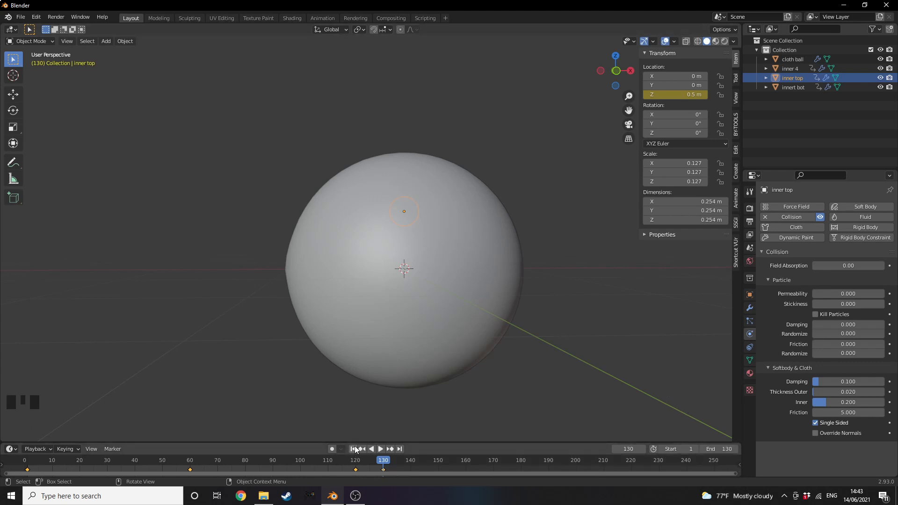
# Step: Play the simulation to check how the cloth ball reacts to the inner spheres, and return to frame 1
pyautogui.click(449, 366)
pyautogui.press('space')
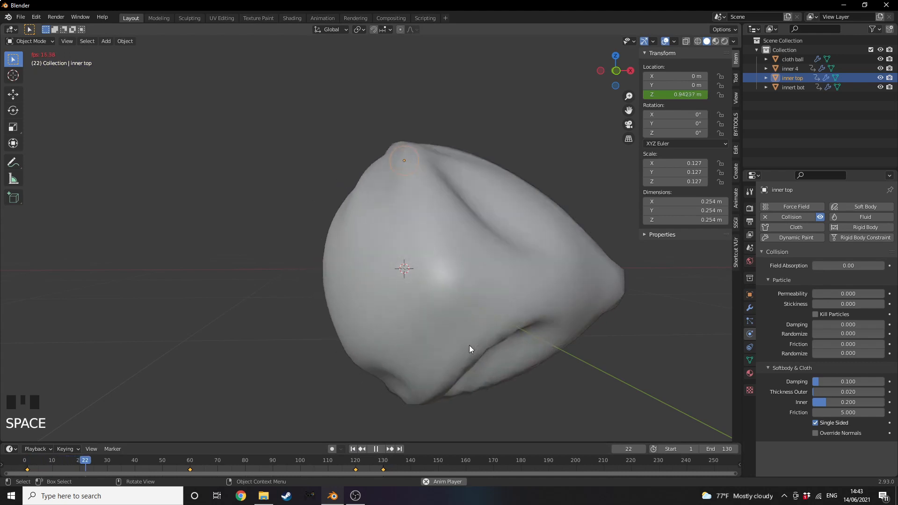
pyautogui.scroll(-2, 469, 345)
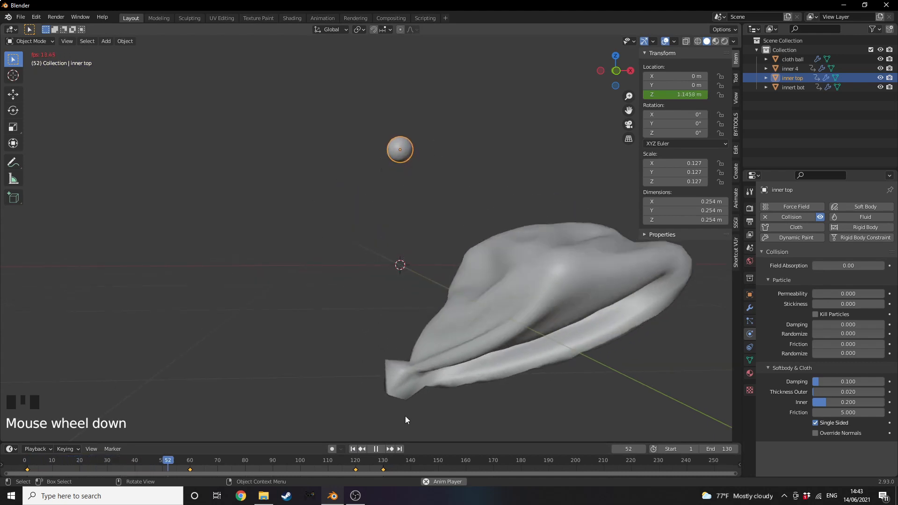
pyautogui.press('space')
pyautogui.click(352, 448)
# Step: Hide the cloth ball and select the inner 4 spheres object
pyautogui.click(526, 272)
pyautogui.scroll(3, 526, 272)
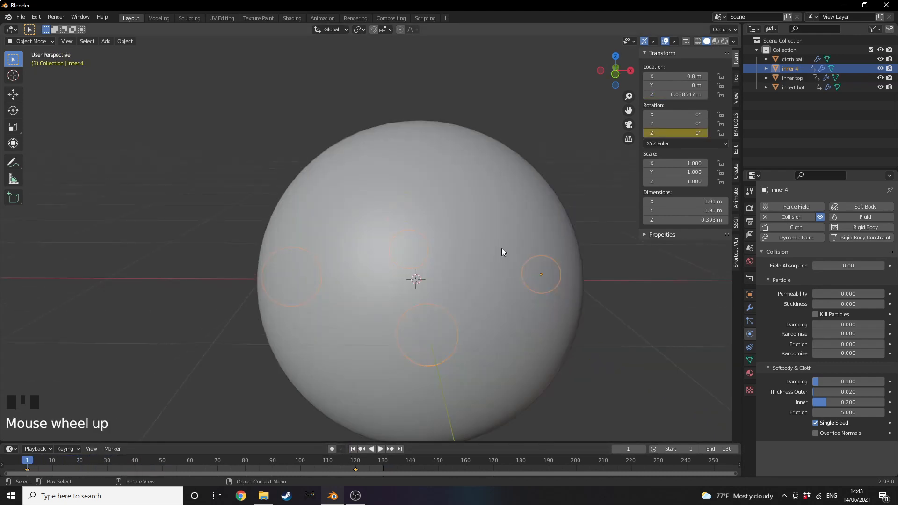
pyautogui.click(498, 240)
pyautogui.press('h')
pyautogui.click(521, 273)
# Step: Set the origin of inner 4 to the 3D cursor at the world centre
pyautogui.moveTo(525, 219); pyautogui.dragTo(500, 240, button='middle')
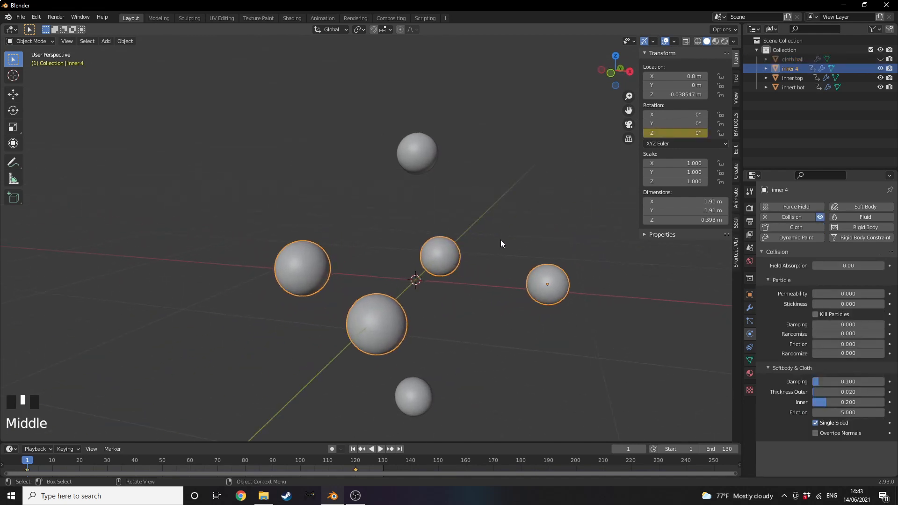
pyautogui.rightClick(541, 285)
pyautogui.moveTo(526, 309)
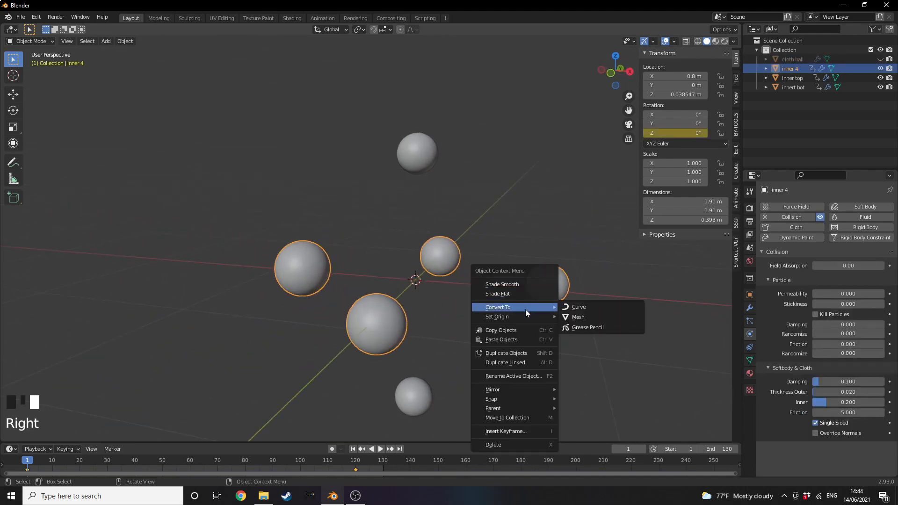
pyautogui.click(599, 334)
# Step: Play the animation to check how inner 4 rotates around its new origin, and return to frame 1
pyautogui.moveTo(508, 267); pyautogui.dragTo(508, 251, button='middle')
pyautogui.press('space')
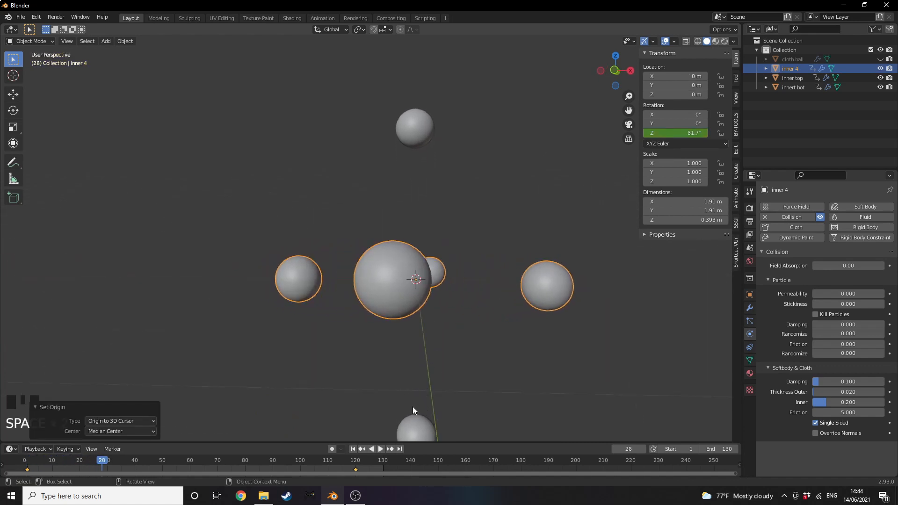
pyautogui.press('Left')
pyautogui.press('Left')
# Step: Unhide the cloth ball and play the simulation to inspect its deformation over the frame range
pyautogui.click(880, 59)
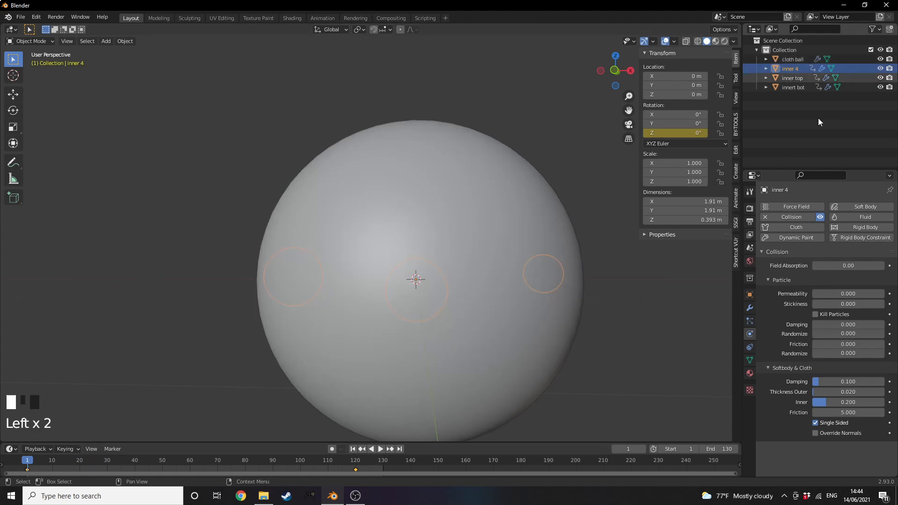
pyautogui.press('space')
pyautogui.scroll(-2, 482, 359)
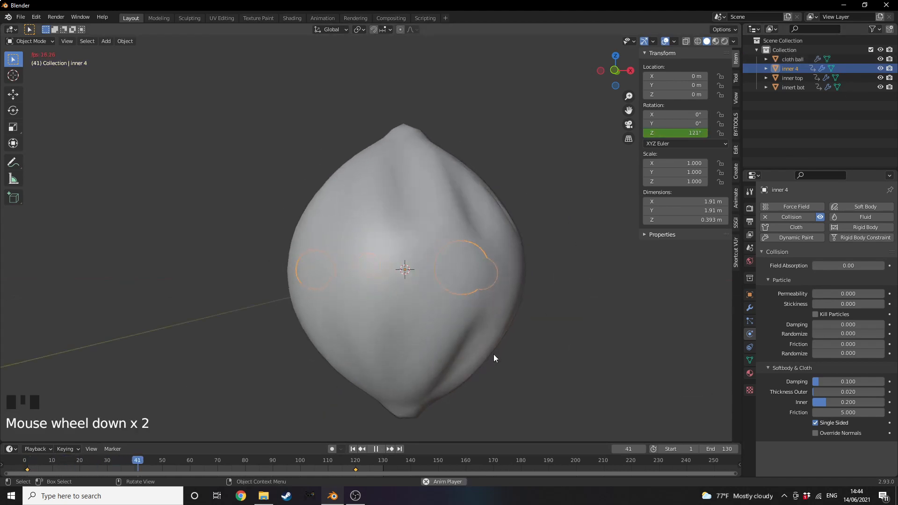
pyautogui.scroll(-1, 525, 332)
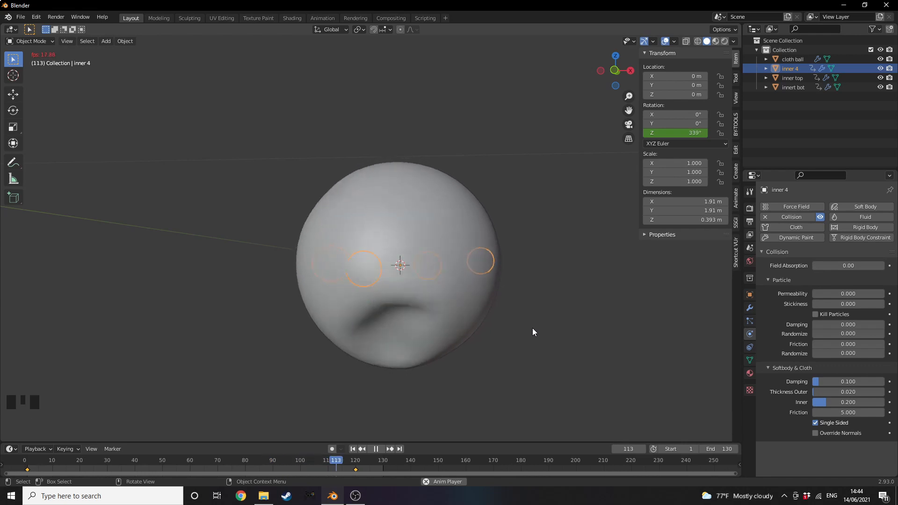
pyautogui.press('space')
pyautogui.press('space')
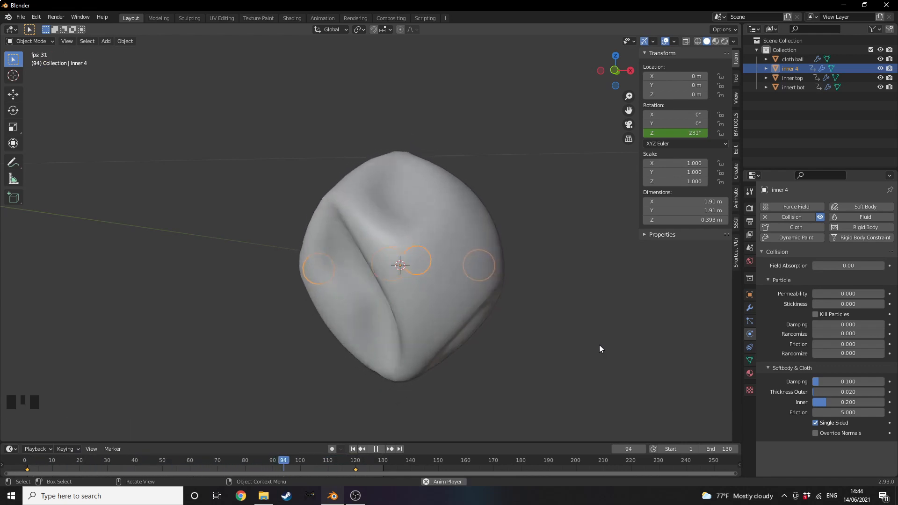
pyautogui.press('space')
# Step: Add a Subdivision modifier to inner 4 with render level 1 and place it above the Collision modifier
pyautogui.click(750, 308)
pyautogui.press('Left')
pyautogui.press('Left')
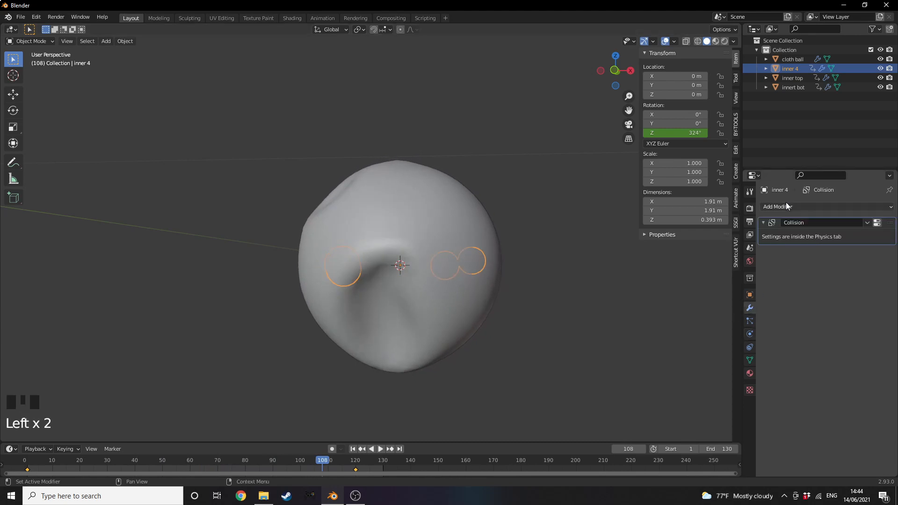
pyautogui.click(786, 206)
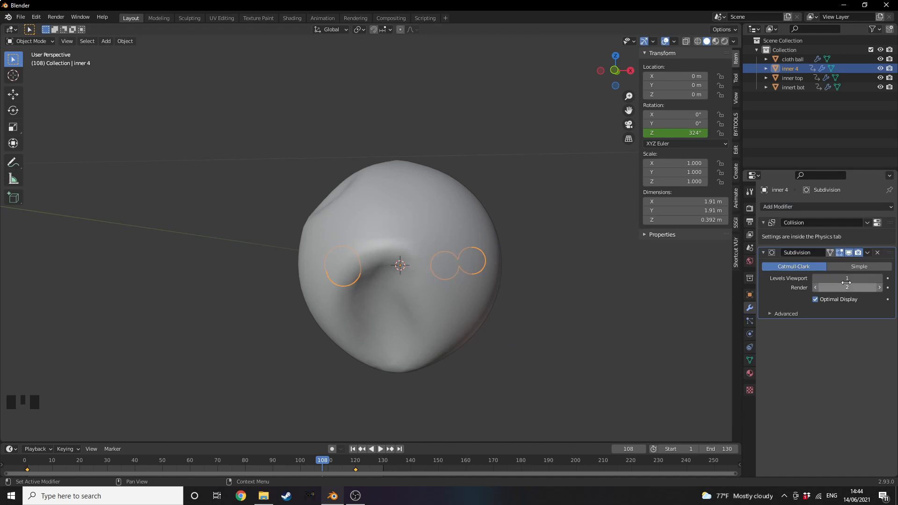
pyautogui.click(816, 287)
pyautogui.moveTo(890, 253); pyautogui.dragTo(887, 202)
# Step: Replay the simulation from frame 1 to check the cloth against the subdivided inner spheres
pyautogui.click(352, 449)
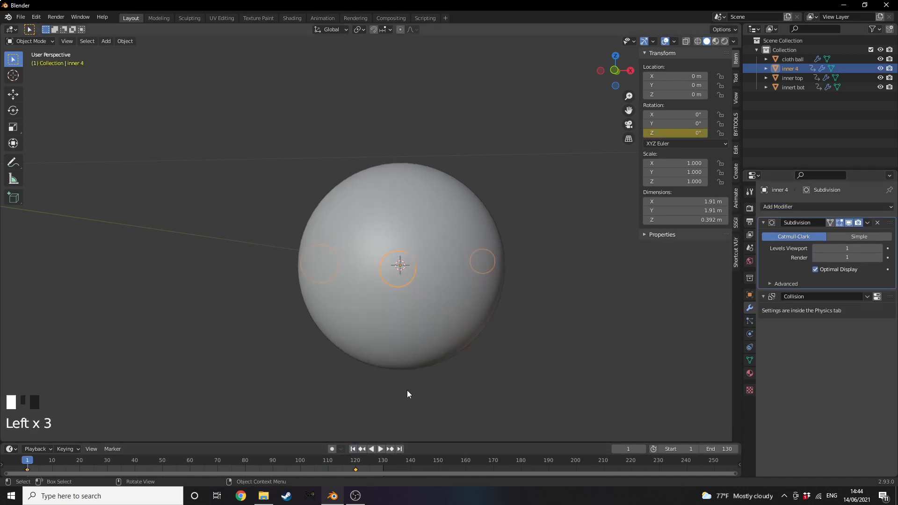
pyautogui.press('space')
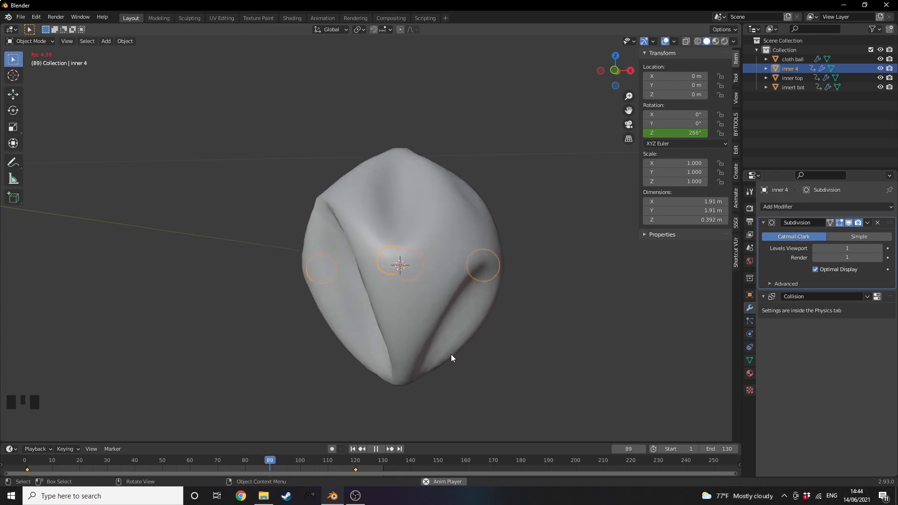
pyautogui.press('space')
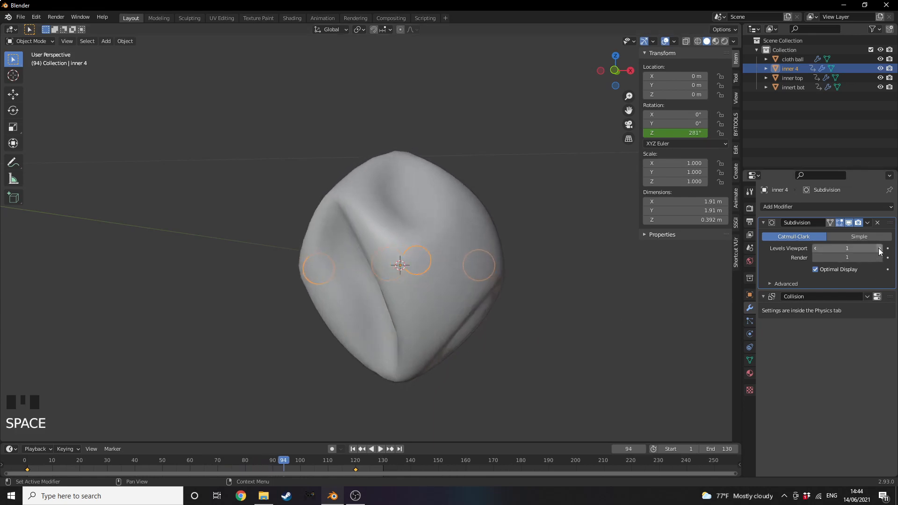
# Step: Set the viewport subdivision level of inner 4 to 2 and play the simulation briefly from frame 1
pyautogui.click(879, 248)
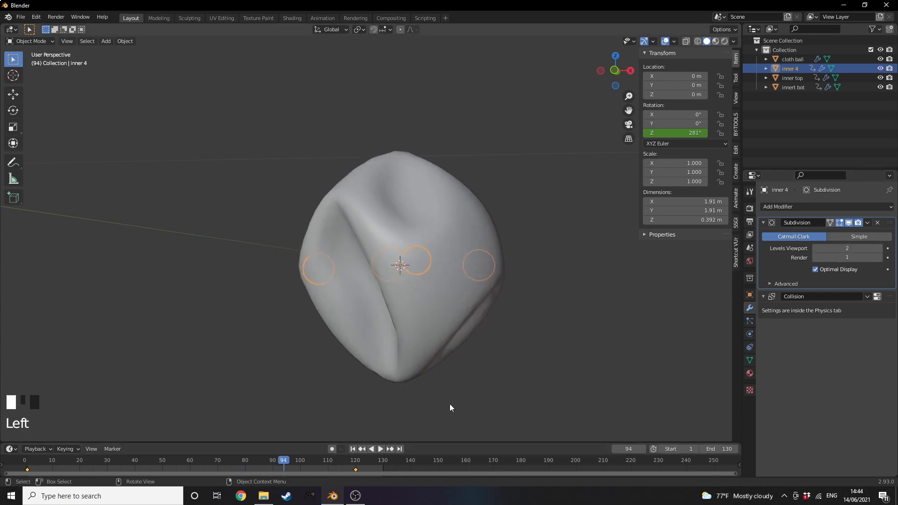
pyautogui.hotkey('shift', 'Left')
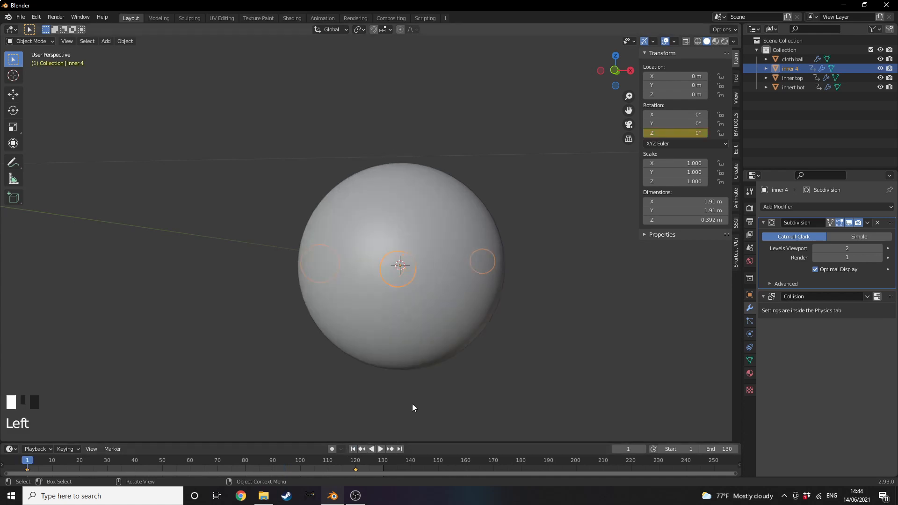
pyautogui.press('space')
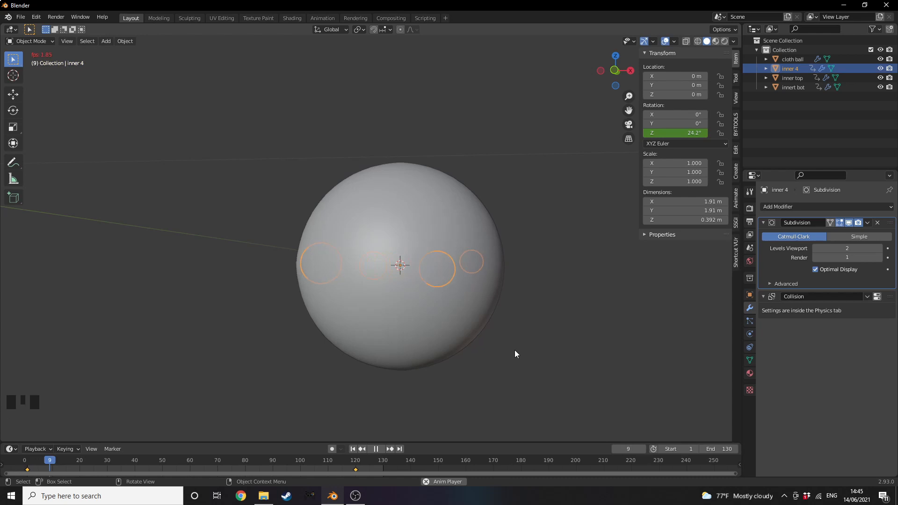
pyautogui.press('space')
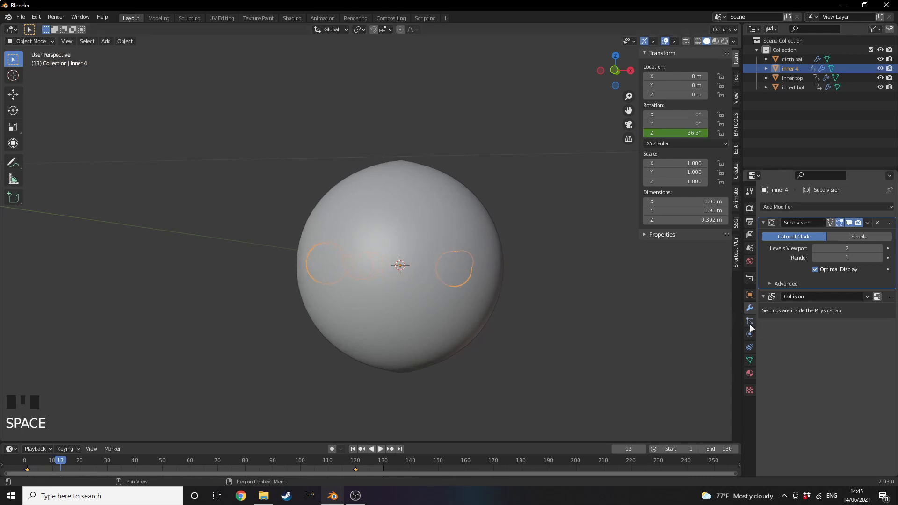
# Step: Bake the cloth ball's cloth physics cache over frames 1 to 200
pyautogui.press('Left')
pyautogui.click(427, 286)
pyautogui.click(753, 327)
pyautogui.click(753, 330)
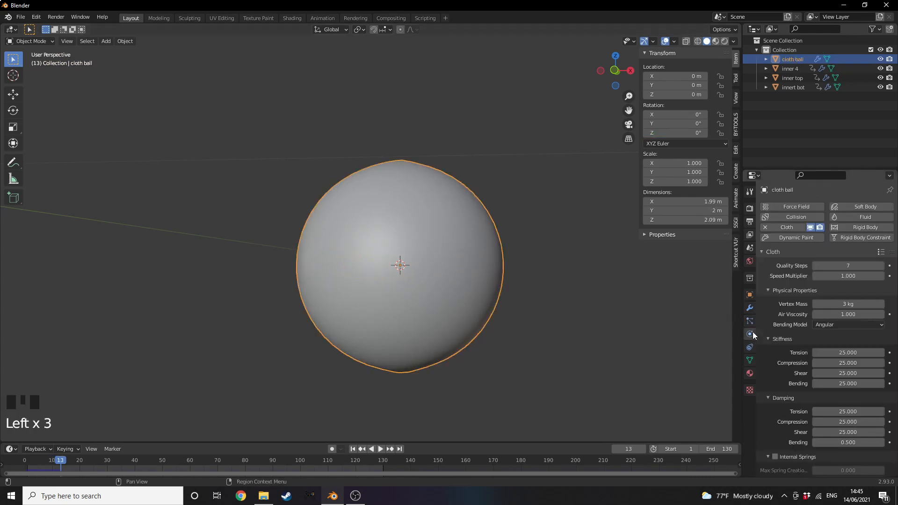
pyautogui.moveTo(753, 332); pyautogui.dragTo(810, 387, button='middle')
pyautogui.scroll(-16, 810, 387)
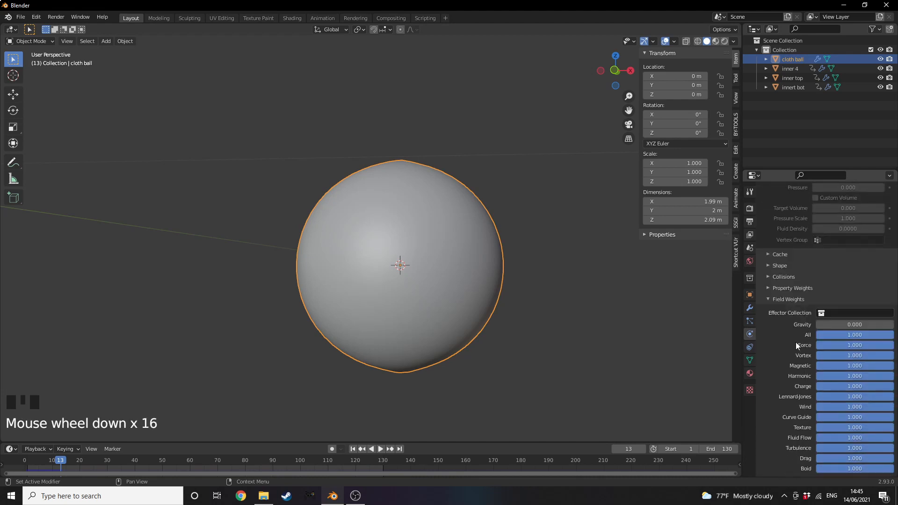
pyautogui.scroll(4, 790, 339)
pyautogui.click(780, 329)
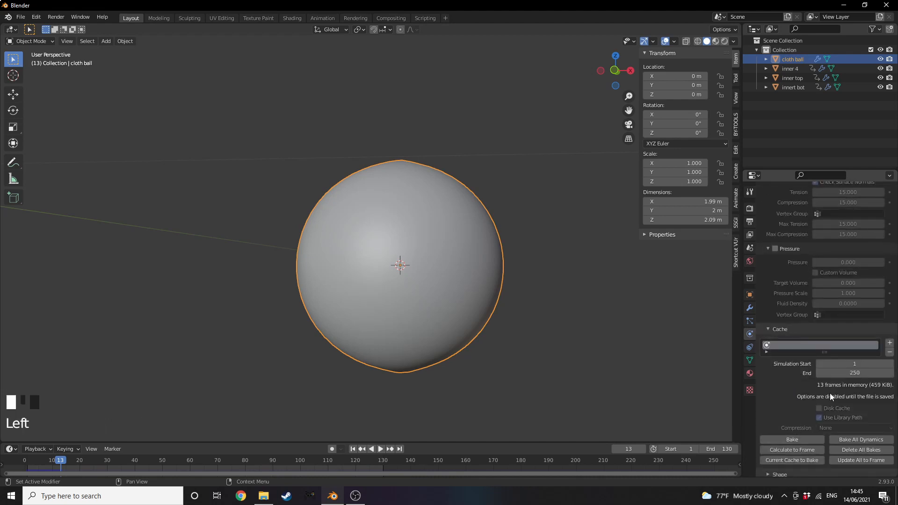
pyautogui.click(788, 440)
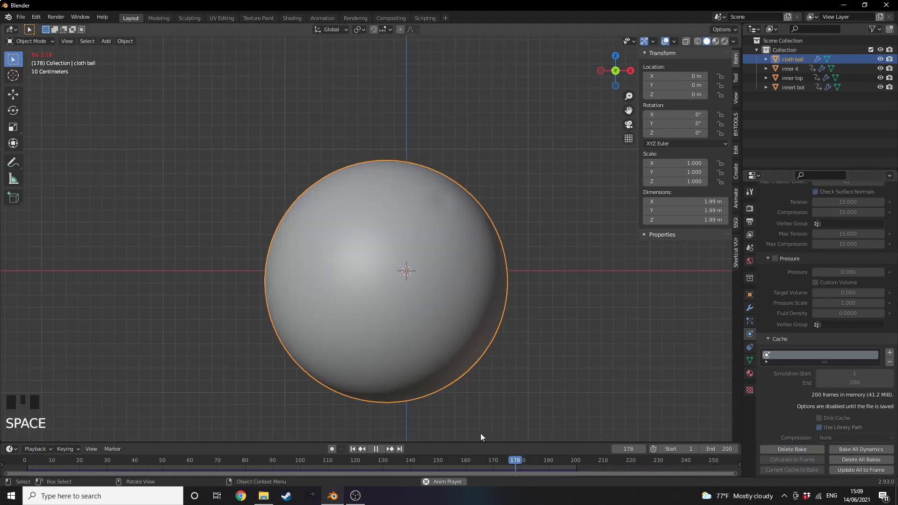
# Step: Play back the baked simulation from about frame 85 to inspect how the cloth ball deforms and smooths out
pyautogui.click(260, 461)
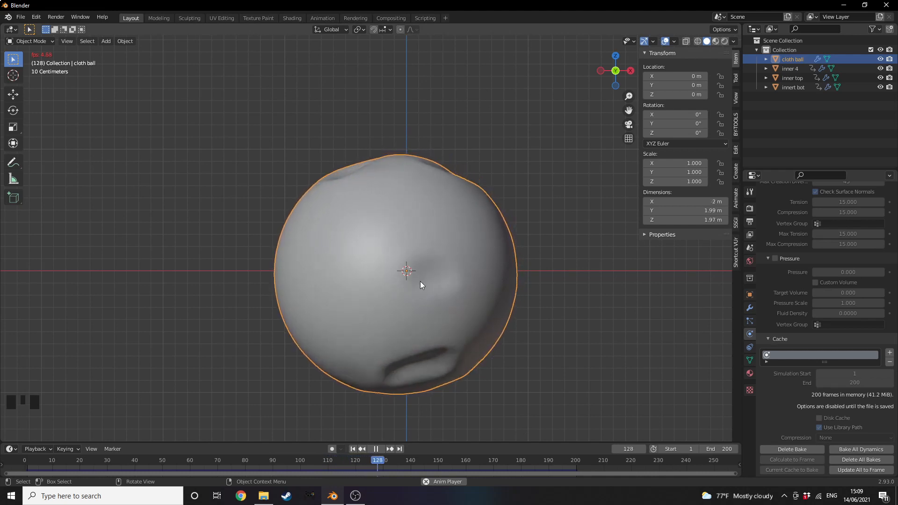
pyautogui.press('space')
pyautogui.press('space')
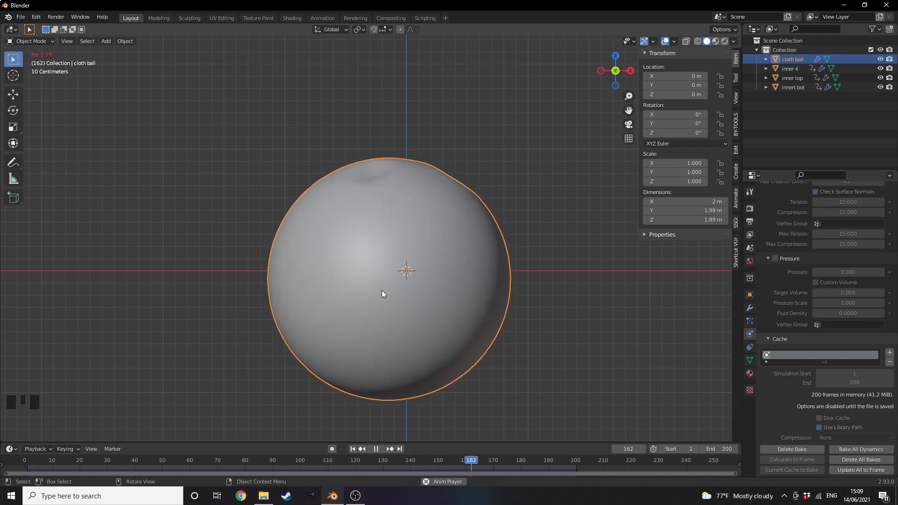
pyautogui.press('space')
pyautogui.click(358, 299)
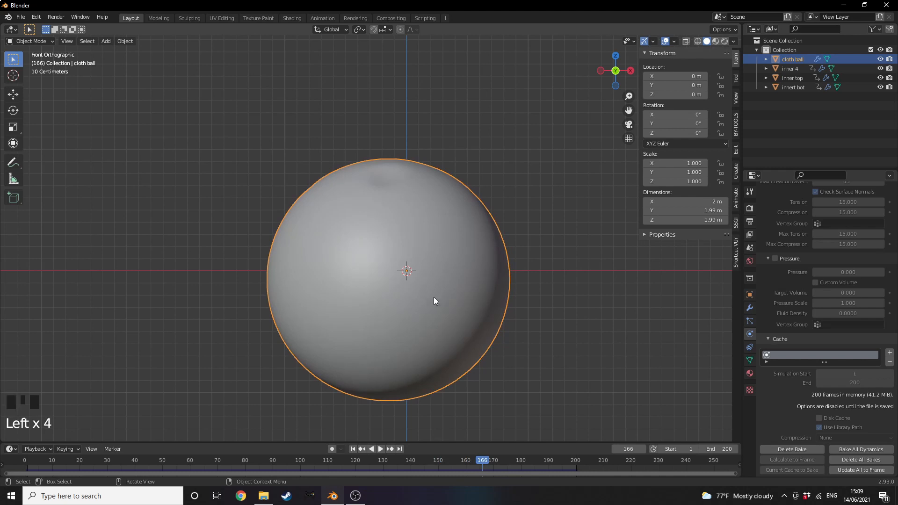
pyautogui.click(391, 232)
# Step: Select inner top, scrub past its last keyframes to find where the cloth ball is smooth, and stop at frame 180
pyautogui.click(785, 84)
pyautogui.click(787, 82)
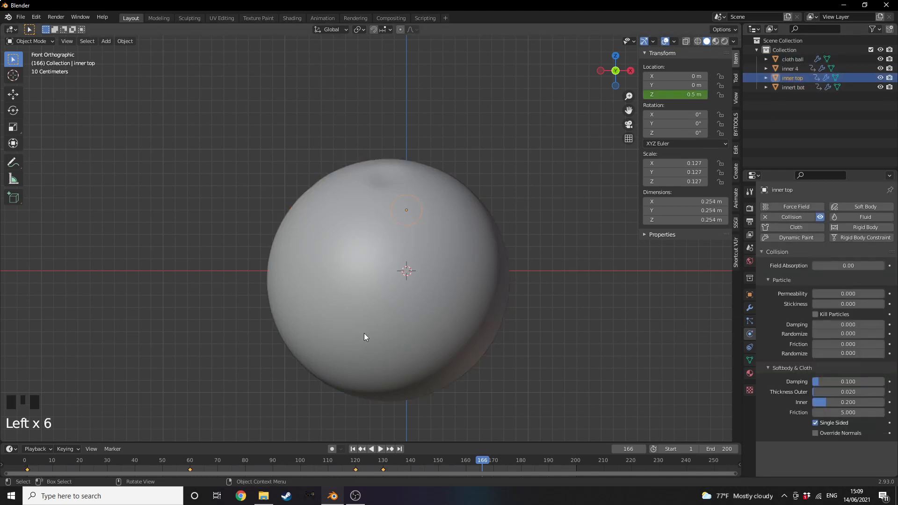
pyautogui.click(354, 462)
pyautogui.moveTo(350, 462)
pyautogui.mouseDown()
pyautogui.moveTo(485, 449)
pyautogui.moveTo(535, 454)
pyautogui.moveTo(527, 460)
pyautogui.mouseUp()
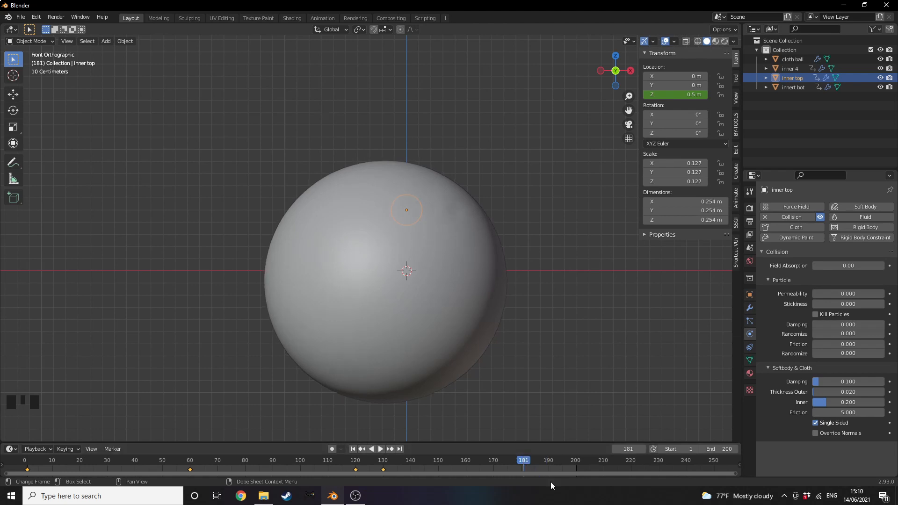
pyautogui.click(524, 461)
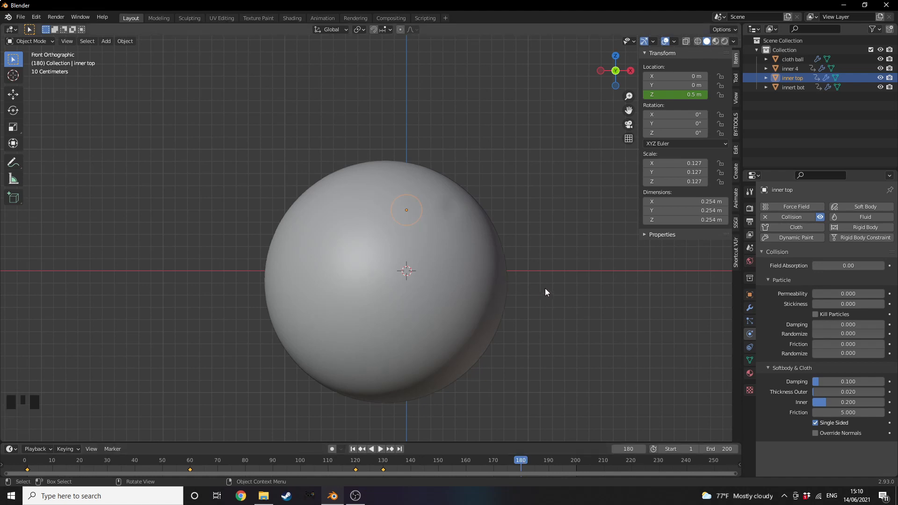
# Step: Deselect inner top and add an ico sphere mesh with 2 subdivisions and a 1 m radius at the world origin
pyautogui.click(554, 253)
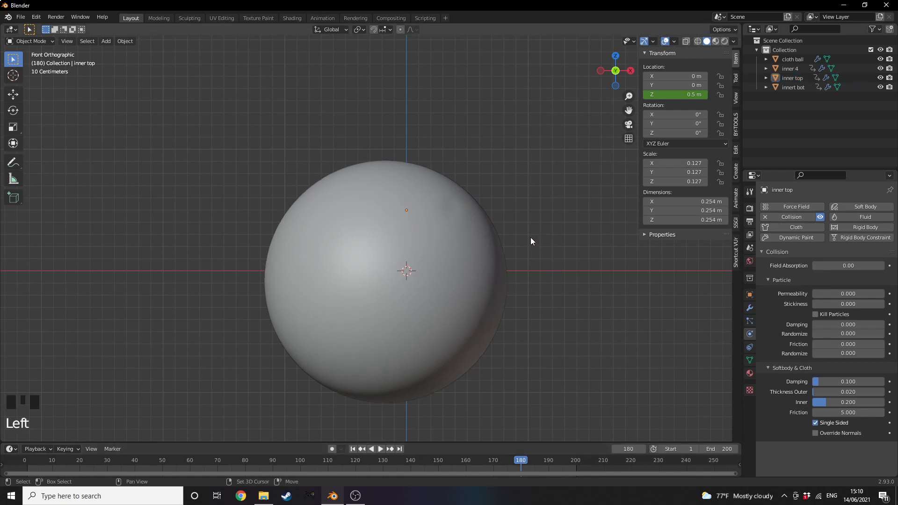
pyautogui.hotkey('shift', 'a')
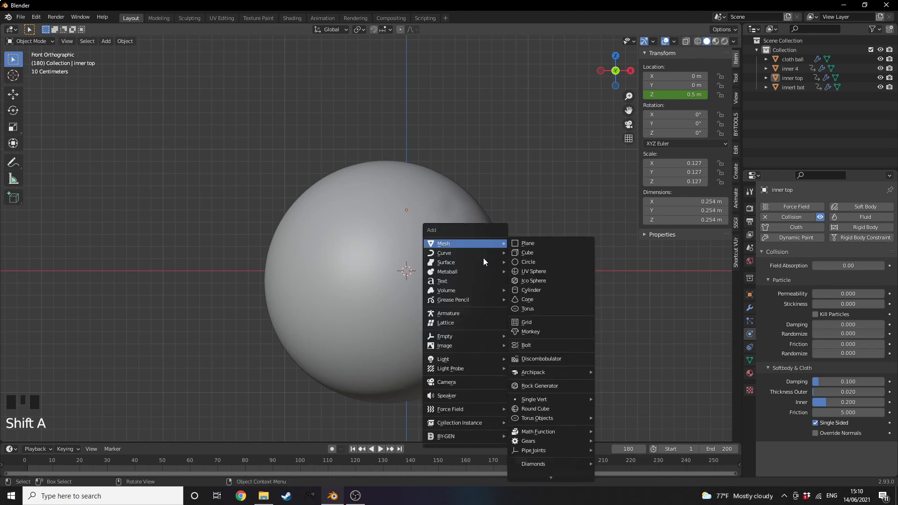
pyautogui.moveTo(484, 243)
pyautogui.click(521, 285)
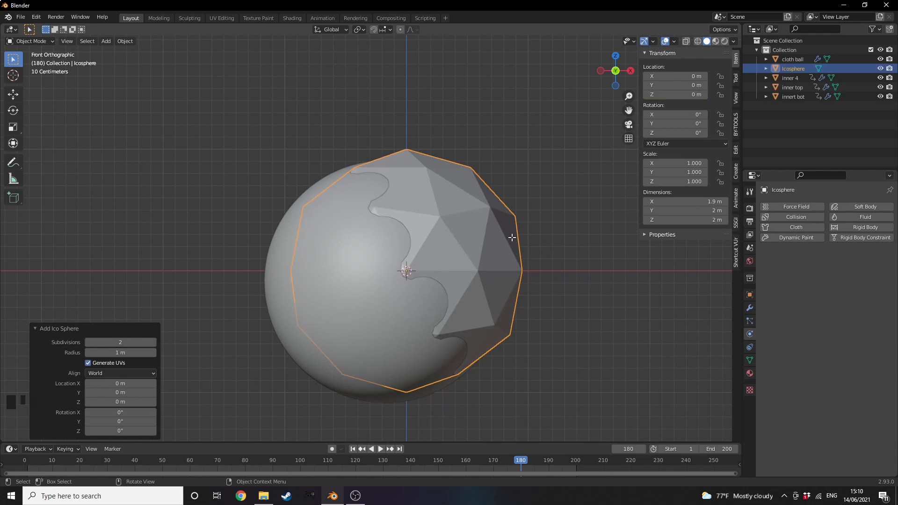
# Step: Subdivide the icosphere's mesh with multiple cuts and shade the object smooth
pyautogui.press('Tab')
pyautogui.rightClick(511, 238)
pyautogui.click(501, 242)
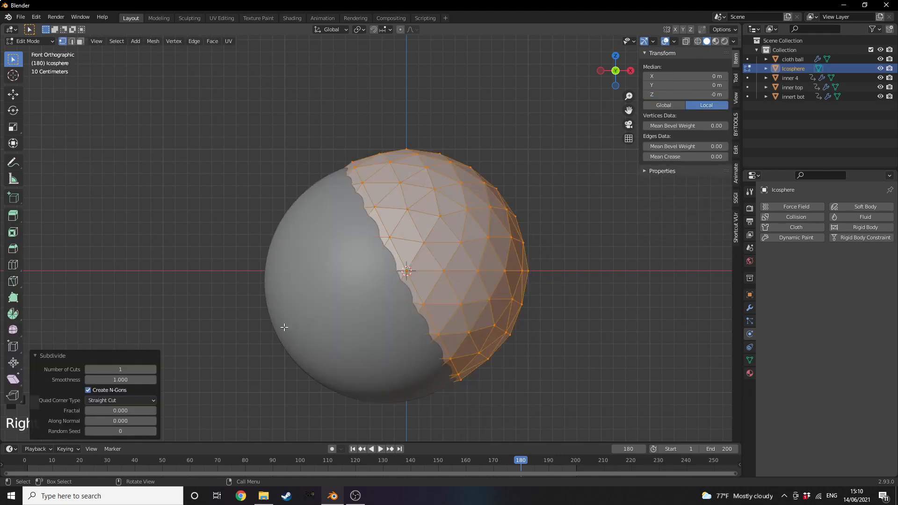
pyautogui.click(153, 369)
pyautogui.click(153, 369)
pyautogui.press('Tab')
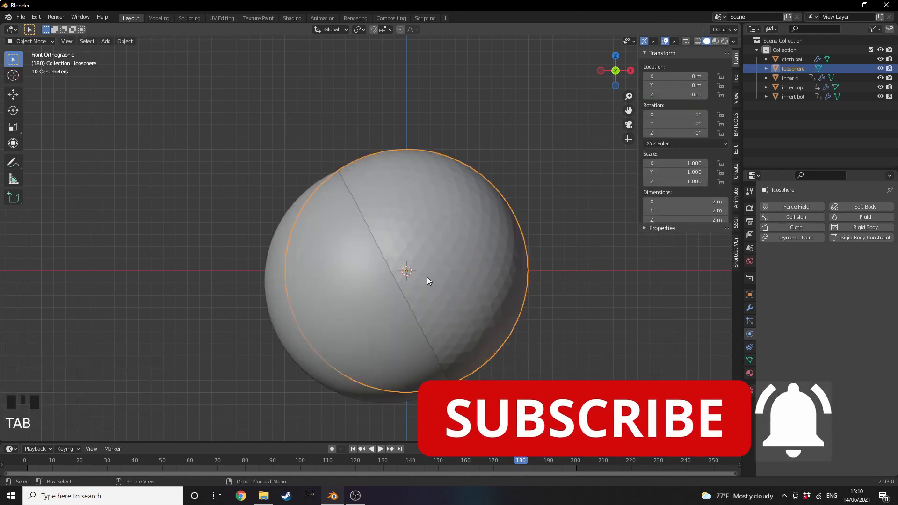
pyautogui.rightClick(438, 254)
pyautogui.click(432, 230)
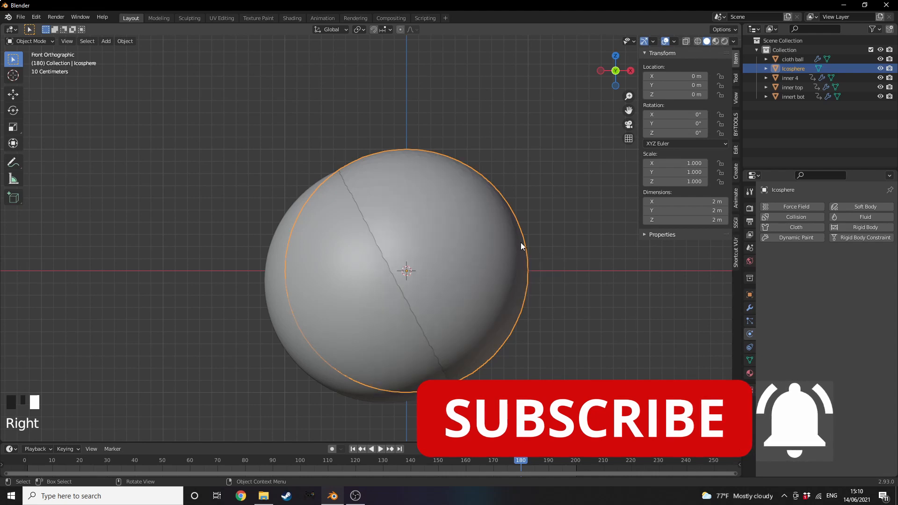
# Step: Move the icosphere to overlap the cloth ball, at about X -0.17 m, Y 0.002 m, Z -0.09 m, using front and top views
pyautogui.press('g')
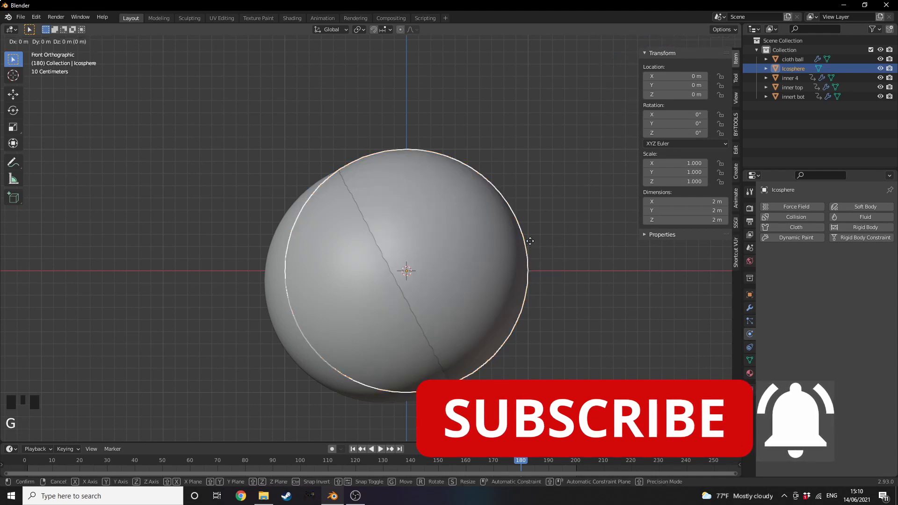
pyautogui.click(486, 305)
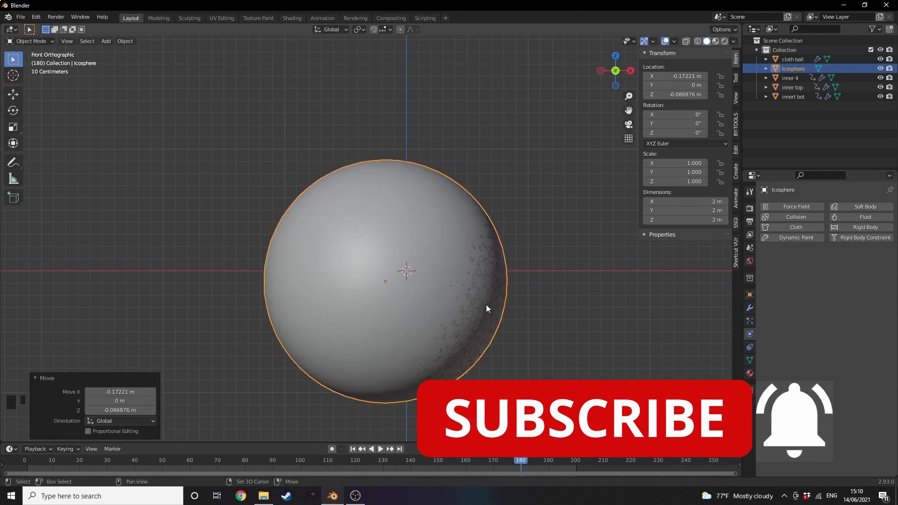
pyautogui.press('KP_7')
pyautogui.press('g')
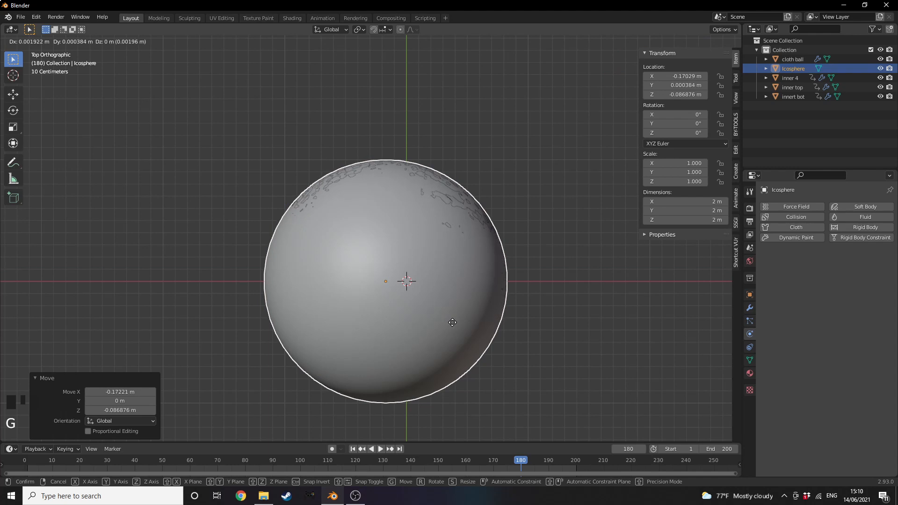
pyautogui.click(453, 320)
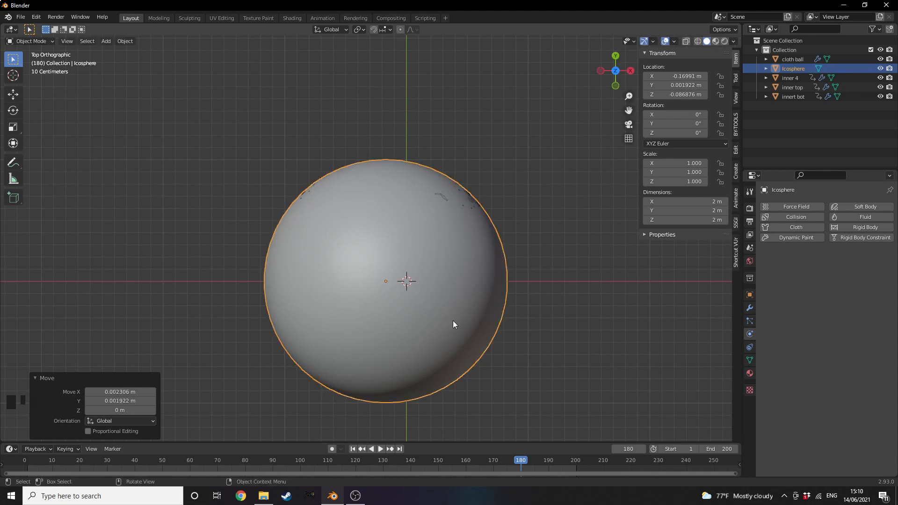
pyautogui.press('KP_1')
pyautogui.press('g')
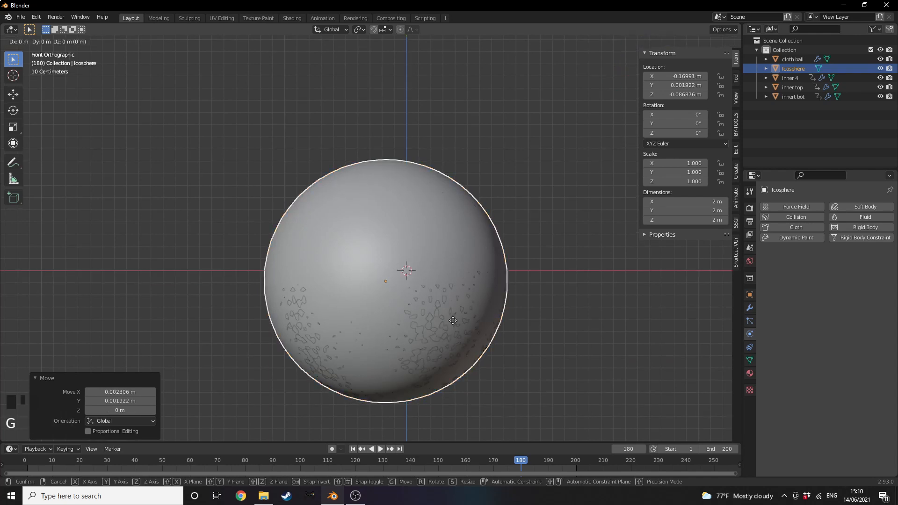
pyautogui.press('z')
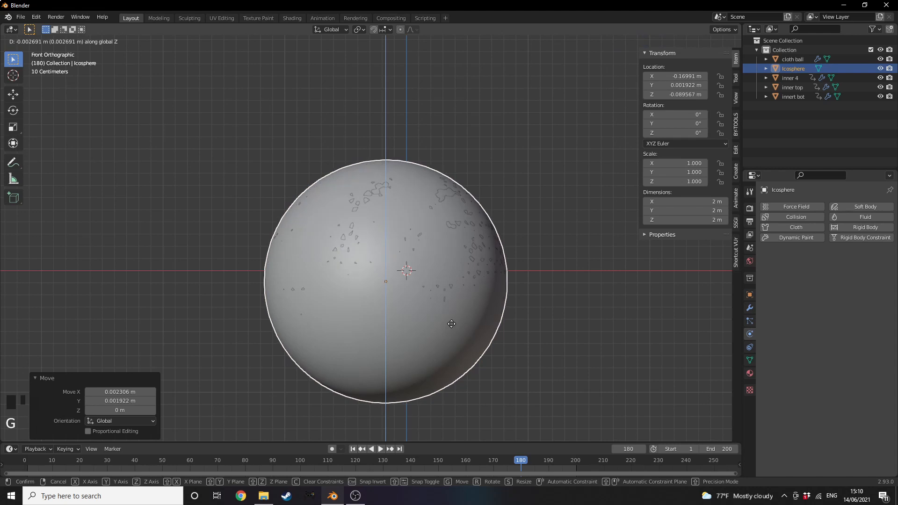
pyautogui.click(452, 327)
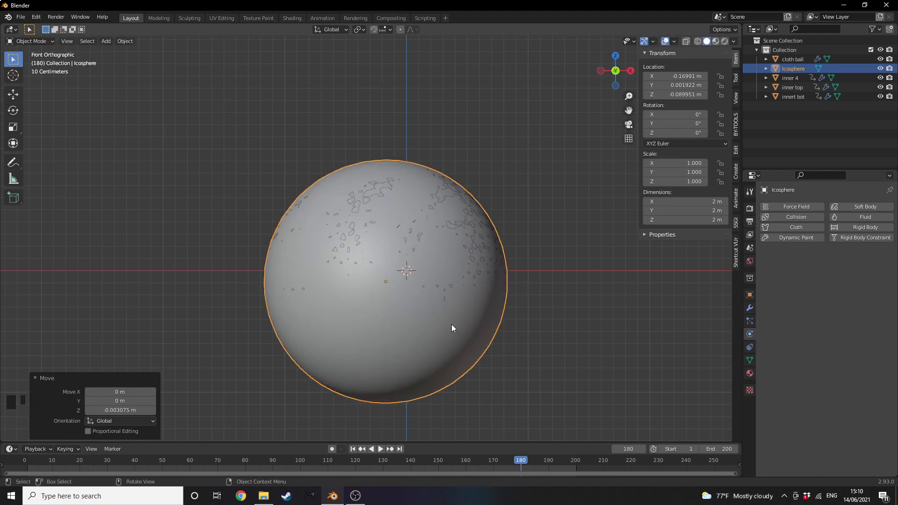
# Step: Keyframe the icosphere's current location at frame 180 and a location of 0 on all axes at frame 200
pyautogui.rightClick(672, 76)
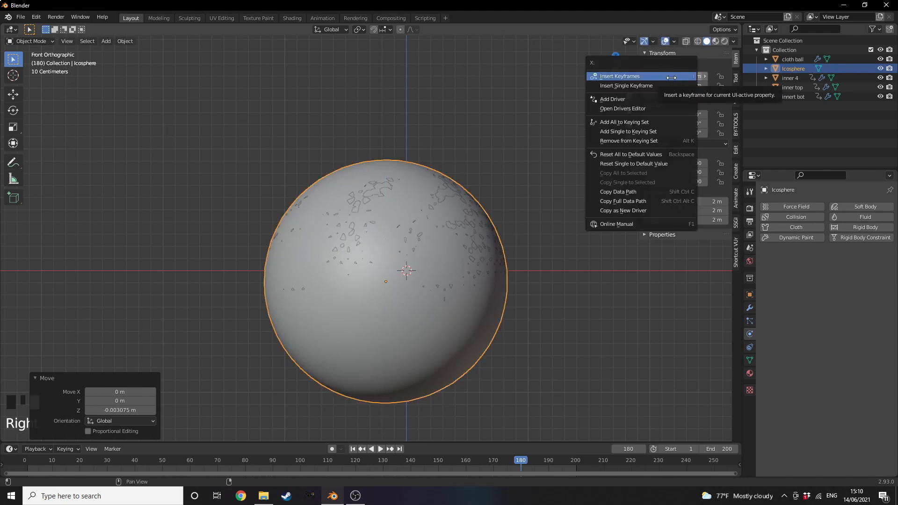
pyautogui.click(672, 77)
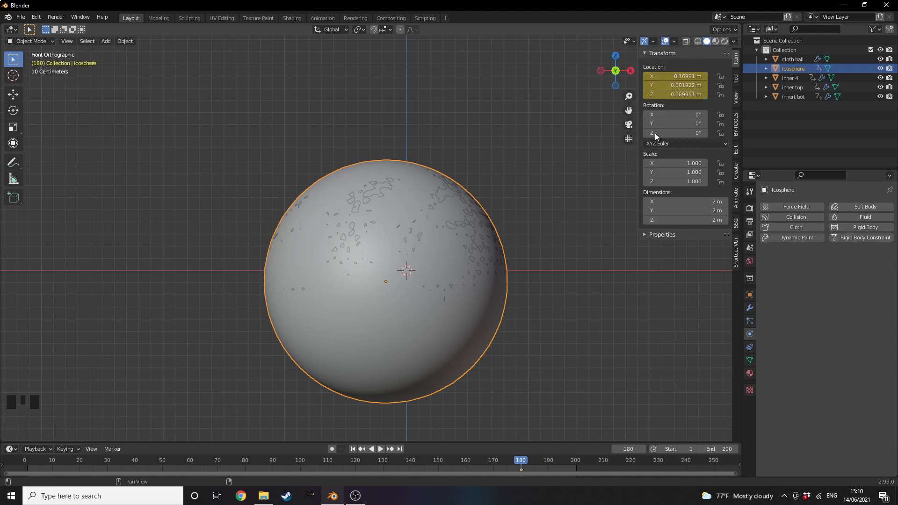
pyautogui.click(576, 461)
pyautogui.click(674, 76)
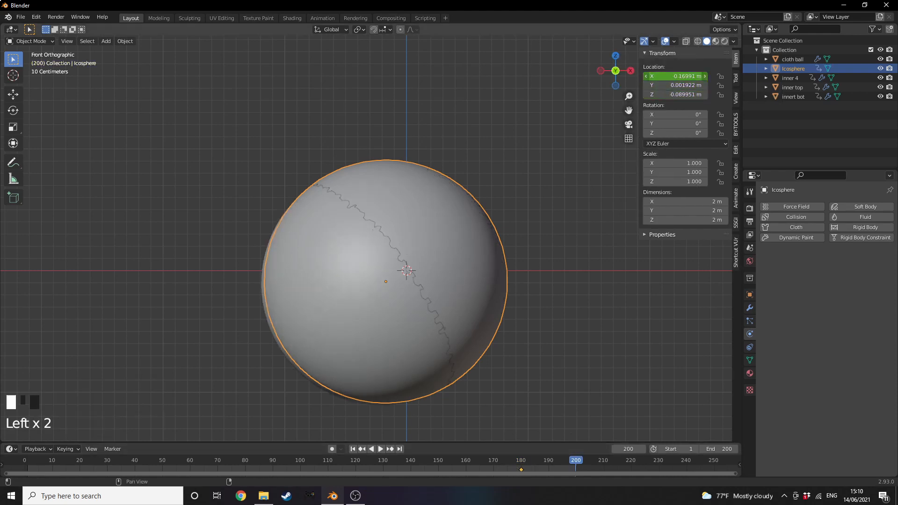
pyautogui.moveTo(674, 76); pyautogui.dragTo(674, 95)
pyautogui.write('0')
pyautogui.press('Return')
pyautogui.rightClick(668, 77)
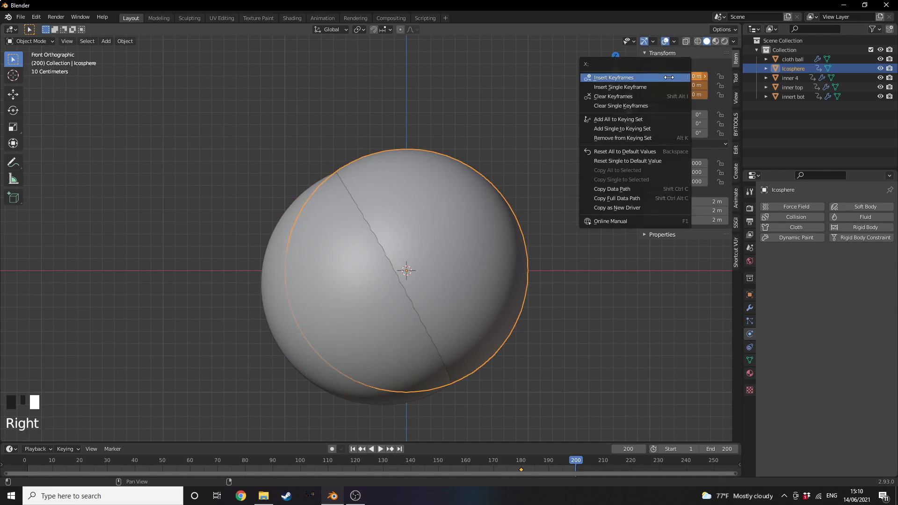
pyautogui.click(668, 77)
# Step: Select the cloth ball and keyframe its scale of 1 on all axes at frame 179
pyautogui.click(336, 262)
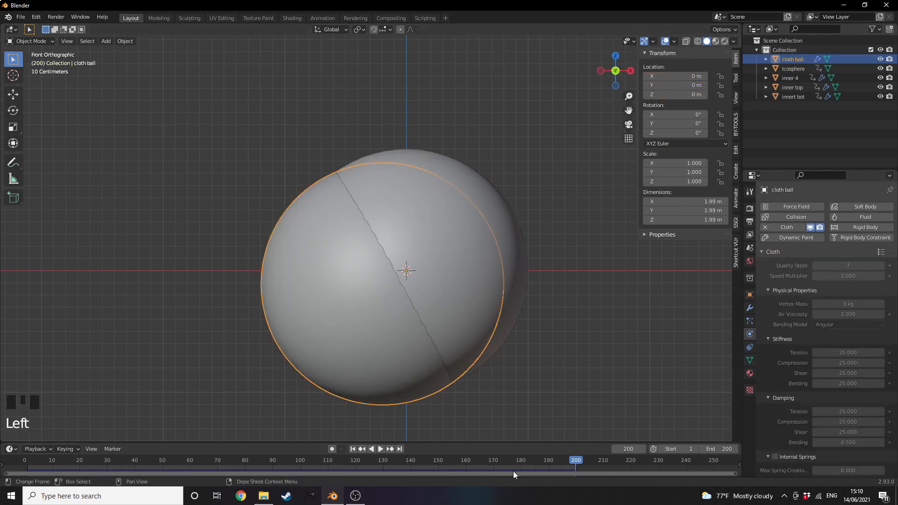
pyautogui.click(521, 462)
pyautogui.moveTo(521, 462); pyautogui.dragTo(517, 462)
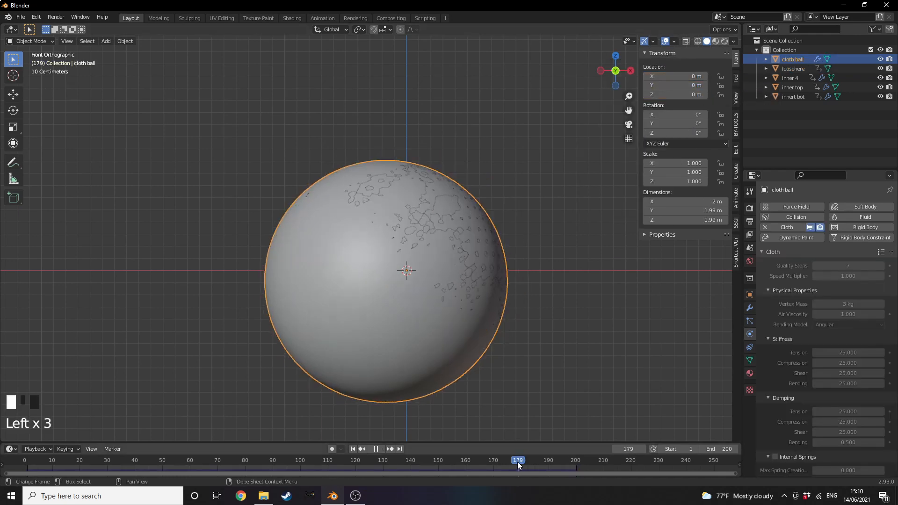
pyautogui.rightClick(663, 163)
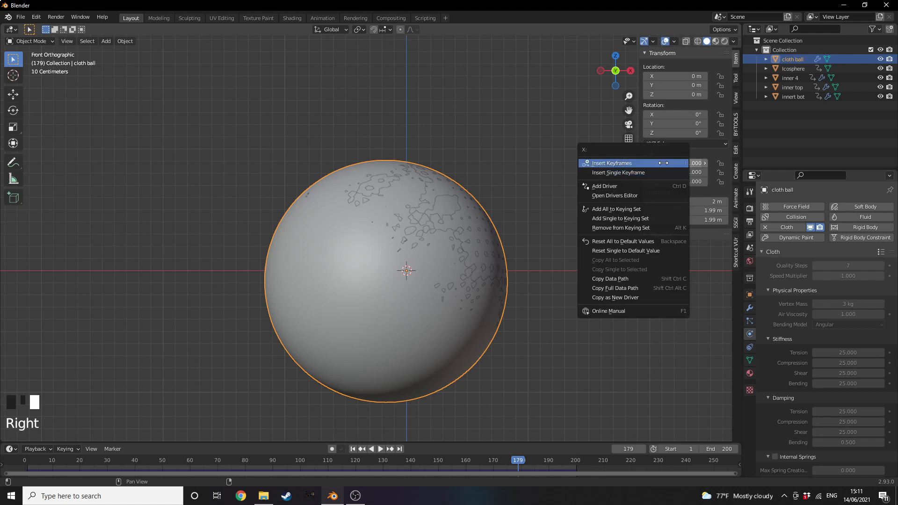
pyautogui.click(663, 163)
# Step: Set the cloth ball's scale to 0 on all axes at frame 180 and keyframe it
pyautogui.press('Right')
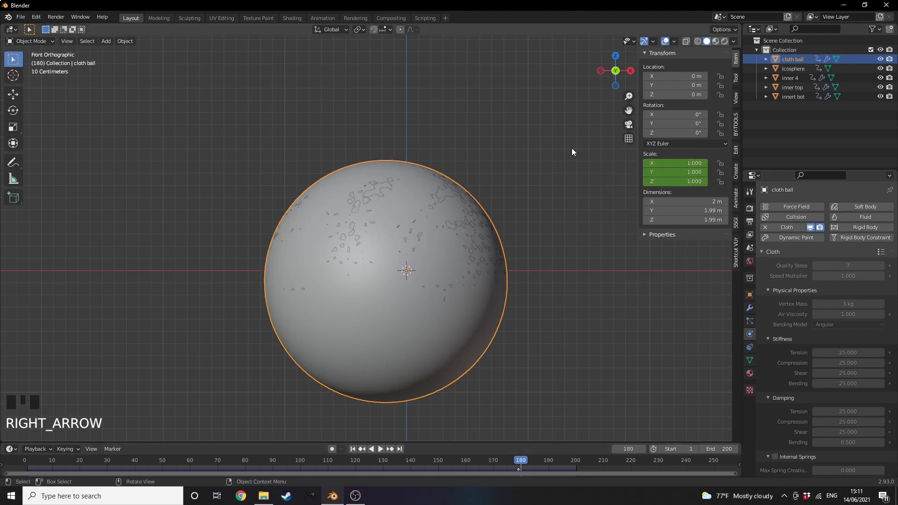
pyautogui.moveTo(666, 163); pyautogui.dragTo(668, 181)
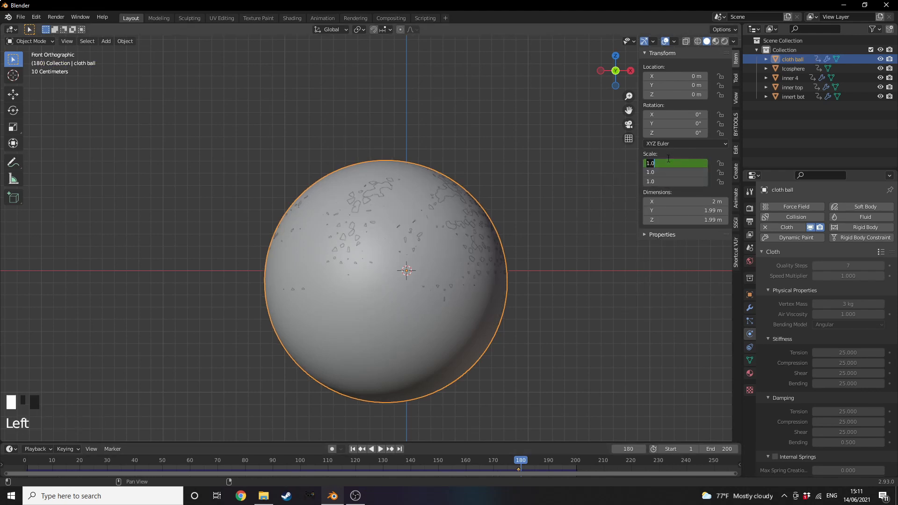
pyautogui.write('0')
pyautogui.click(602, 167)
pyautogui.rightClick(663, 163)
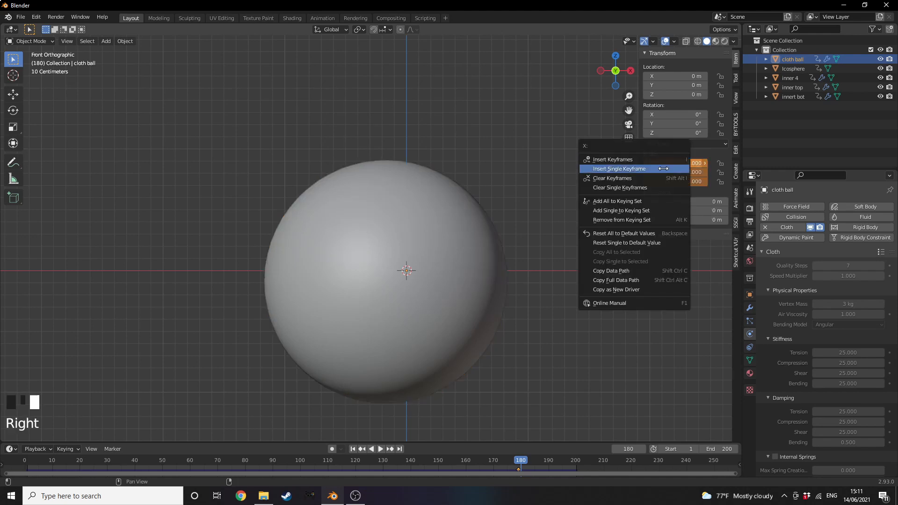
pyautogui.click(660, 165)
# Step: Select the icosphere and keyframe its scale of 0 on all axes at frame 179
pyautogui.click(412, 237)
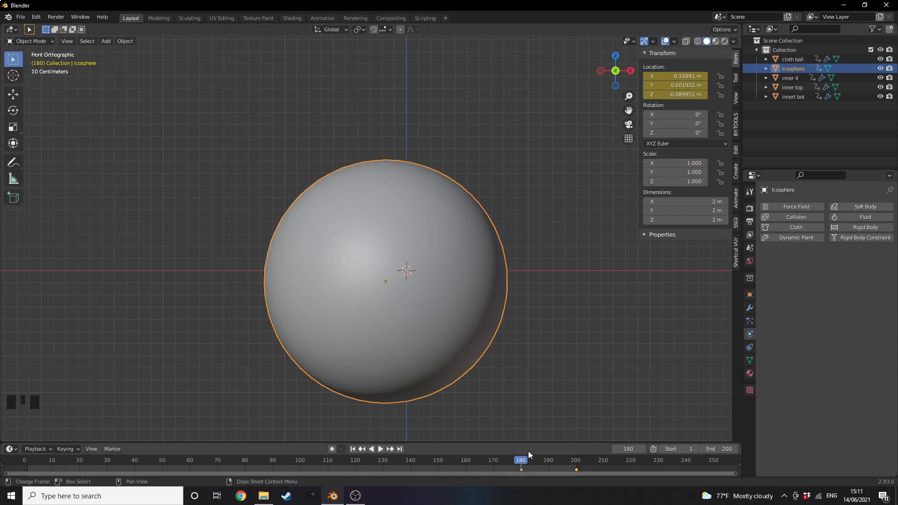
pyautogui.press('Left')
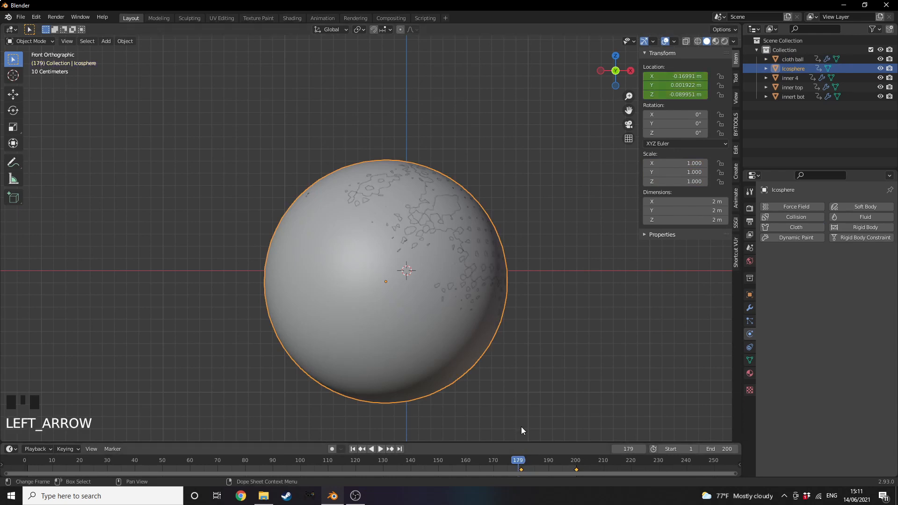
pyautogui.click(664, 163)
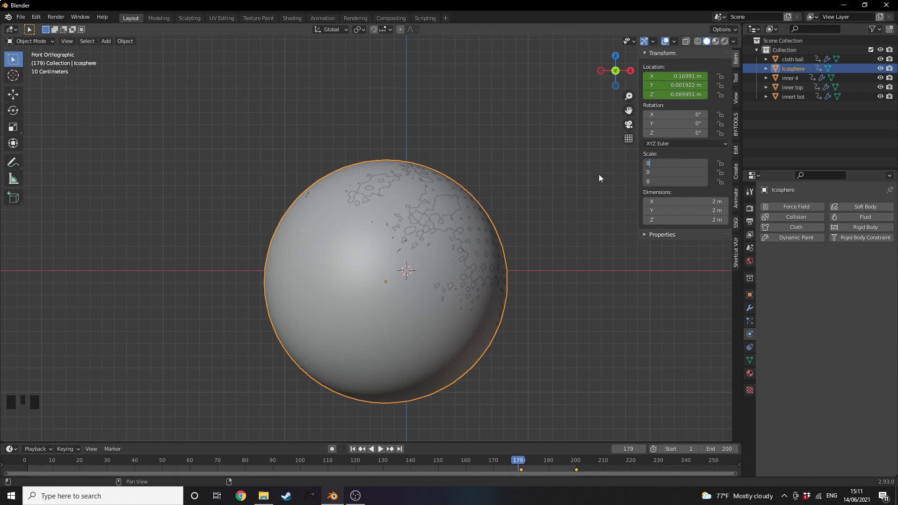
pyautogui.press('Return')
pyautogui.rightClick(654, 164)
pyautogui.click(654, 173)
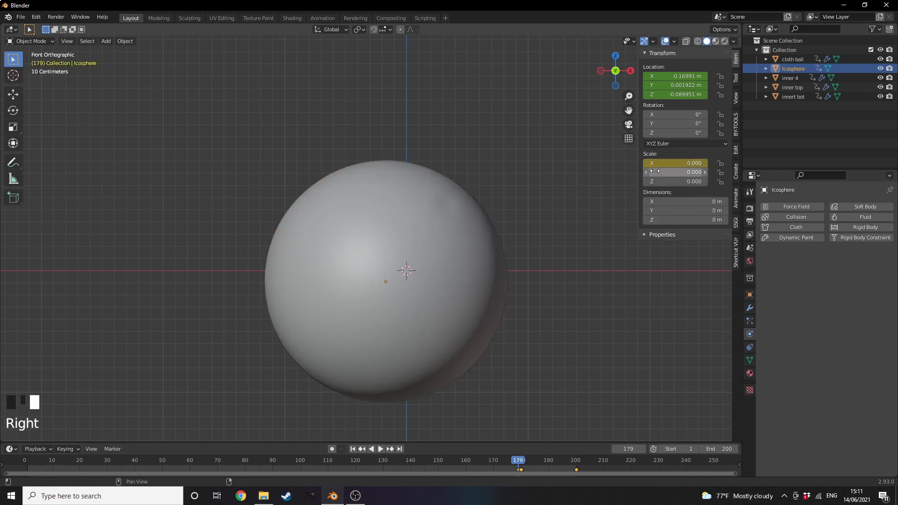
pyautogui.rightClick(655, 172)
pyautogui.click(655, 162)
# Step: Set the icosphere's scale to 1 on all axes at frame 180 and keyframe it
pyautogui.press('Right')
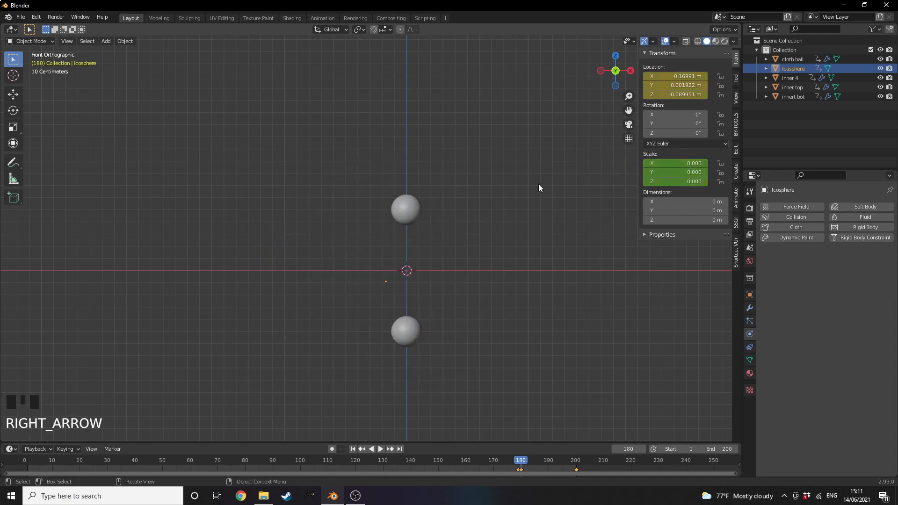
pyautogui.click(674, 164)
pyautogui.moveTo(674, 163); pyautogui.dragTo(674, 181)
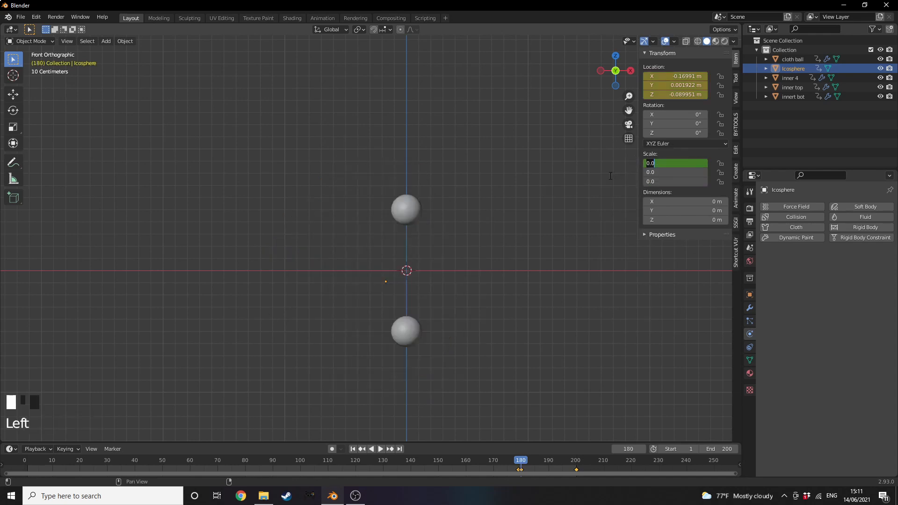
pyautogui.write('1')
pyautogui.press('Return')
pyautogui.rightClick(668, 164)
pyautogui.click(668, 170)
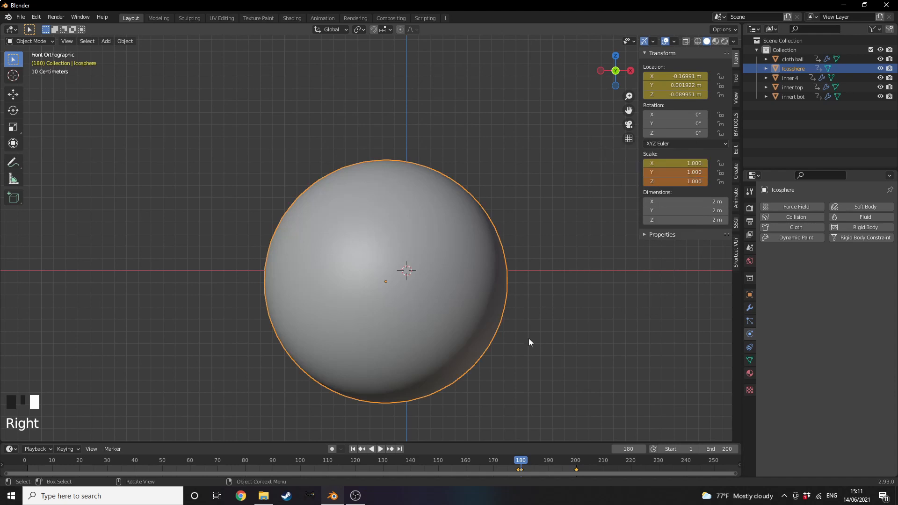
pyautogui.rightClick(673, 172)
pyautogui.click(622, 162)
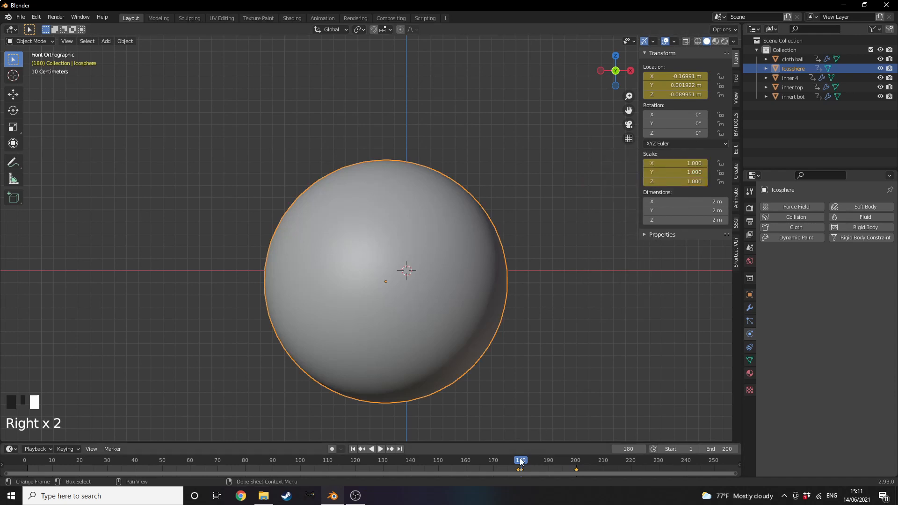
# Step: Play the animation through the swap between cloth ball and icosphere and on into the start of the loop to check the transition
pyautogui.press('Left')
pyautogui.press('Left')
pyautogui.press('Left')
pyautogui.press('Left')
pyautogui.press('Left')
pyautogui.press('Left')
pyautogui.press('Left')
pyautogui.press('Left')
pyautogui.press('Left')
pyautogui.press('Left')
pyautogui.press('Left')
pyautogui.press('Left')
pyautogui.press('Left')
pyautogui.press('space')
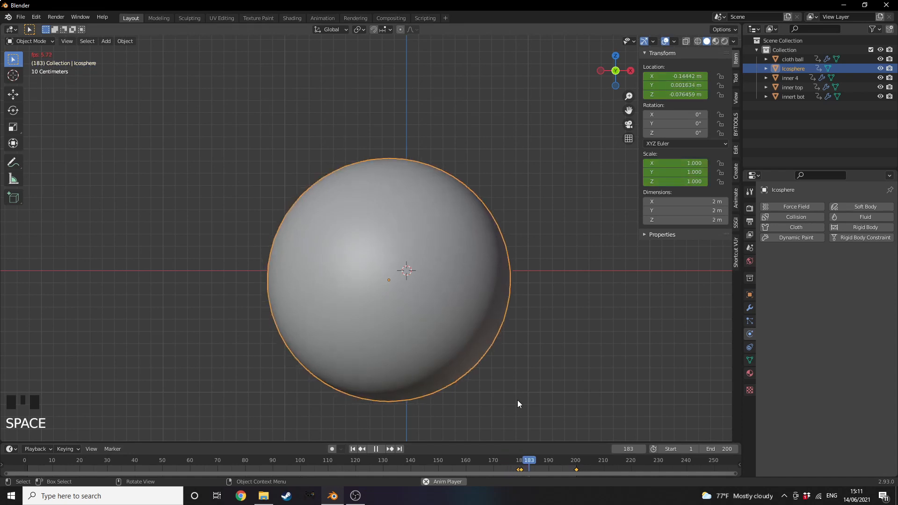
pyautogui.click(602, 323)
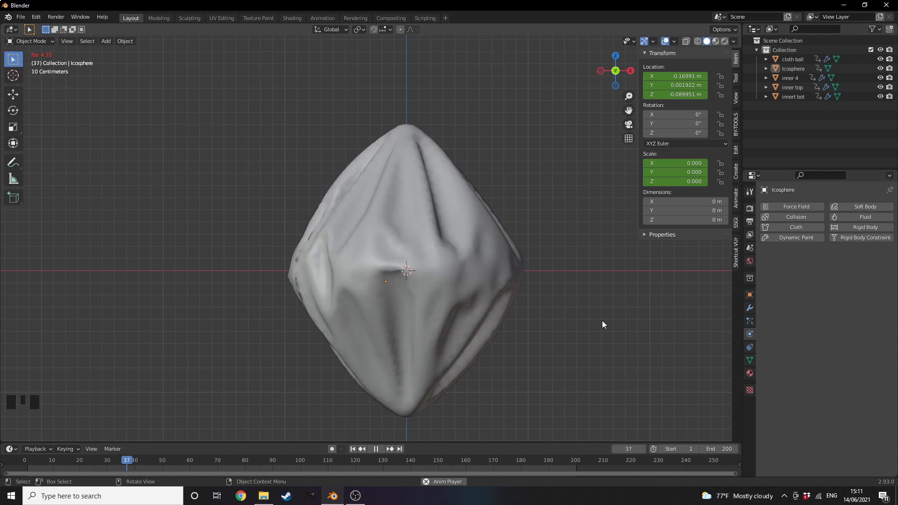
pyautogui.press('space')
# Step: Add a second Subdivision Surface modifier to the cloth ball below Cloth and set its render level to 1
pyautogui.moveTo(378, 265); pyautogui.dragTo(396, 261, button='middle')
pyautogui.scroll(5, 290, 290)
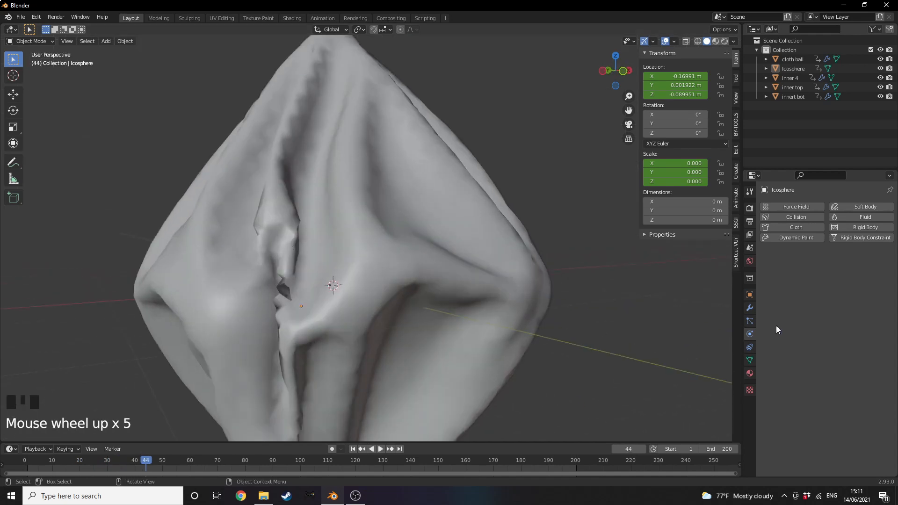
pyautogui.click(749, 308)
pyautogui.click(394, 305)
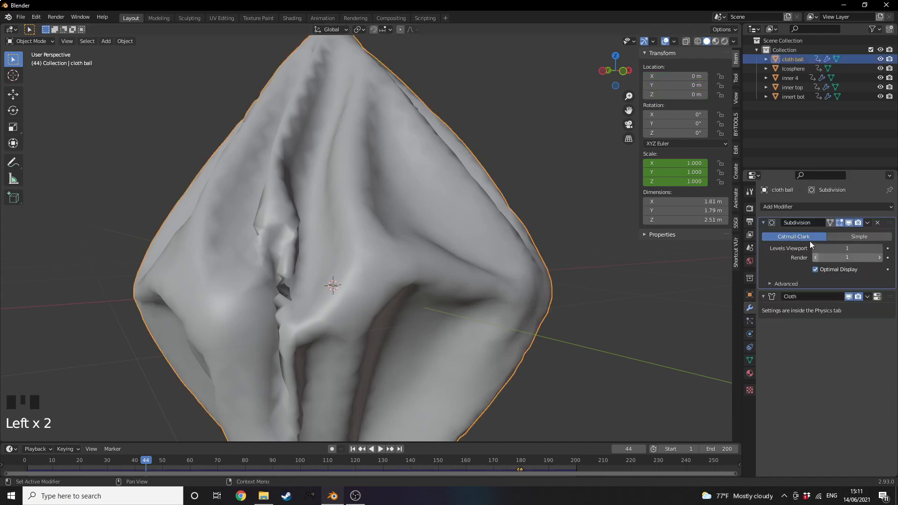
pyautogui.click(795, 207)
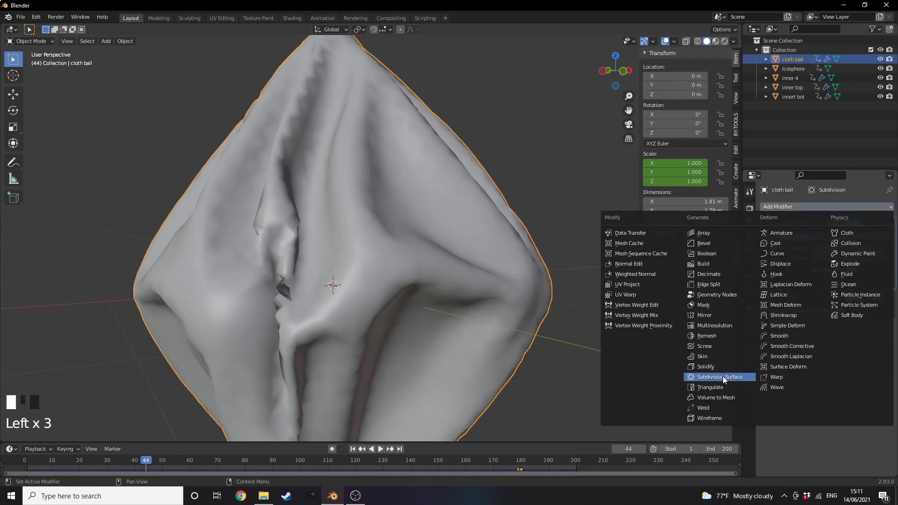
pyautogui.scroll(-2, 487, 314)
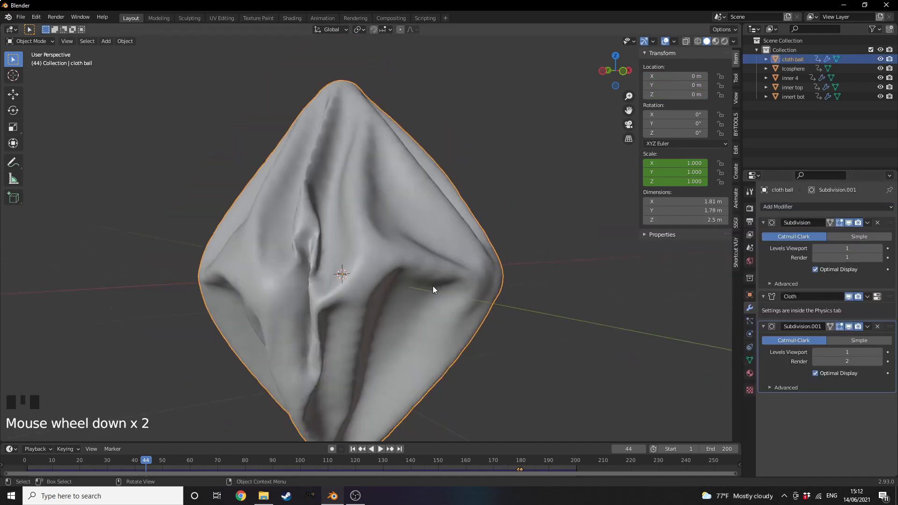
pyautogui.moveTo(435, 286); pyautogui.dragTo(482, 264, button='middle')
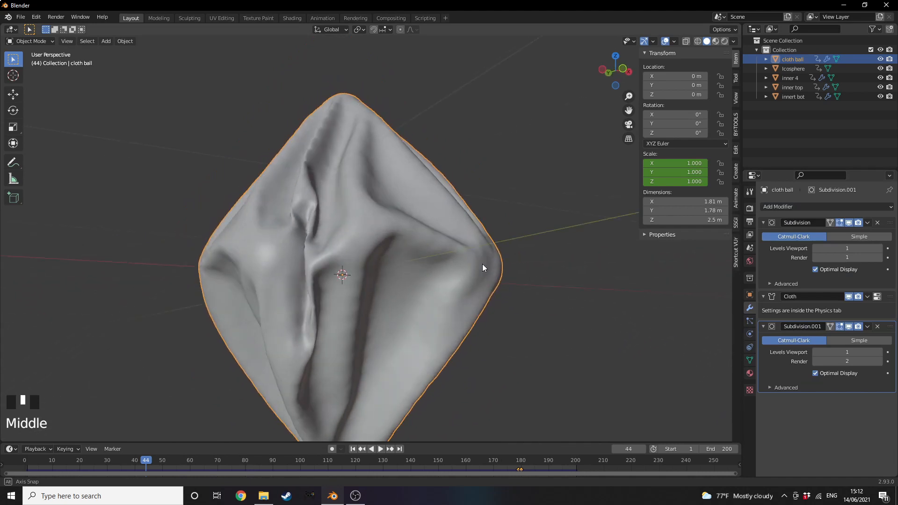
pyautogui.click(816, 361)
# Step: Remove the Subdivision Surface modifier below Cloth from the cloth ball
pyautogui.moveTo(720, 343); pyautogui.dragTo(587, 305, button='middle')
pyautogui.click(877, 326)
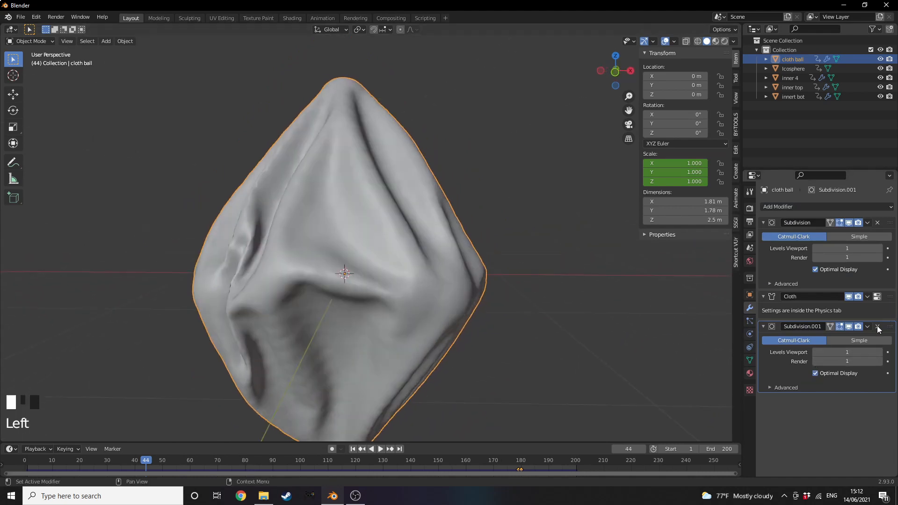
pyautogui.scroll(-2, 449, 273)
pyautogui.scroll(1, 486, 270)
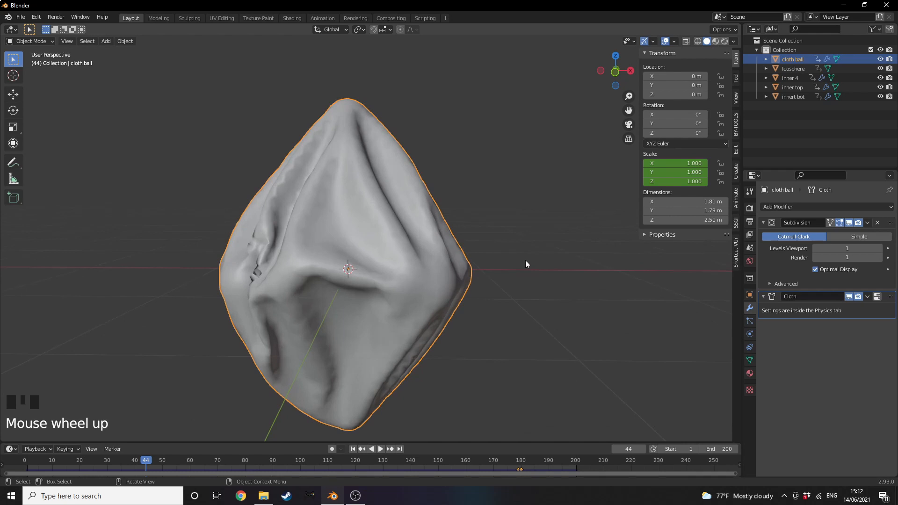
pyautogui.scroll(3, 510, 271)
pyautogui.scroll(-4, 510, 272)
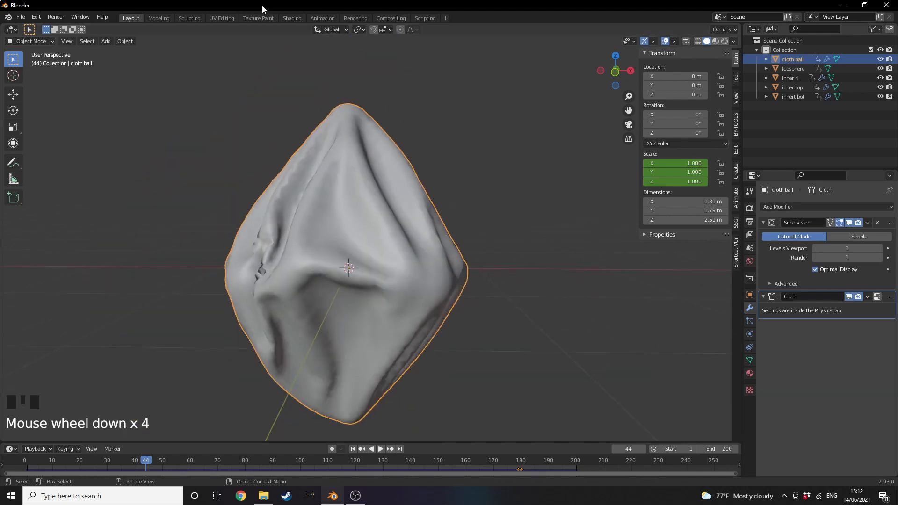
pyautogui.click(287, 18)
pyautogui.scroll(6, 430, 151)
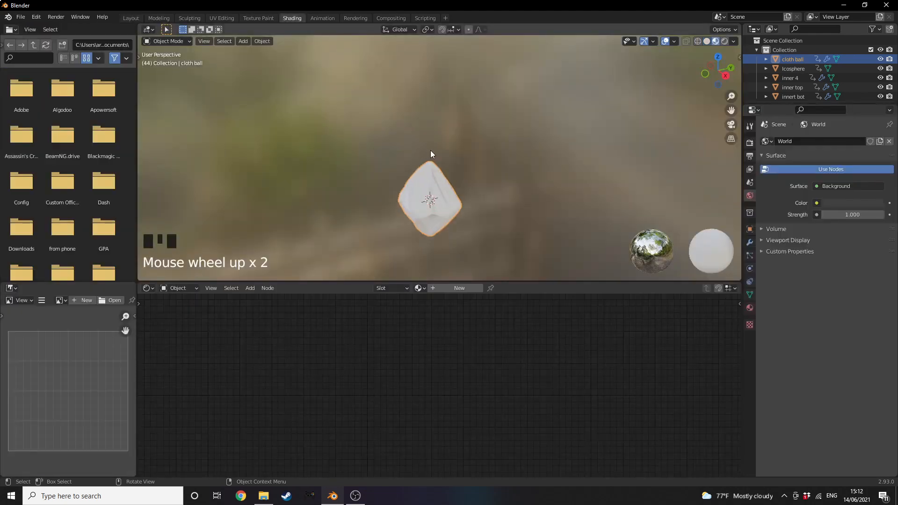
pyautogui.click(130, 18)
# Step: Add a plane at the origin and rotate it 90° about the X axis
pyautogui.scroll(-3, 405, 120)
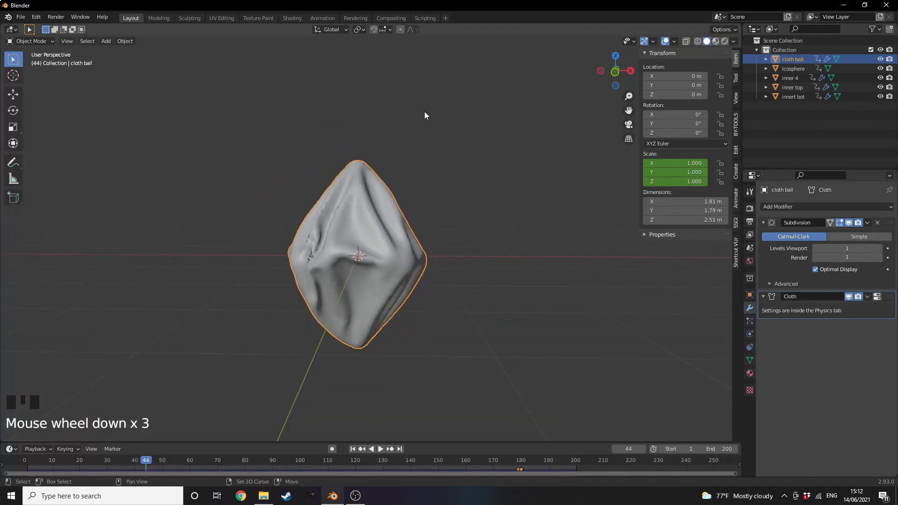
pyautogui.hotkey('shift', 'a')
pyautogui.click(447, 131)
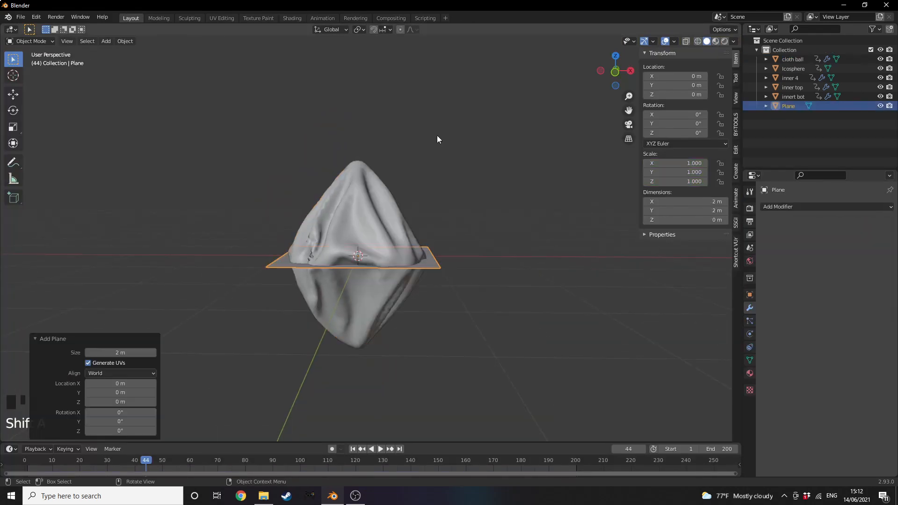
pyautogui.press('r')
pyautogui.press('x')
pyautogui.press('9')
pyautogui.press('0')
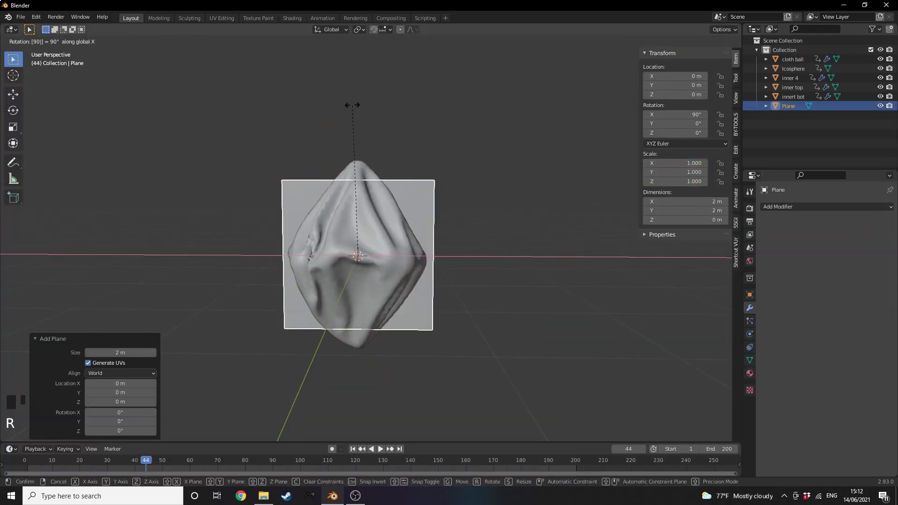
pyautogui.click(352, 105)
pyautogui.press('KP_7')
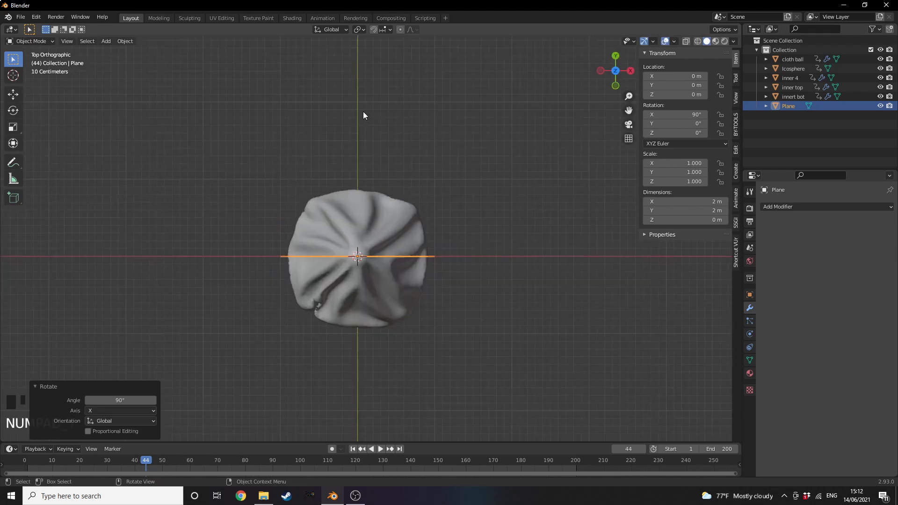
pyautogui.press('g')
pyautogui.press('y')
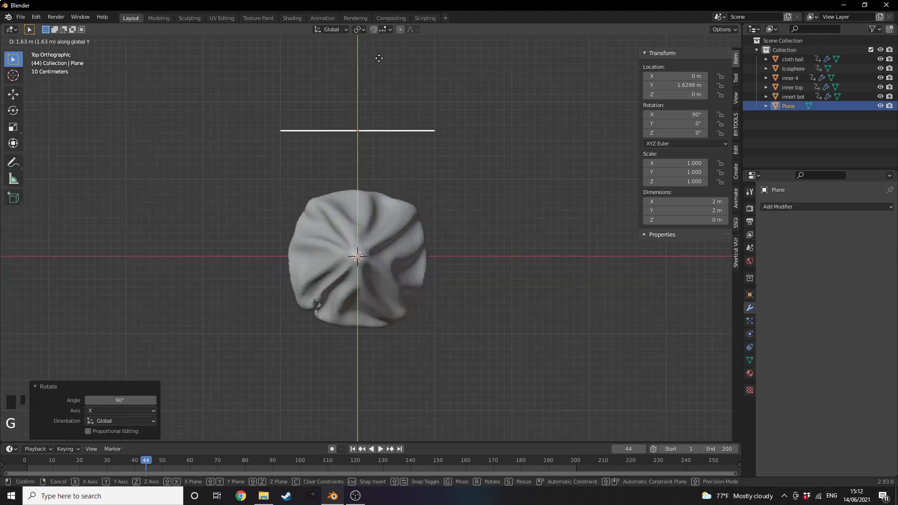
pyautogui.rightClick(373, 147)
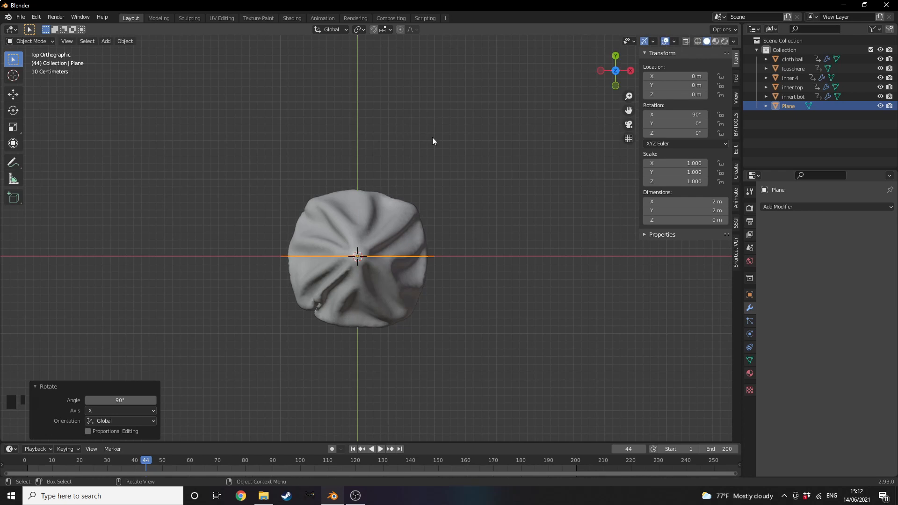
# Step: Move the plane 2 m along the Y axis, behind the cloth ball
pyautogui.press('g')
pyautogui.press('y')
pyautogui.press('Return')
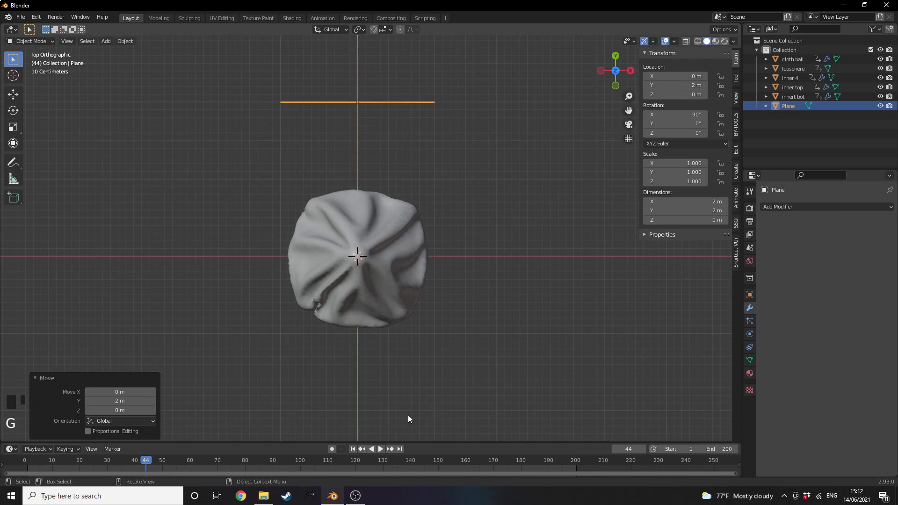
# Step: Scale the plane up uniformly to about 3.38, about 6.8 m square, as a backdrop for the cloth ball
pyautogui.press('s')
pyautogui.click(297, 341)
pyautogui.press('KP_1')
pyautogui.rightClick(321, 346)
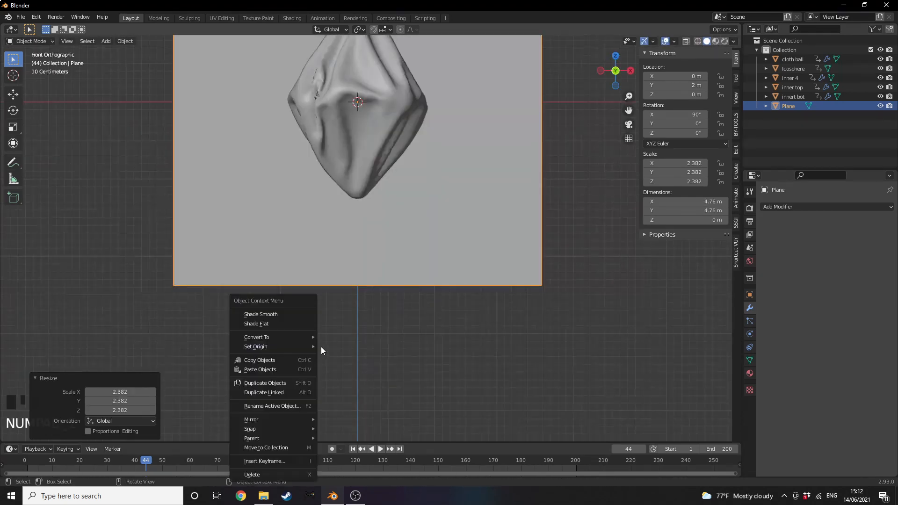
pyautogui.click(558, 277)
pyautogui.scroll(-2, 470, 211)
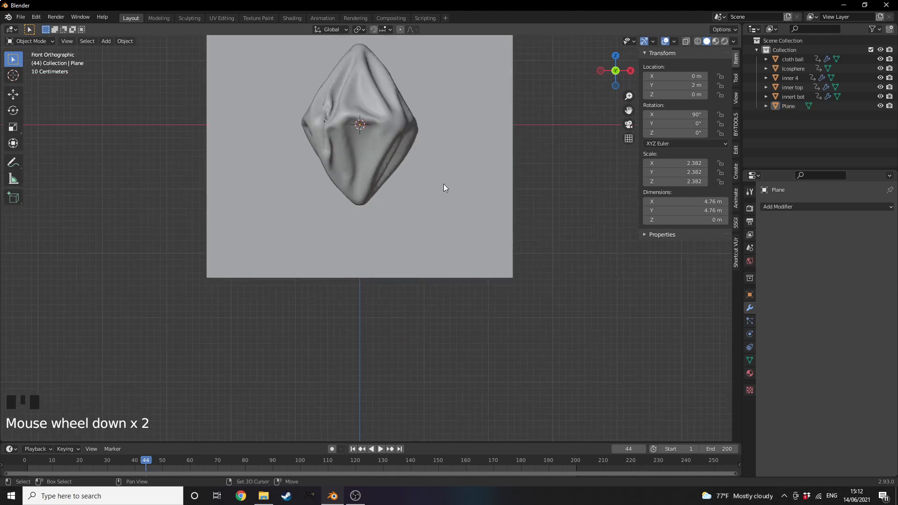
pyautogui.keyDown('shift'); pyautogui.moveTo(444, 187); pyautogui.dragTo(484, 286, button='middle'); pyautogui.keyUp('shift')
pyautogui.click(514, 272)
pyautogui.press('s')
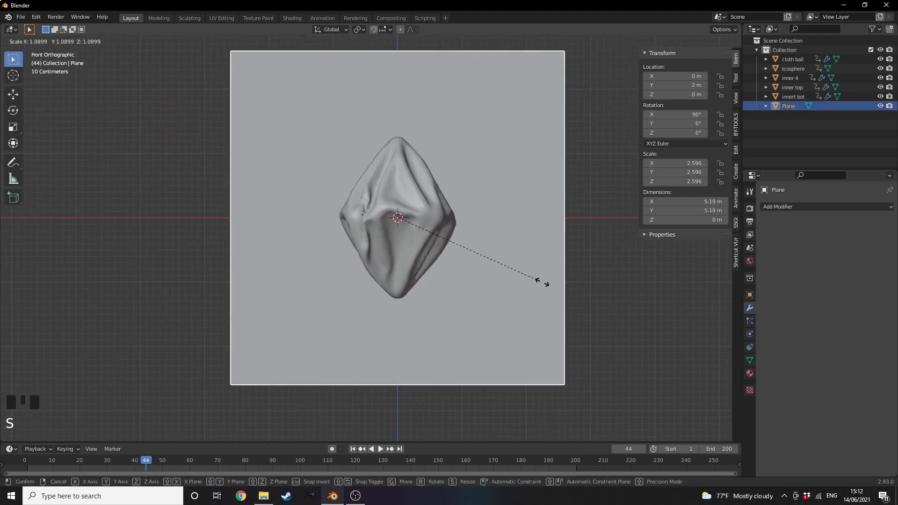
pyautogui.click(567, 292)
pyautogui.scroll(-8, 517, 285)
pyautogui.scroll(8, 517, 284)
pyautogui.moveTo(517, 283); pyautogui.dragTo(515, 283, button='middle')
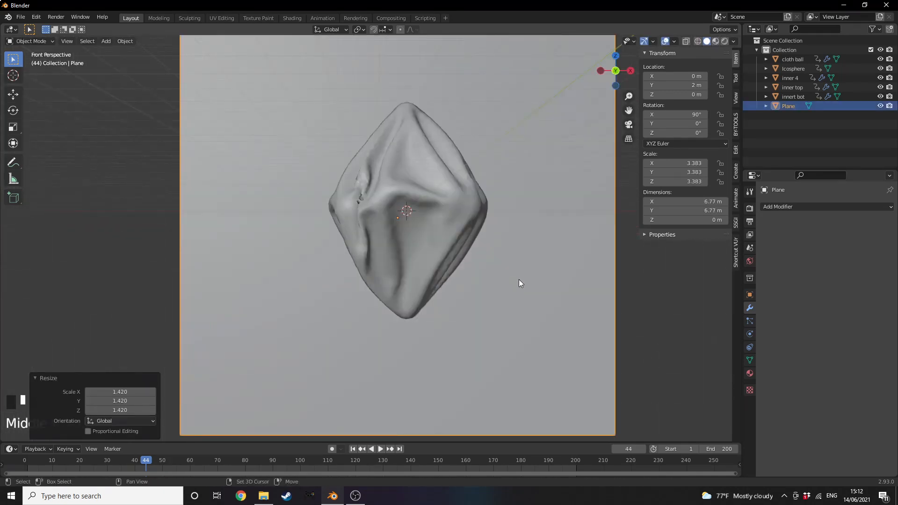
# Step: Add a camera and align it to the current front perspective view
pyautogui.hotkey('shift', 'a')
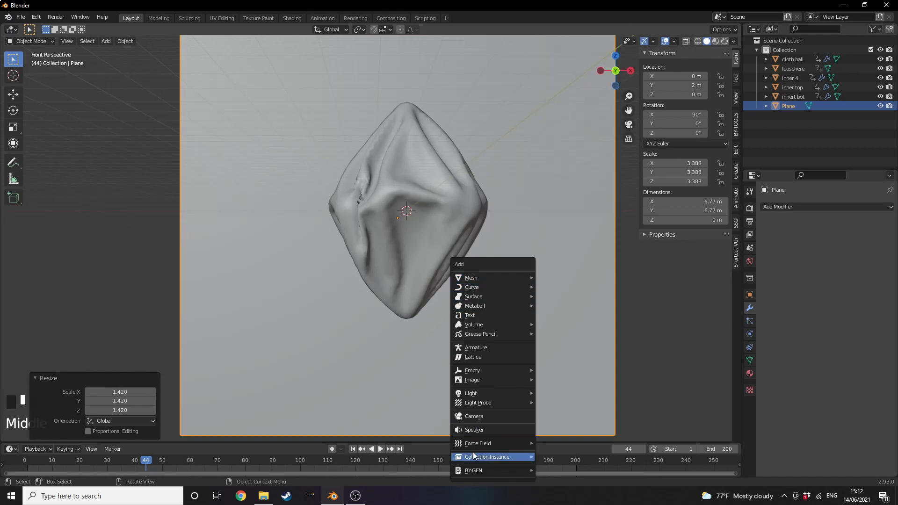
pyautogui.click(477, 417)
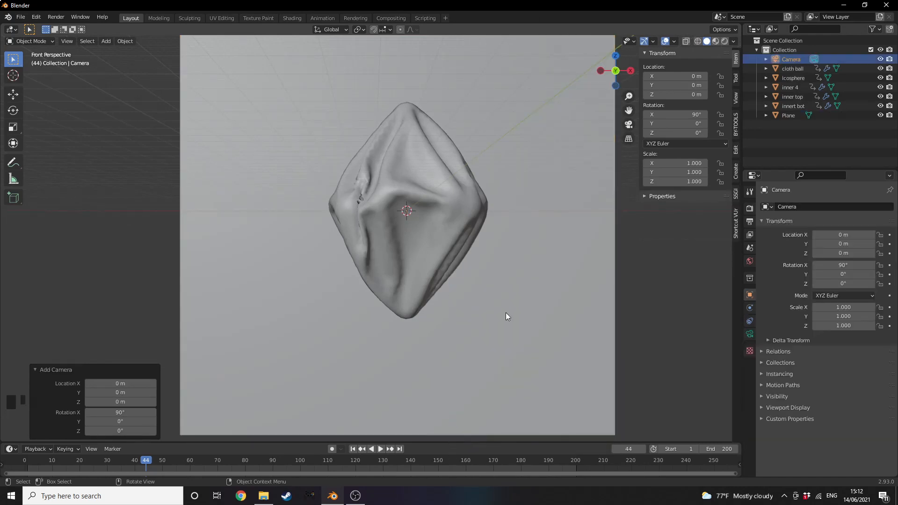
pyautogui.press('ctrl+alt+KP_0')
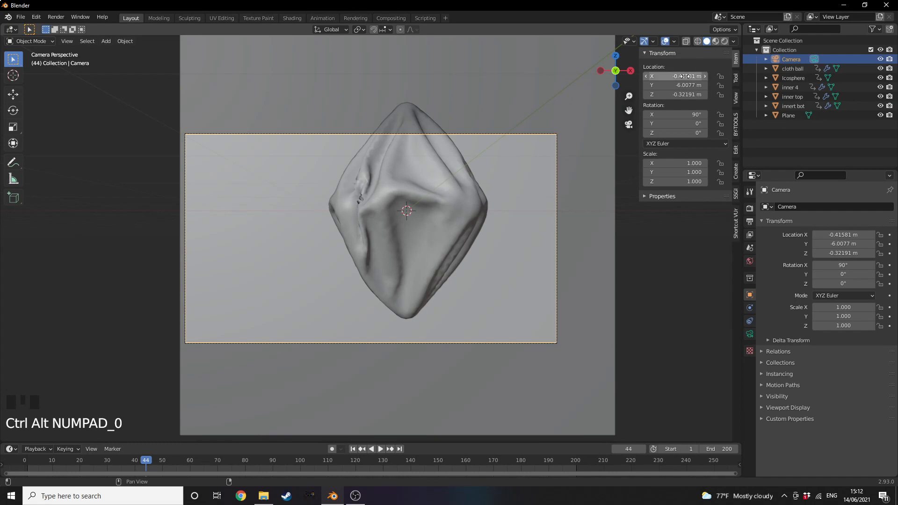
# Step: Set the camera's X, Y and Z location to 0 m
pyautogui.moveTo(685, 76); pyautogui.dragTo(686, 94)
pyautogui.write('0')
pyautogui.click(566, 95)
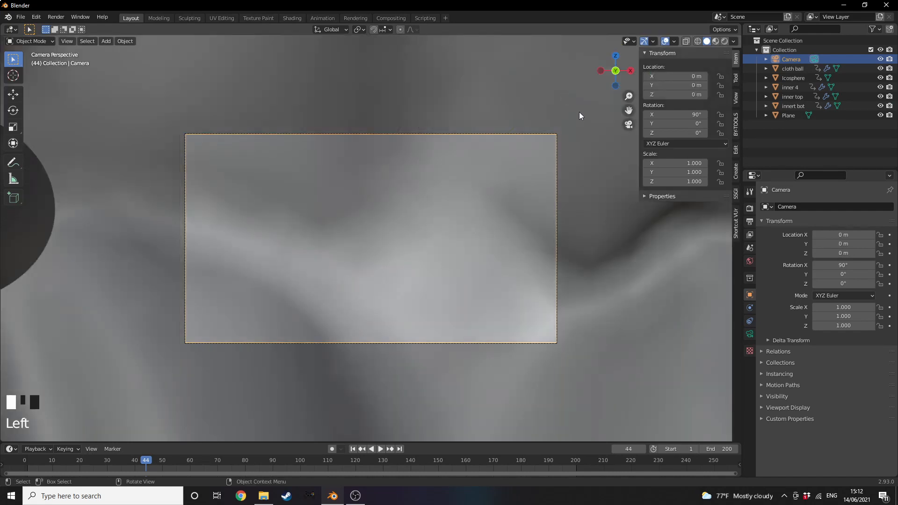
# Step: Move the camera back about 7.01 m along its local Z axis so the cloth ball fits inside the frame
pyautogui.press('g')
pyautogui.press('z')
pyautogui.press('z')
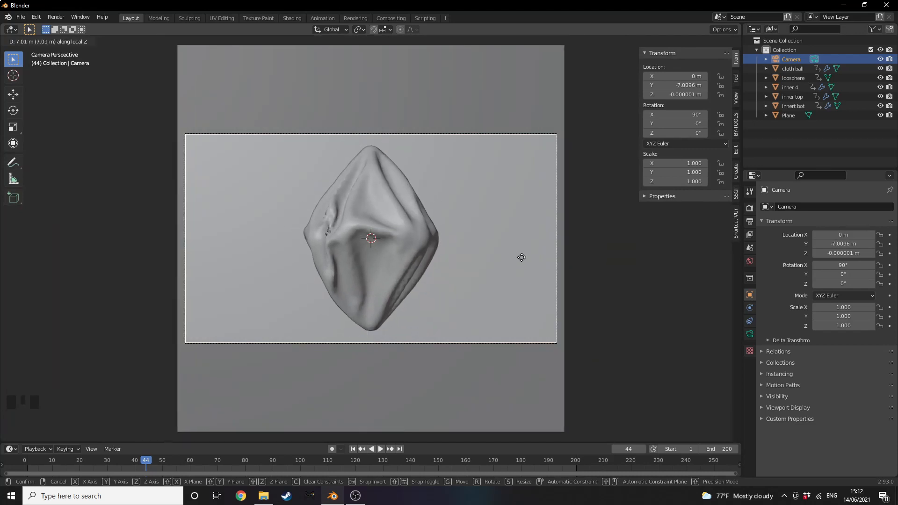
pyautogui.click(521, 257)
pyautogui.scroll(1, 493, 245)
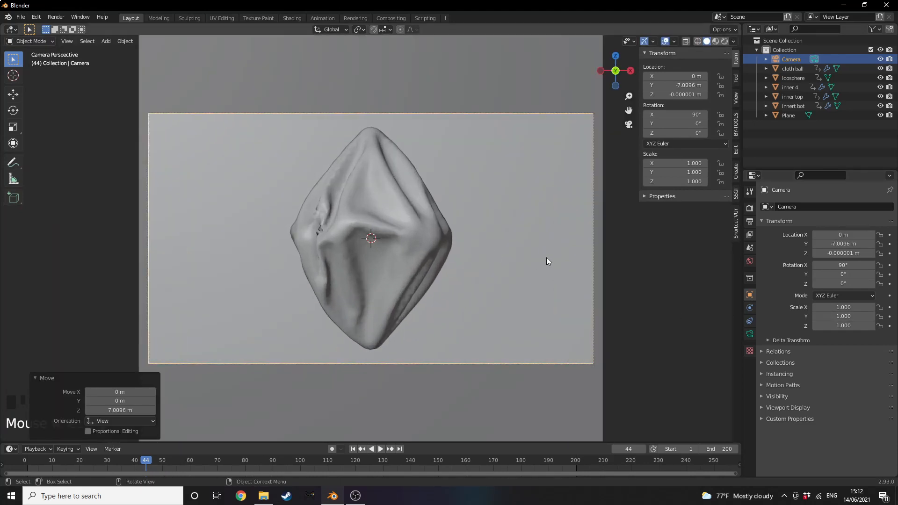
# Step: Add an area light at the world origin
pyautogui.hotkey('shift', 'a')
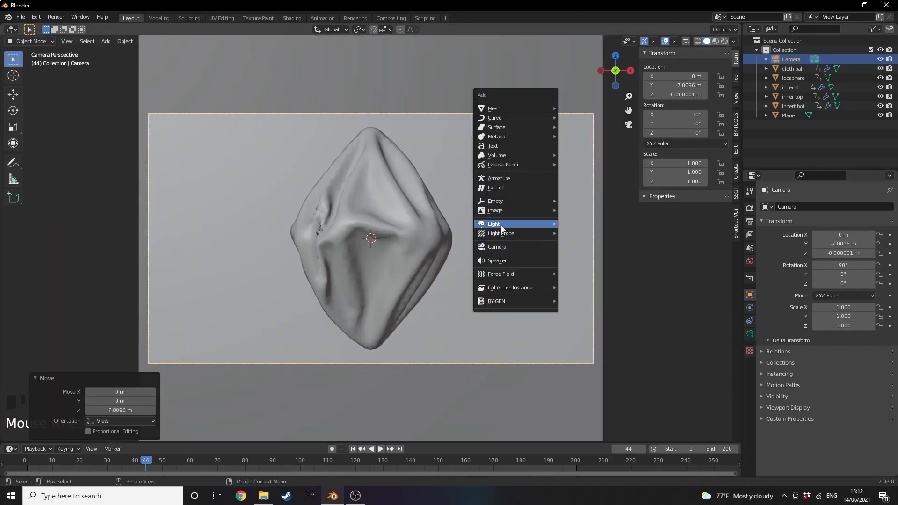
pyautogui.moveTo(500, 225)
pyautogui.click(583, 257)
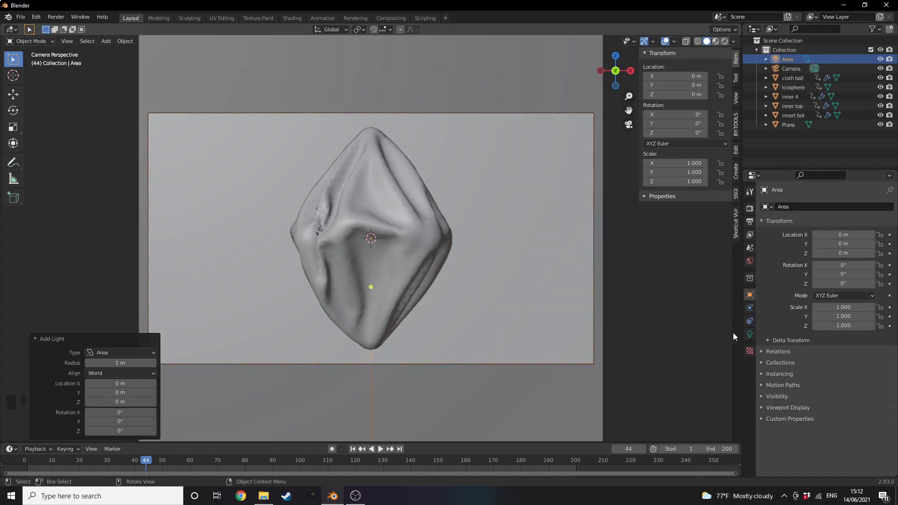
# Step: Enable contact shadows on the area light and set its power to 150 W
pyautogui.click(750, 333)
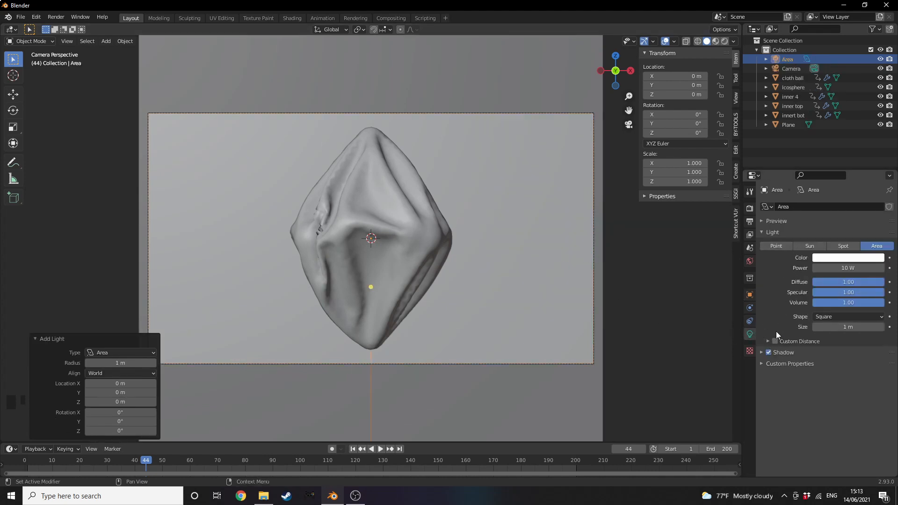
pyautogui.click(768, 353)
pyautogui.click(781, 392)
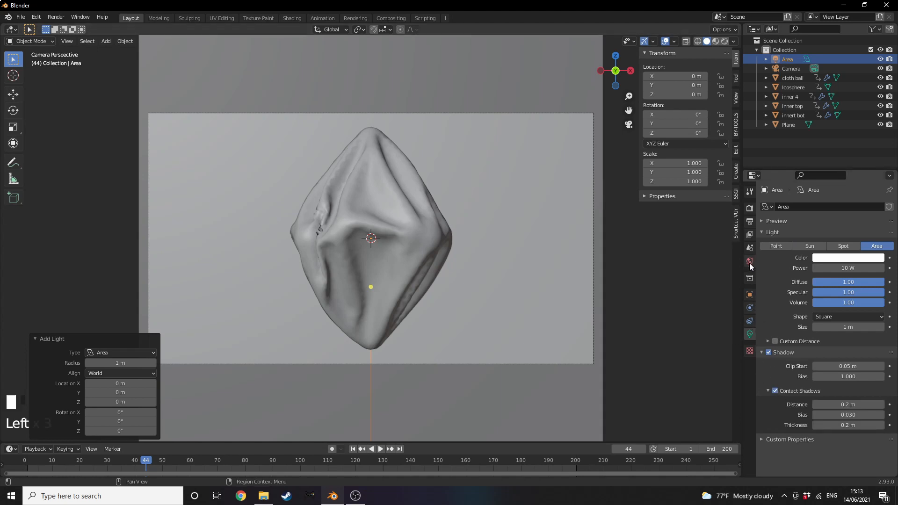
pyautogui.click(750, 321)
pyautogui.click(750, 334)
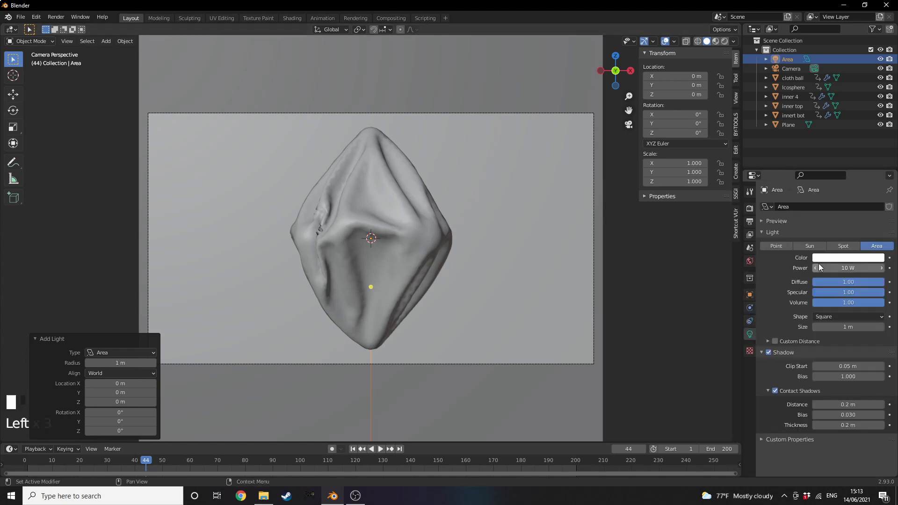
pyautogui.click(829, 268)
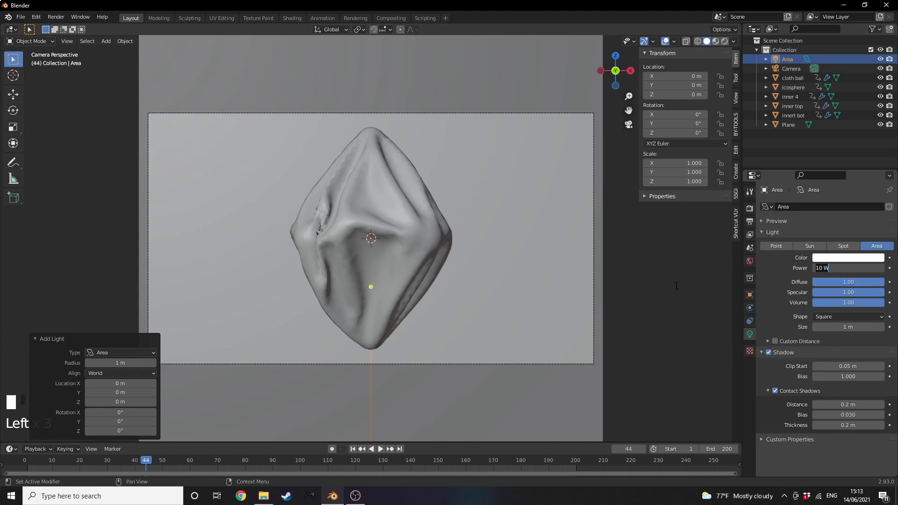
pyautogui.write('150')
pyautogui.press('Return')
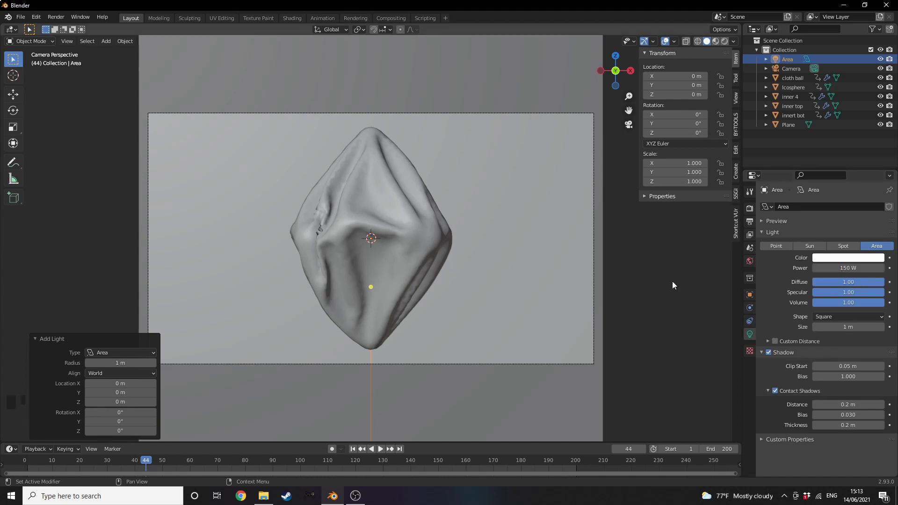
# Step: Scale the area light up uniformly to about 2.3 and change its shape to Disk
pyautogui.press('s')
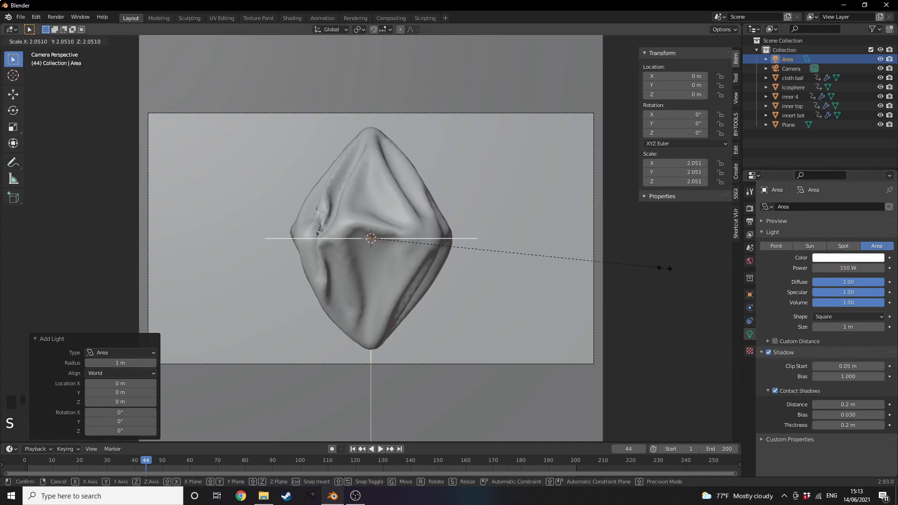
pyautogui.click(702, 259)
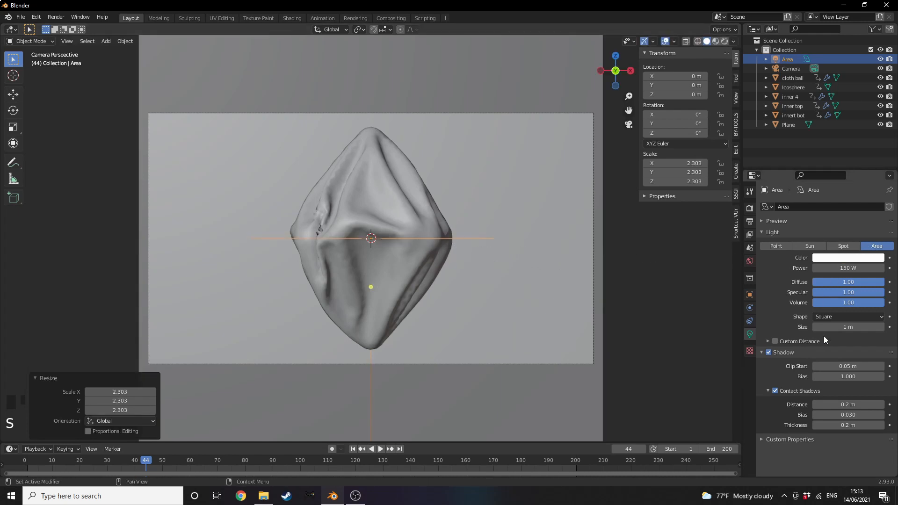
pyautogui.click(833, 318)
pyautogui.click(823, 349)
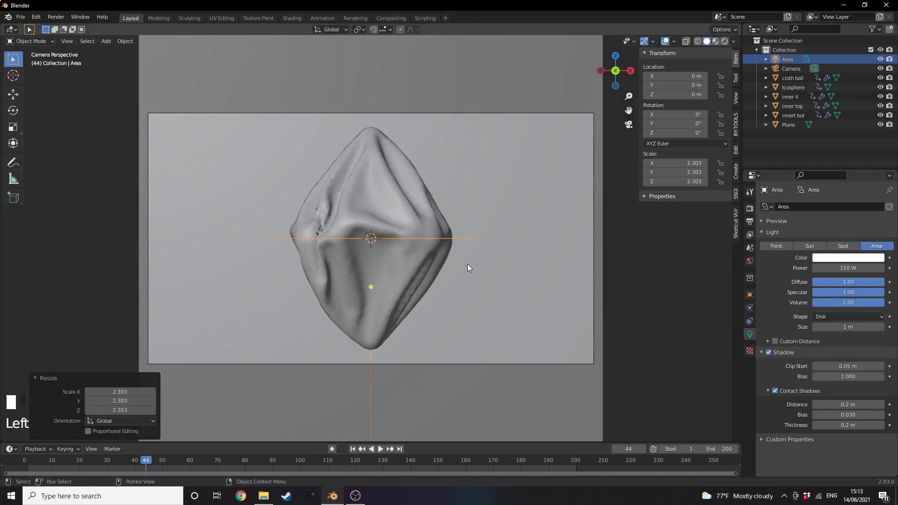
# Step: Switch to rendered shading and raise the area light above the cloth ball to a height of about 3.6 m
pyautogui.press('z')
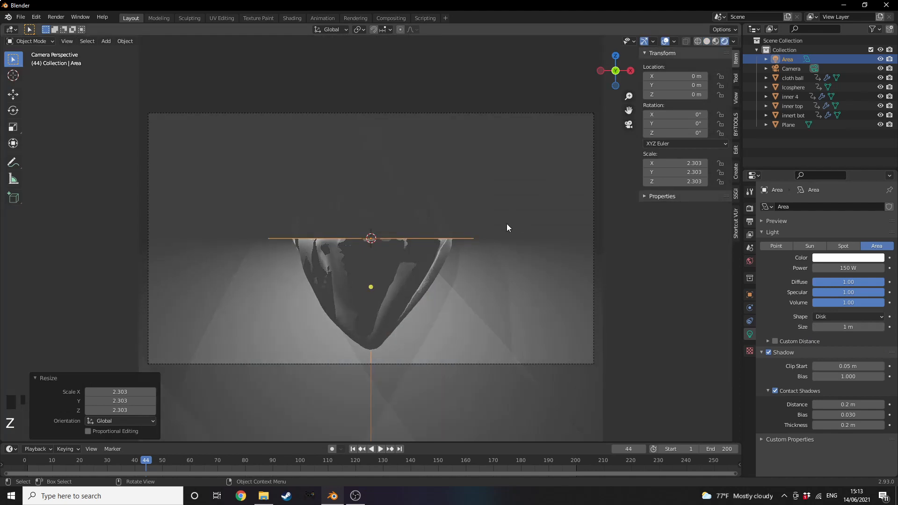
pyautogui.press('g')
pyautogui.press('z')
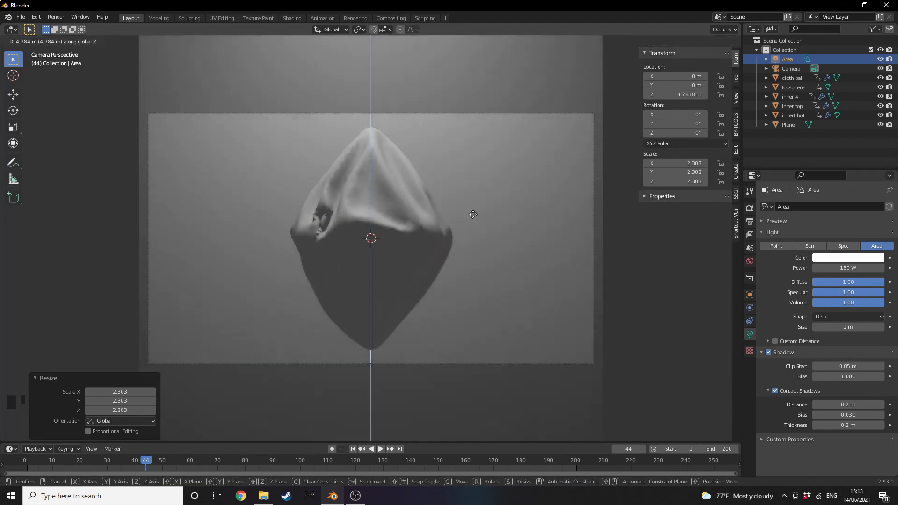
pyautogui.click(464, 116)
pyautogui.scroll(-6, 463, 114)
pyautogui.press('g')
pyautogui.press('z')
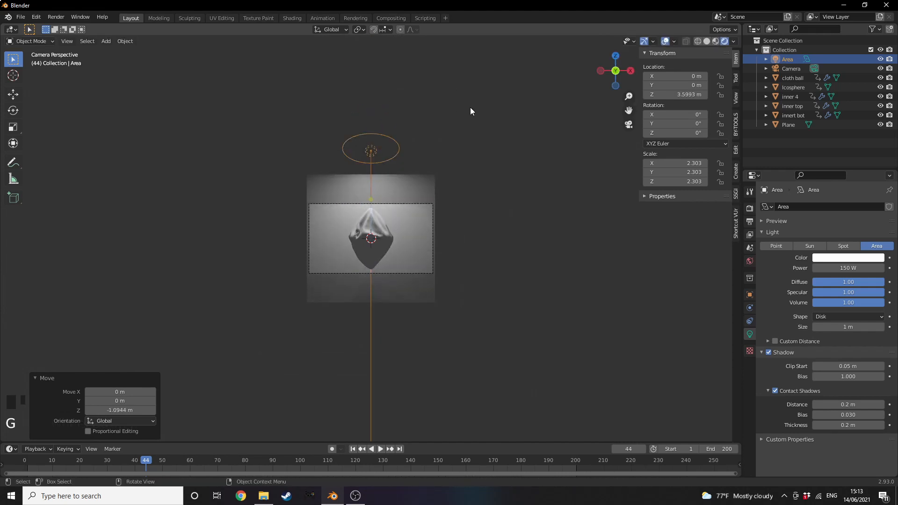
pyautogui.press('KP_1')
pyautogui.press('KP_0')
pyautogui.scroll(-3, 478, 119)
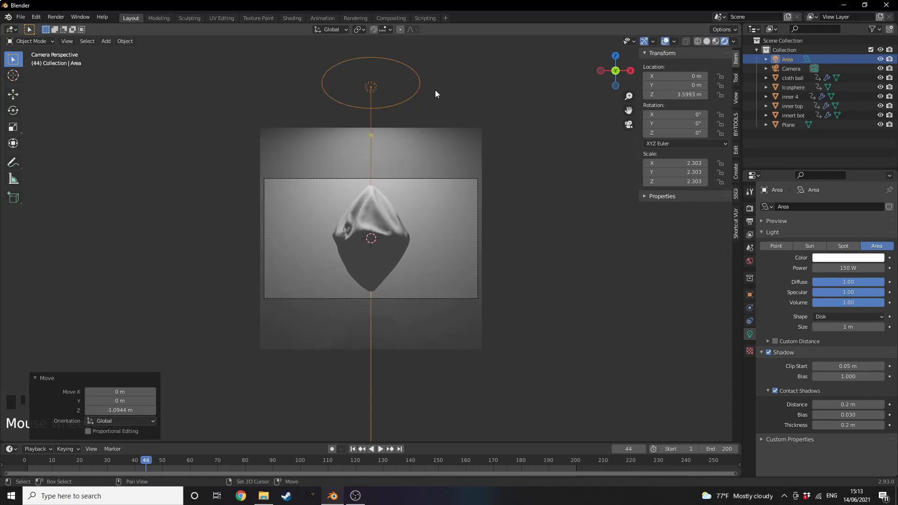
# Step: Duplicate the overhead light and place the copy beside the cloth ball at about X -3.56 m, Y -1.72 m, Z -0.09 m
pyautogui.hotkey('shift', 'd')
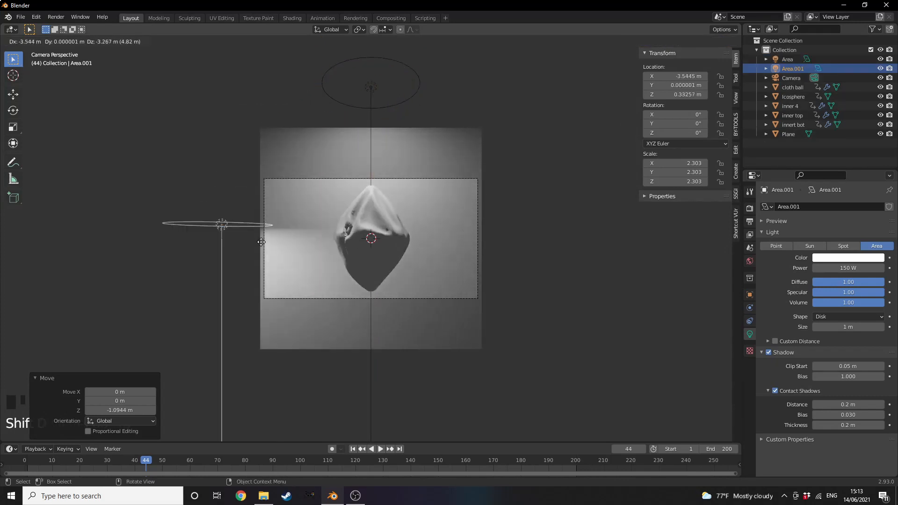
pyautogui.click(254, 245)
pyautogui.moveTo(254, 245); pyautogui.dragTo(346, 241, button='middle')
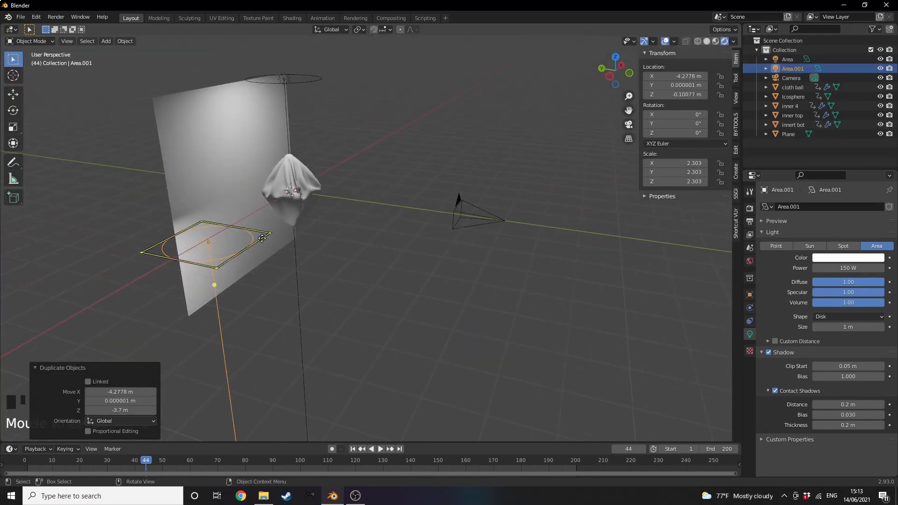
pyautogui.press('g')
pyautogui.click(333, 239)
# Step: Rotate the side light freely to aim at the cloth ball and scale it down by about 0.61
pyautogui.press('r')
pyautogui.press('r')
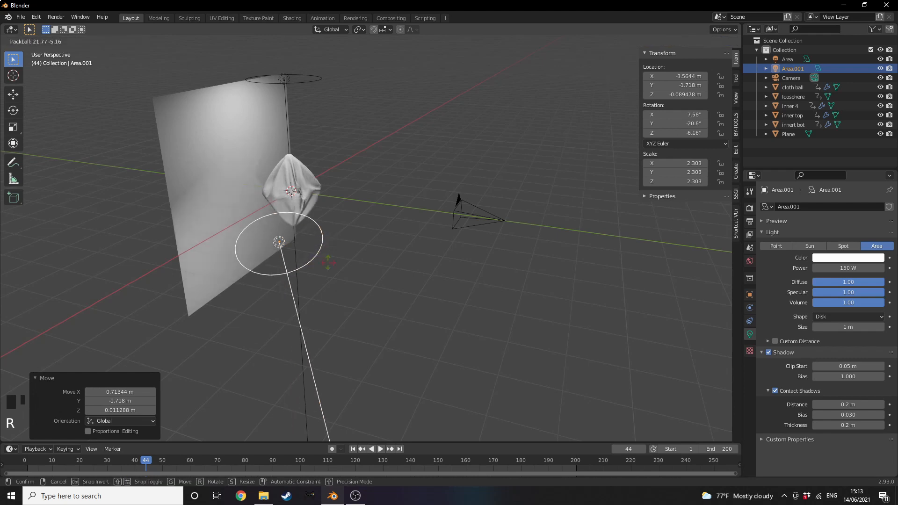
pyautogui.click(338, 306)
pyautogui.press('s')
pyautogui.click(389, 255)
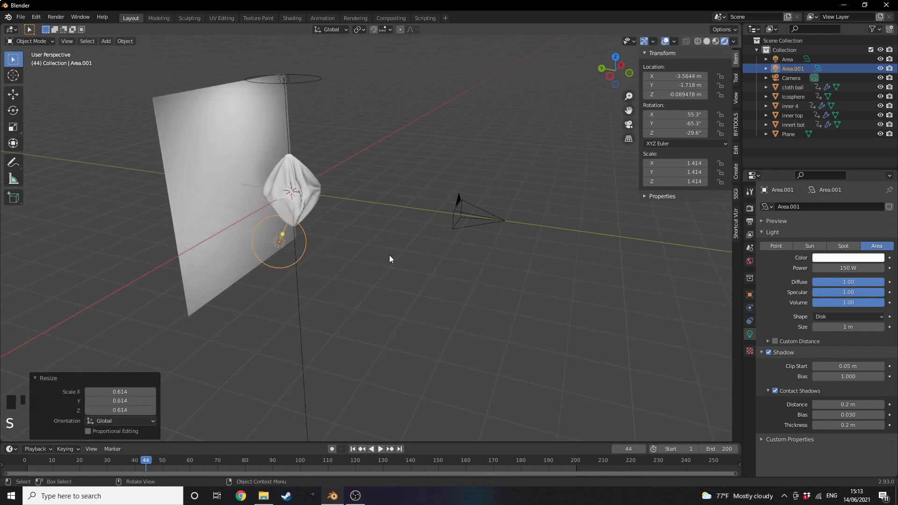
# Step: Move the side light about 2.2 m farther from the cloth ball along X and re-aim it at the ball
pyautogui.press('g')
pyautogui.rightClick(410, 255)
pyautogui.press('g')
pyautogui.press('x')
pyautogui.click(362, 281)
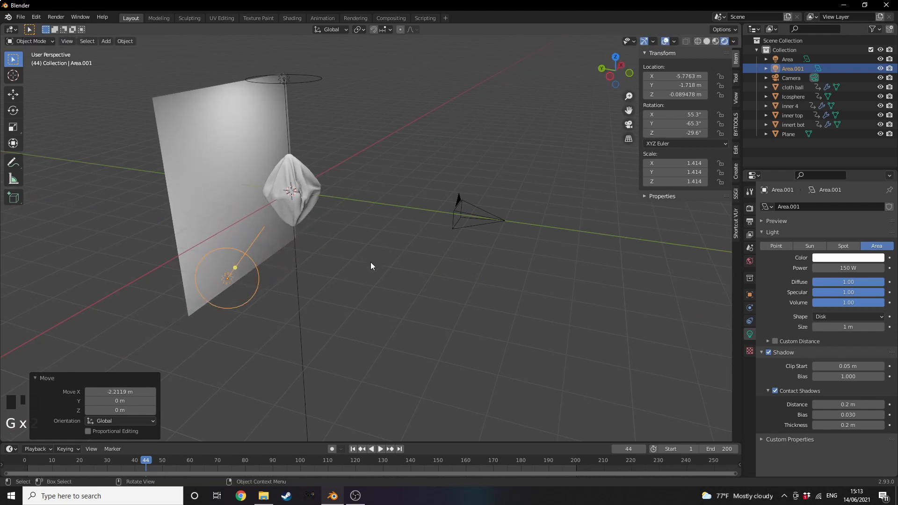
pyautogui.press('r')
pyautogui.press('r')
pyautogui.click(357, 268)
# Step: Duplicate the side light to the lower front of the cloth ball and rotate the copy freely towards the ball and backdrop
pyautogui.moveTo(357, 269); pyautogui.dragTo(362, 227, button='middle')
pyautogui.hotkey('shift', 'd')
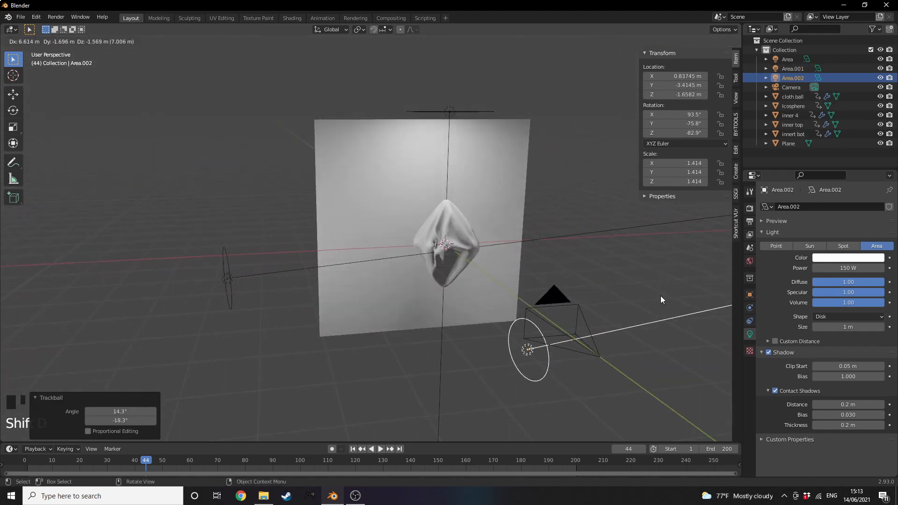
pyautogui.click(660, 296)
pyautogui.moveTo(661, 296); pyautogui.dragTo(524, 227, button='middle')
pyautogui.press('r')
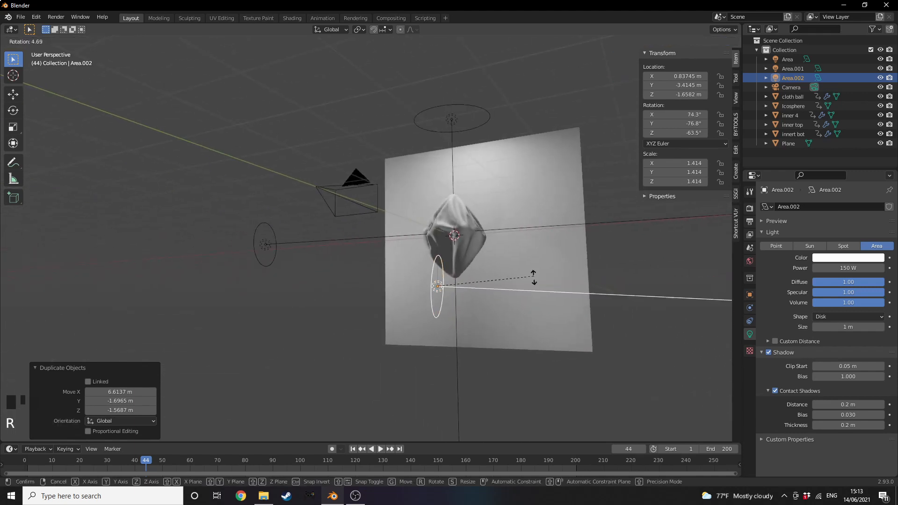
pyautogui.press('r')
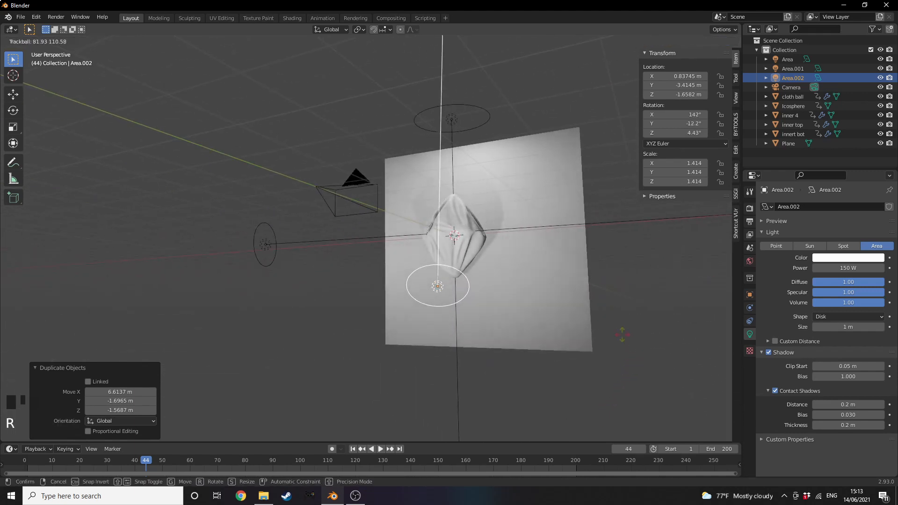
pyautogui.click(613, 321)
# Step: Move the lower front light to about X 2.27 m, Y -2.59 m, Z -1.70 m and tilt it towards the cloth ball
pyautogui.press('g')
pyautogui.click(671, 324)
pyautogui.moveTo(671, 323); pyautogui.dragTo(580, 323, button='middle')
pyautogui.press('r')
pyautogui.press('r')
pyautogui.click(594, 316)
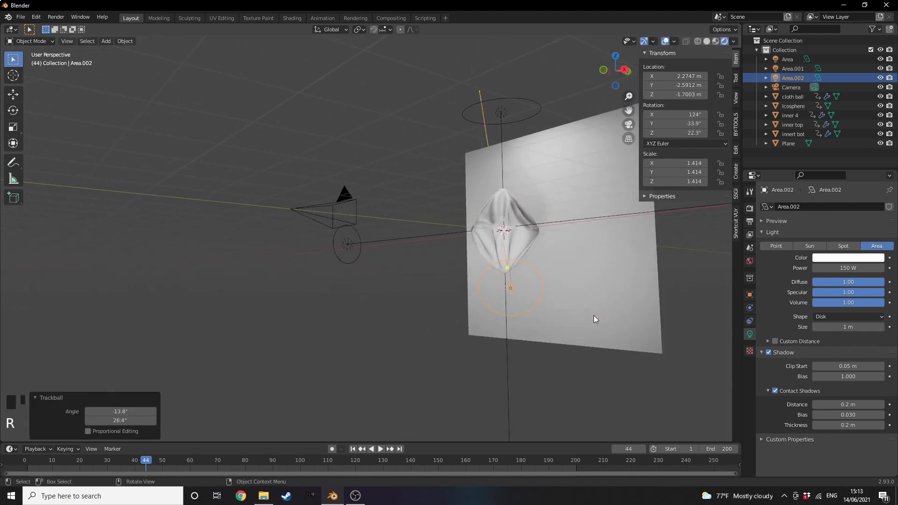
# Step: Shift the lower front light to about X 1.68 m, Y -3.40 m, Z -1.77 m and re-aim it at the cloth ball
pyautogui.press('g')
pyautogui.click(567, 297)
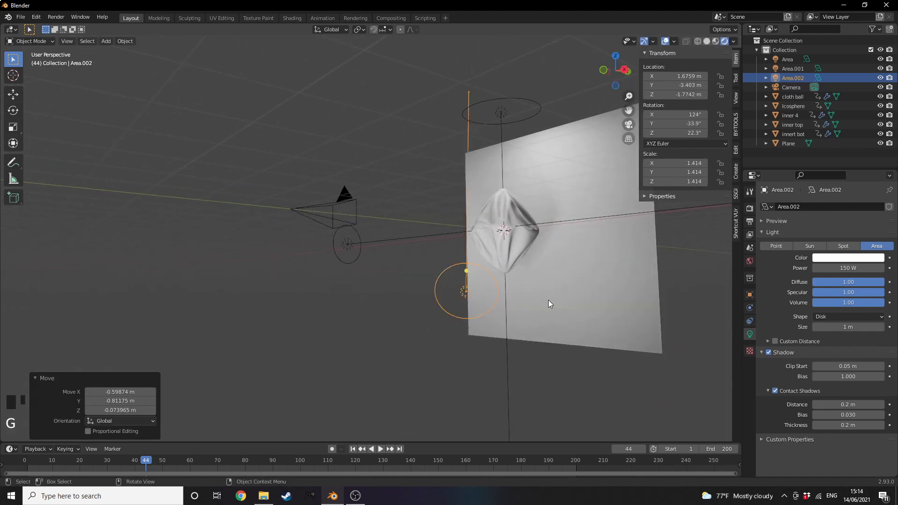
pyautogui.press('r')
pyautogui.press('r')
pyautogui.click(551, 228)
pyautogui.moveTo(551, 228); pyautogui.dragTo(556, 267, button='middle')
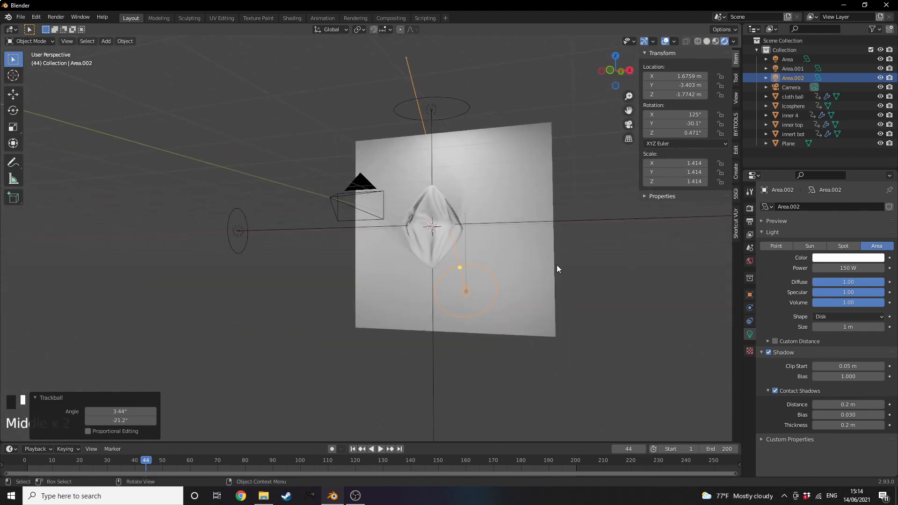
# Step: Duplicate the lower front light and place the copy between the cloth ball and backdrop, at about X 0.05 m, Y 1.57 m
pyautogui.click(536, 206)
pyautogui.moveTo(537, 210); pyautogui.dragTo(565, 234, button='middle')
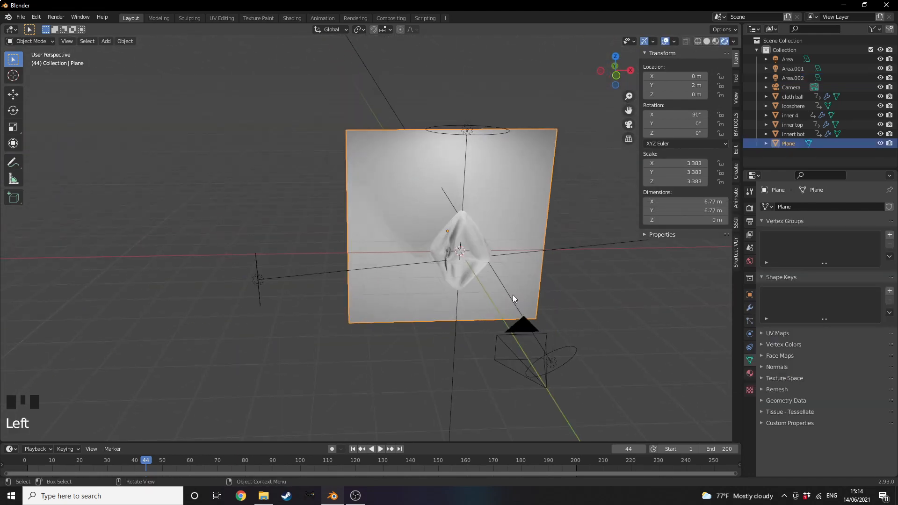
pyautogui.click(551, 358)
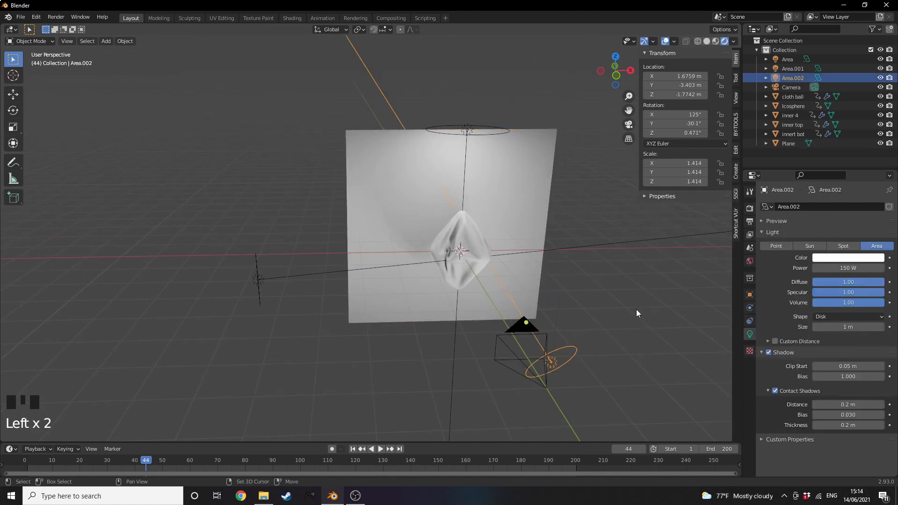
pyautogui.hotkey('shift', 'd')
pyautogui.click(551, 233)
pyautogui.press('KP_7')
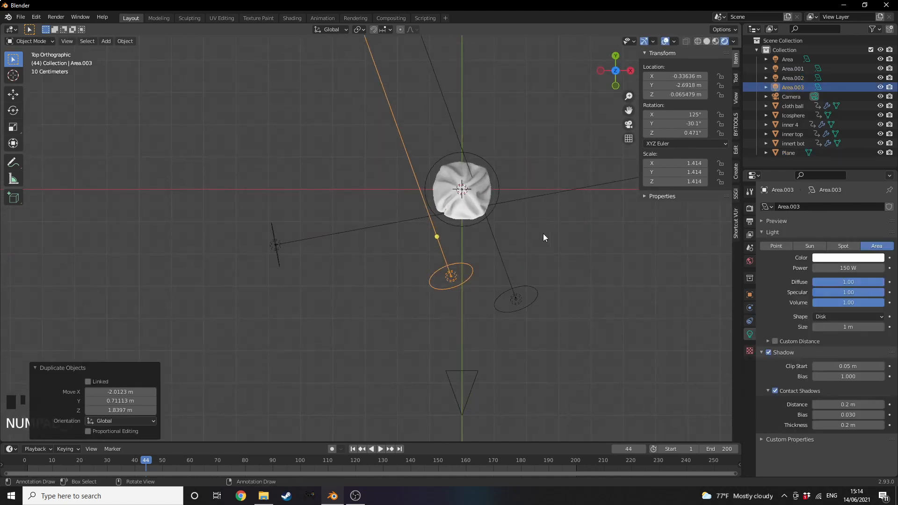
pyautogui.press('g')
pyautogui.click(522, 151)
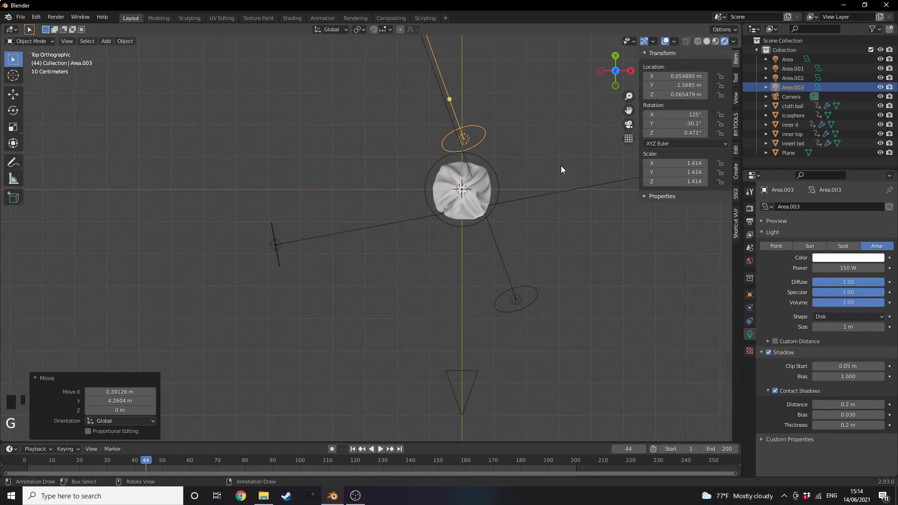
# Step: Rotate the rear light about 165° around Z and about 30° around X so it faces the back of the cloth ball
pyautogui.press('r')
pyautogui.click(390, 91)
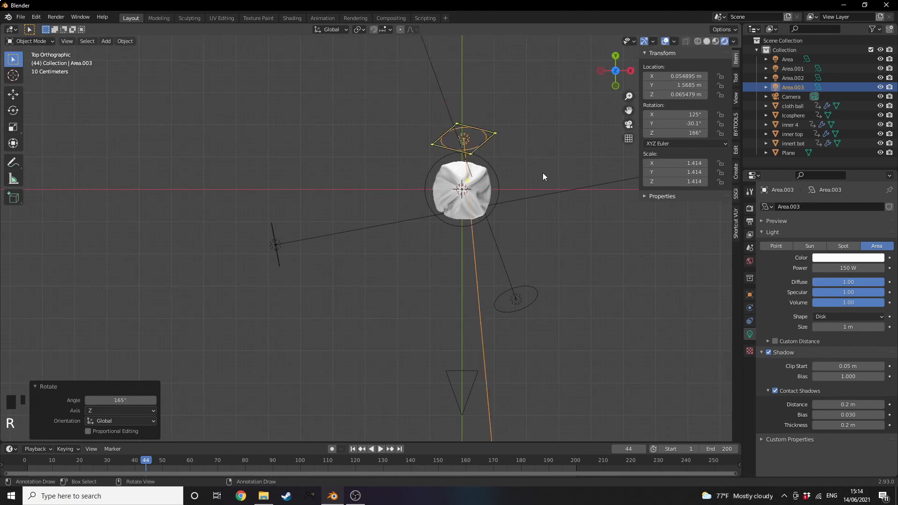
pyautogui.moveTo(541, 175); pyautogui.dragTo(431, 96, button='middle')
pyautogui.press('r')
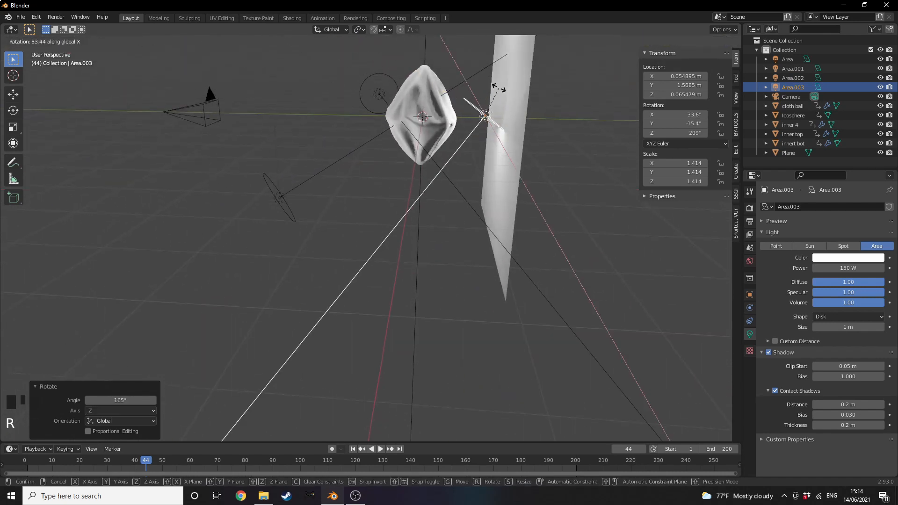
pyautogui.press('x')
pyautogui.click(554, 123)
pyautogui.moveTo(554, 121)
pyautogui.mouseDown(button='middle')
pyautogui.moveTo(639, 119)
pyautogui.moveTo(552, 116)
pyautogui.mouseUp(button='middle')
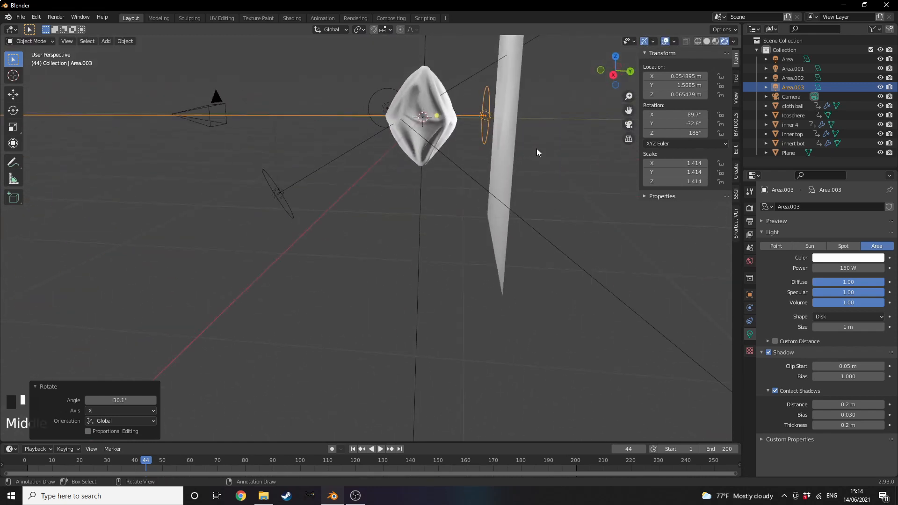
# Step: Scale the rear light up to about 3.11 and check the lighting through the camera at frame 67
pyautogui.press('s')
pyautogui.click(615, 153)
pyautogui.moveTo(466, 165); pyautogui.dragTo(535, 153, button='middle')
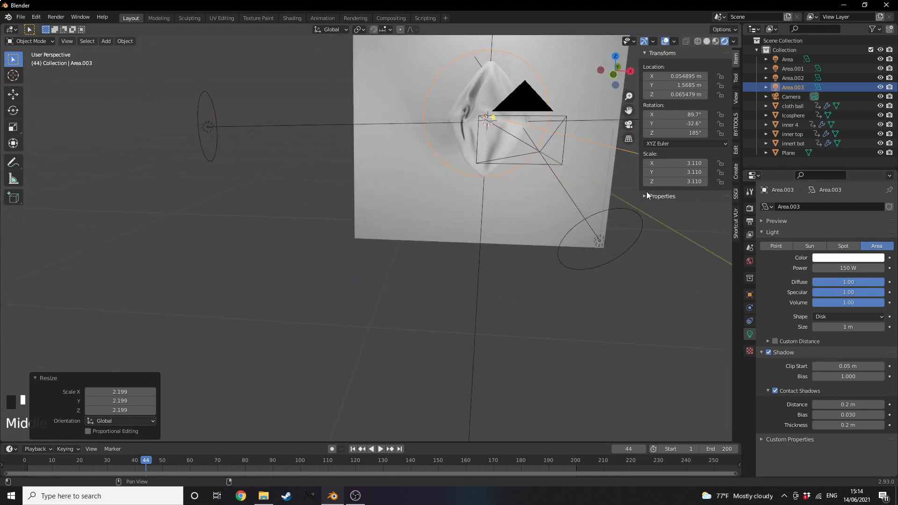
pyautogui.moveTo(647, 192); pyautogui.dragTo(528, 183, button='middle')
pyautogui.press('KP_0')
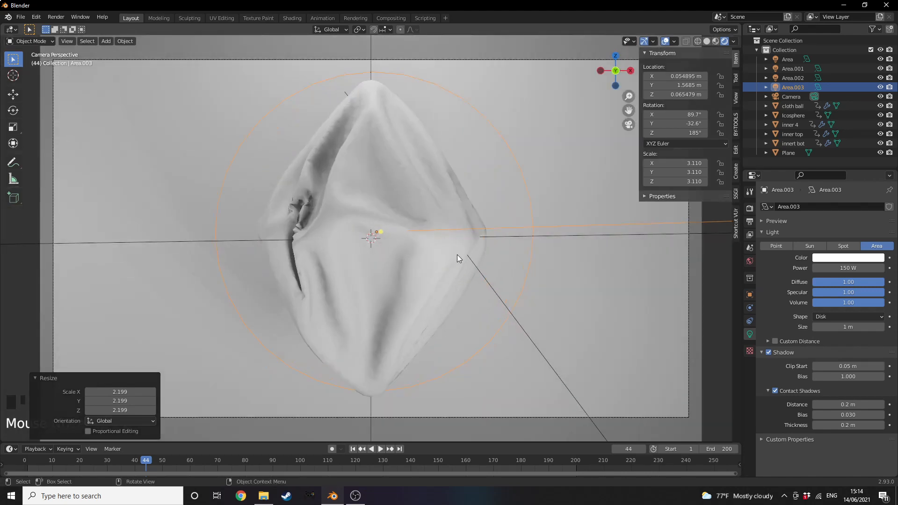
pyautogui.click(210, 461)
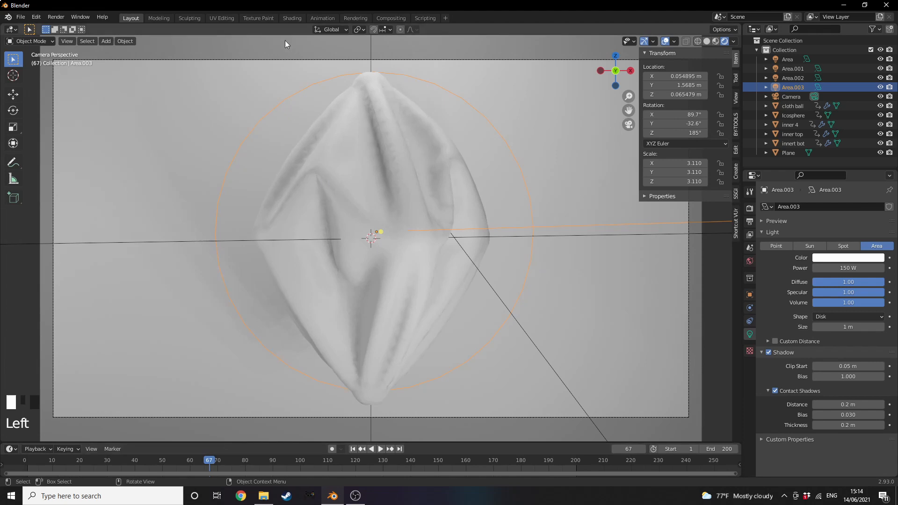
# Step: In the Shading workspace, give the cloth ball a new material and show the camera view in rendered shading
pyautogui.click(292, 18)
pyautogui.press('KP_0')
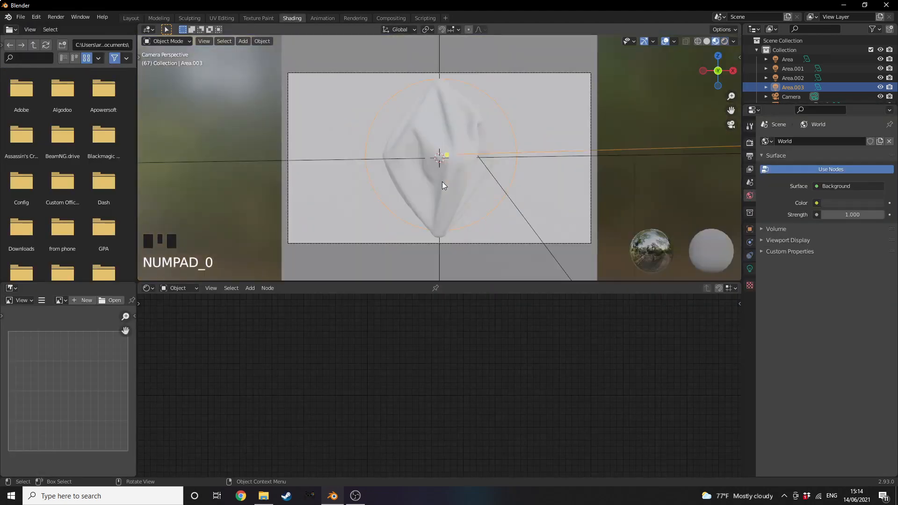
pyautogui.scroll(4, 442, 182)
pyautogui.click(440, 178)
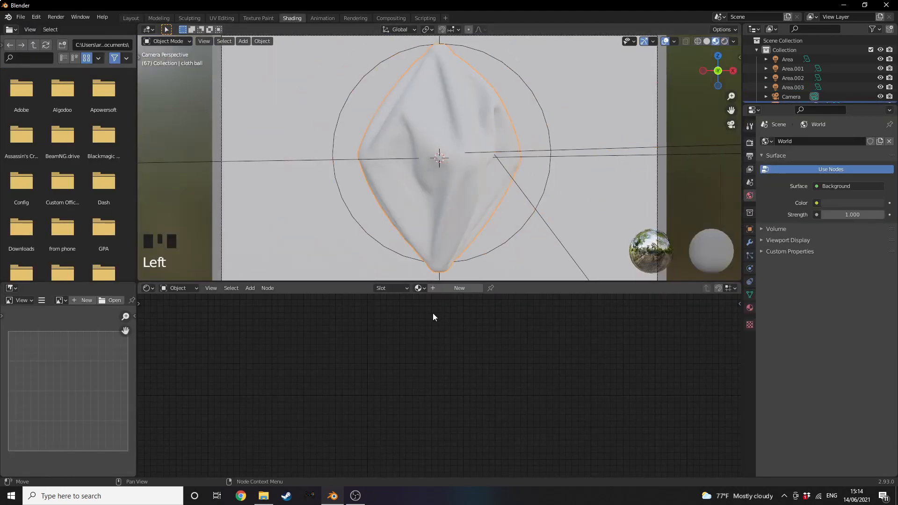
pyautogui.click(448, 289)
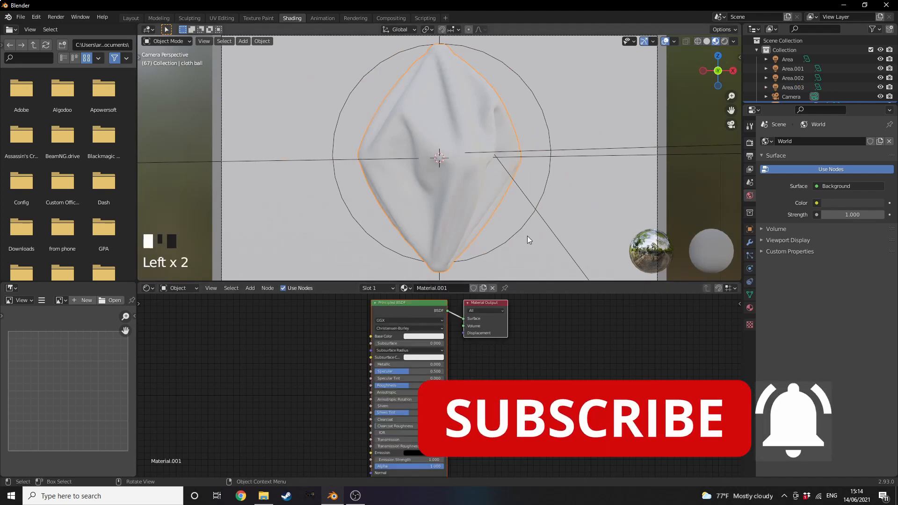
pyautogui.press('z')
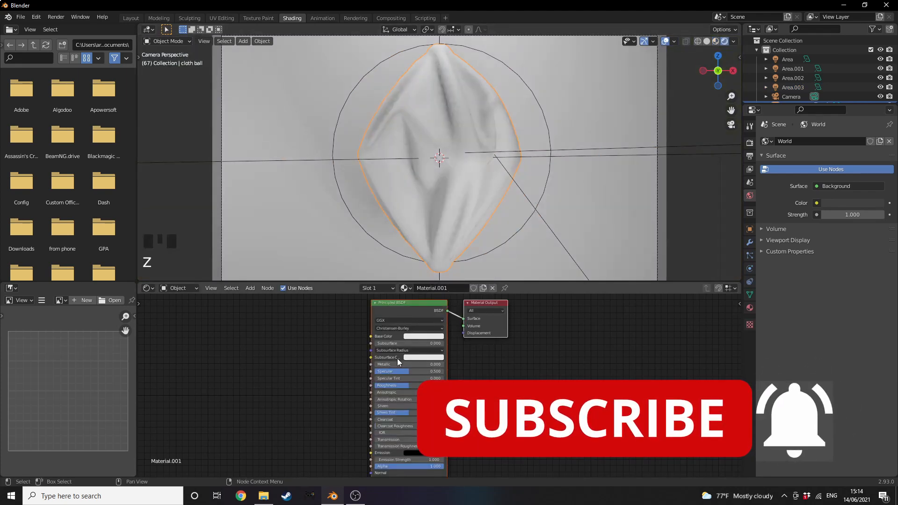
# Step: Give the backdrop plane a new material and darken its base colour to a very dark grey
pyautogui.click(329, 256)
pyautogui.click(441, 290)
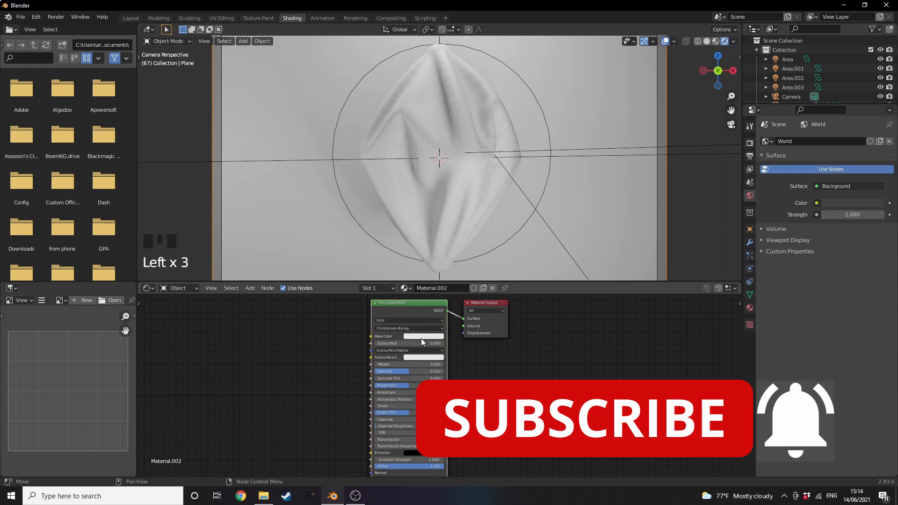
pyautogui.click(421, 337)
pyautogui.scroll(-10, 431, 271)
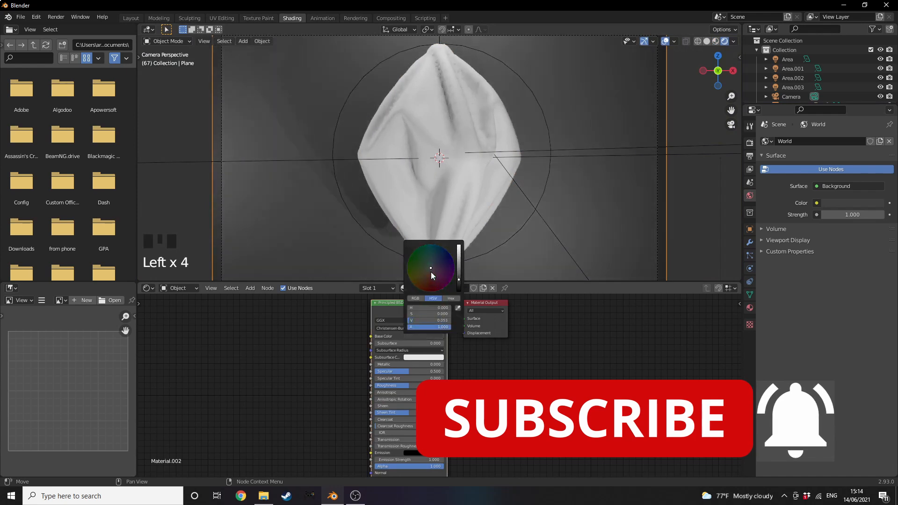
pyautogui.moveTo(407, 365)
pyautogui.mouseDown()
pyautogui.moveTo(428, 365)
pyautogui.moveTo(376, 364)
pyautogui.moveTo(406, 386)
pyautogui.moveTo(405, 372)
pyautogui.moveTo(386, 371)
pyautogui.mouseUp()
# Step: Set the cloth ball material to Metallic 1.000 and Roughness about 0.323, and lower its base colour value to about 0.704
pyautogui.click(417, 231)
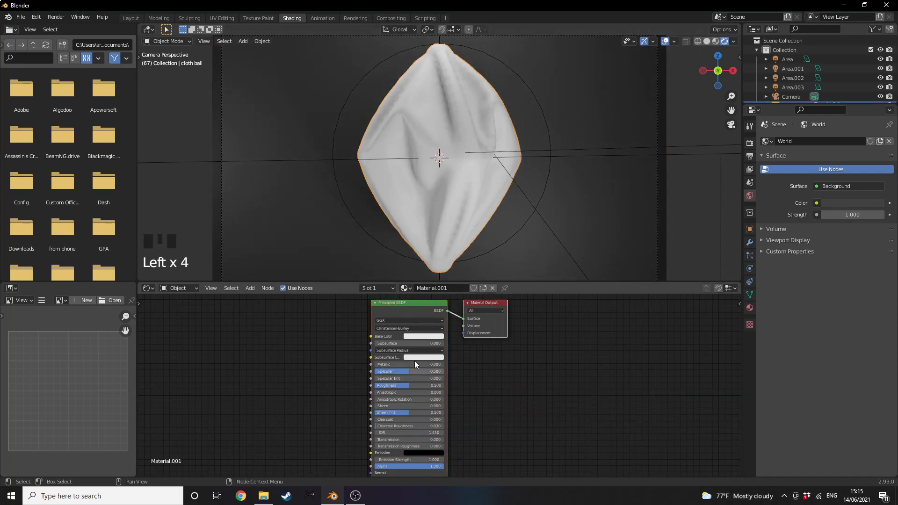
pyautogui.scroll(1, 478, 362)
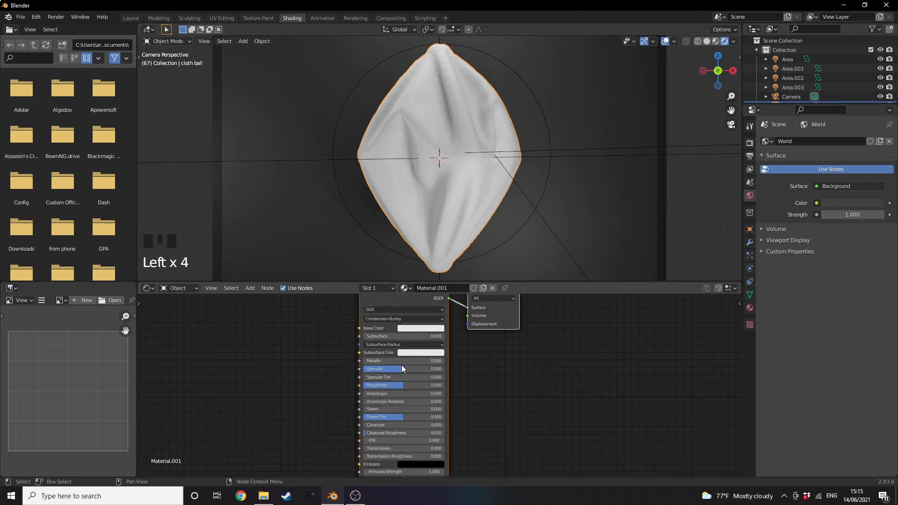
pyautogui.scroll(1, 396, 359)
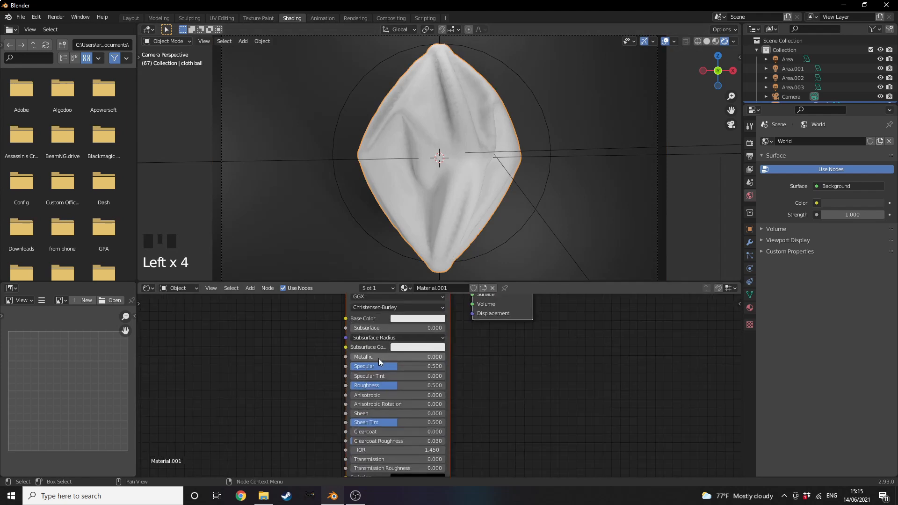
pyautogui.moveTo(378, 358); pyautogui.dragTo(445, 358)
pyautogui.moveTo(398, 385); pyautogui.dragTo(381, 385)
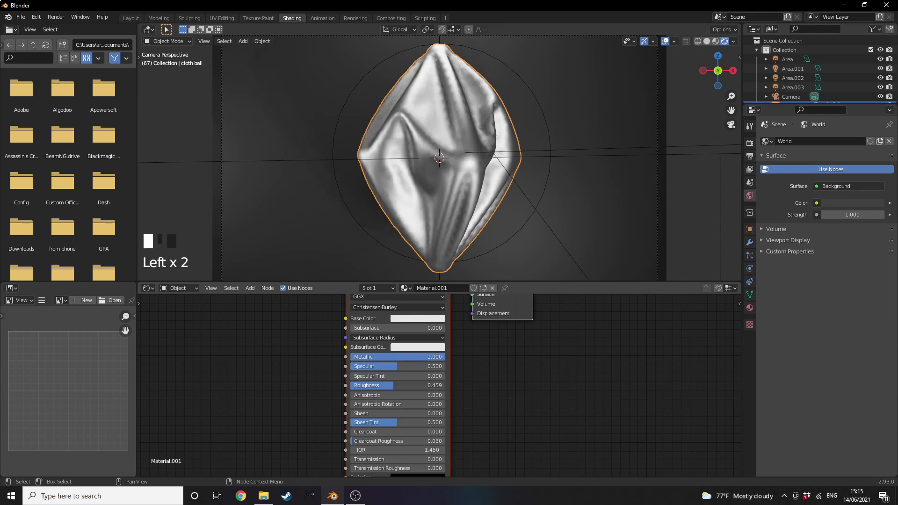
pyautogui.click(417, 320)
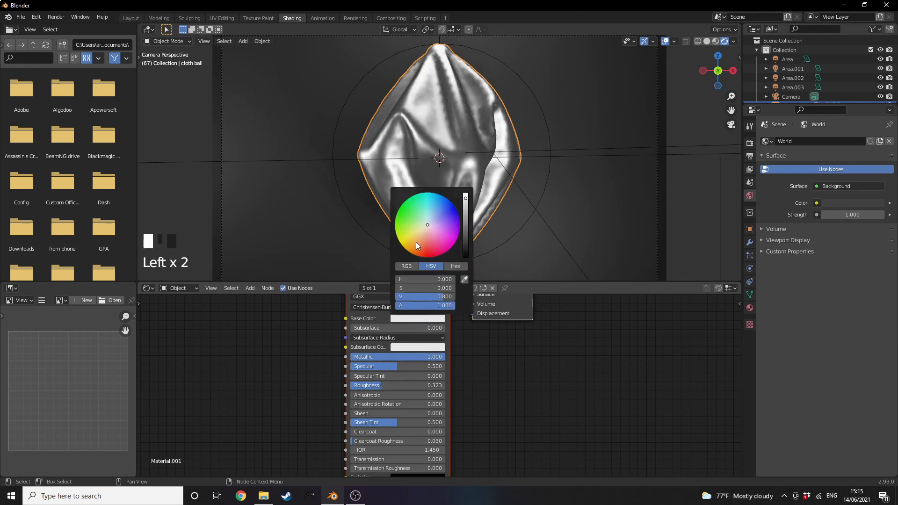
pyautogui.click(418, 232)
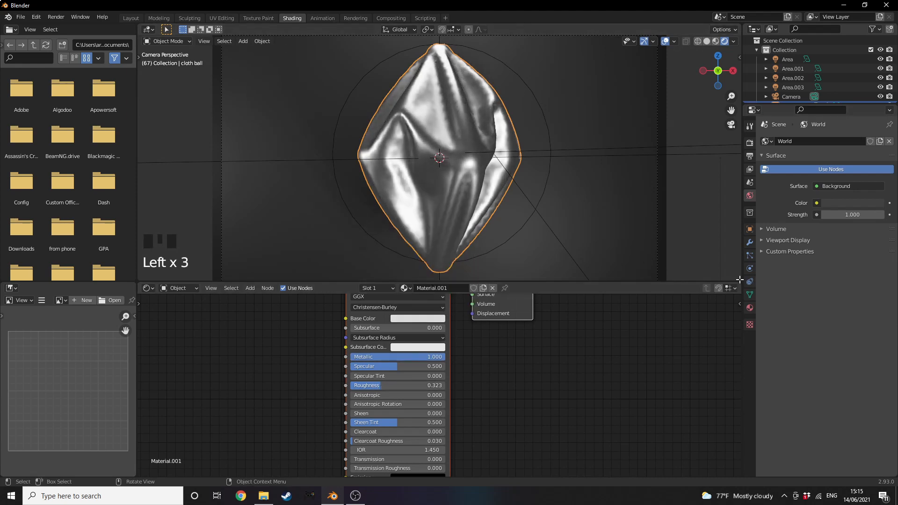
# Step: Split the 3D viewport, turn the new lower area into a Timeline and enlarge it enough to show the frame scale
pyautogui.moveTo(738, 274); pyautogui.dragTo(730, 259)
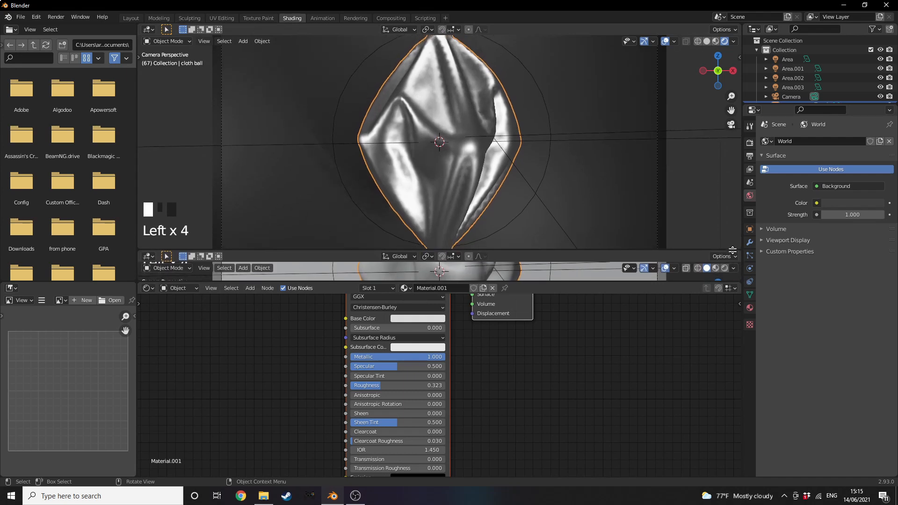
pyautogui.click(149, 266)
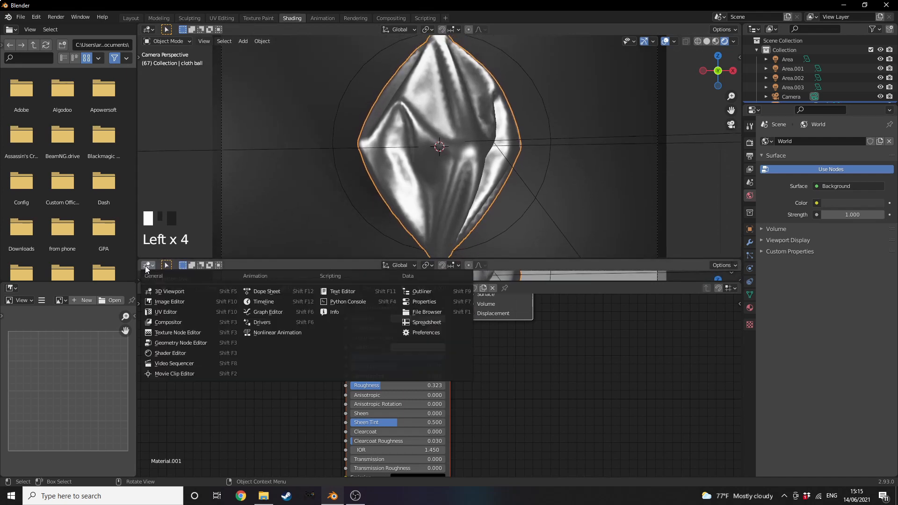
pyautogui.click(274, 305)
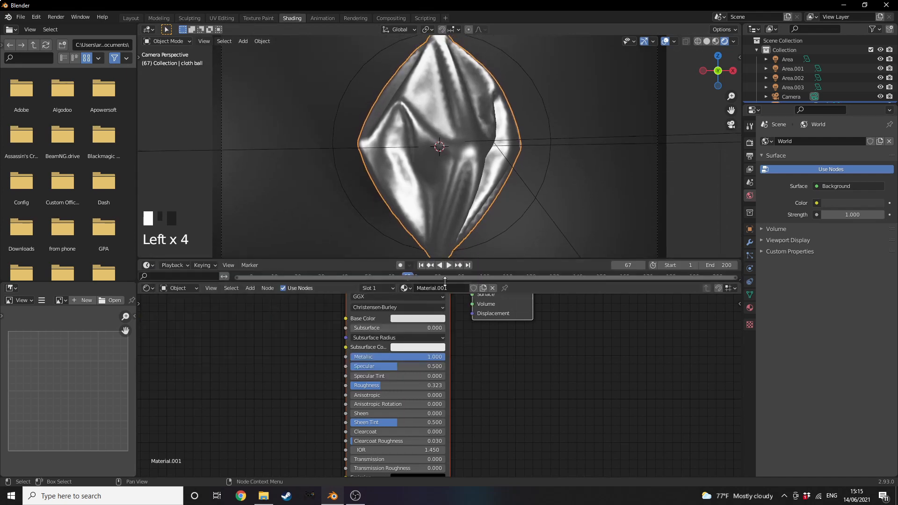
pyautogui.moveTo(557, 255); pyautogui.dragTo(560, 245)
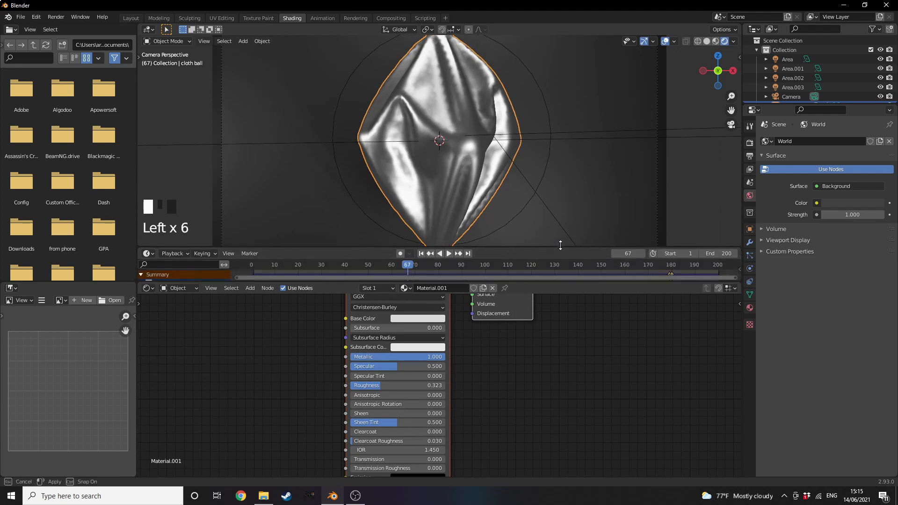
pyautogui.scroll(-2, 477, 349)
pyautogui.moveTo(479, 349); pyautogui.dragTo(483, 391, button='middle')
# Step: Keyframe the cloth ball material's light grey base colour at frame 1
pyautogui.click(408, 339)
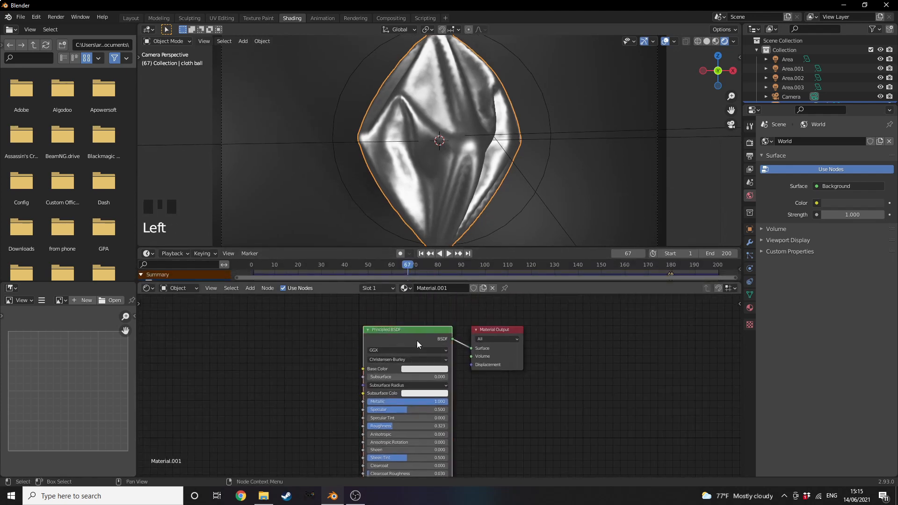
pyautogui.click(417, 369)
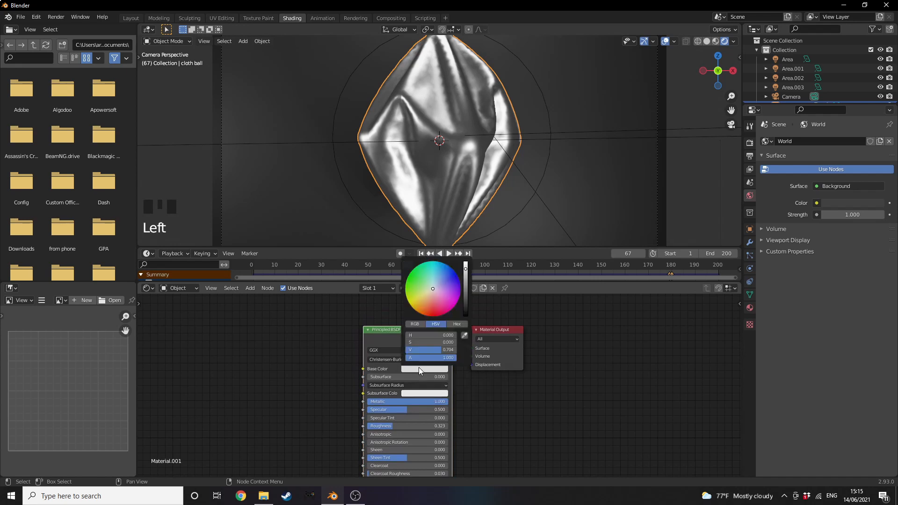
pyautogui.click(420, 253)
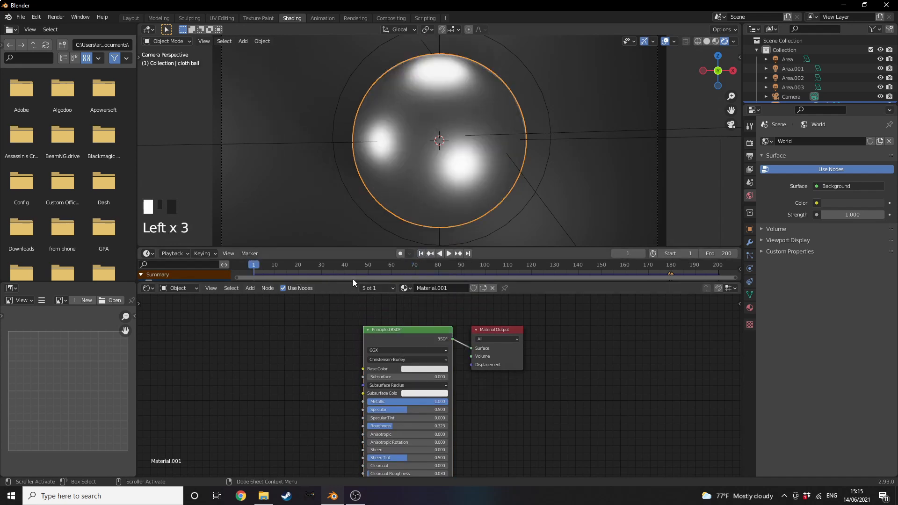
pyautogui.click(412, 369)
pyautogui.click(414, 367)
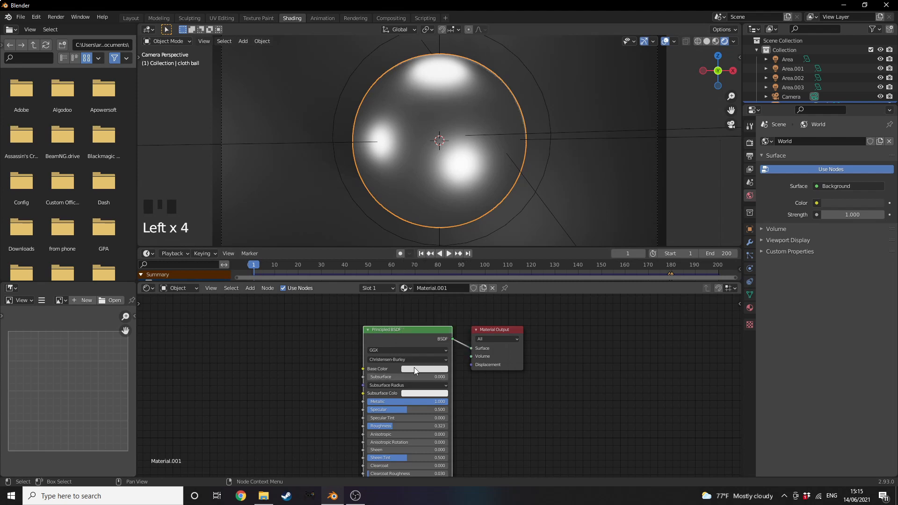
pyautogui.click(417, 370)
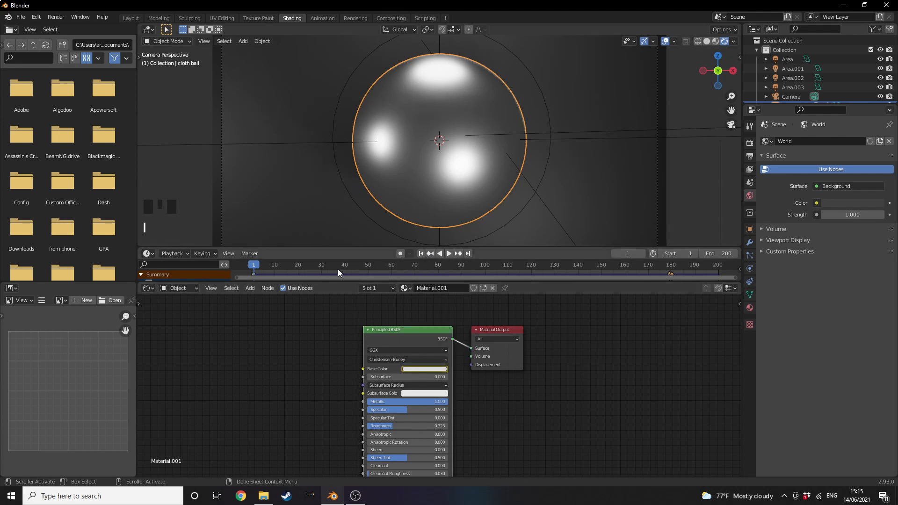
# Step: Change the cloth ball's base colour to a light teal at frame 60 and keyframe it
pyautogui.click(391, 267)
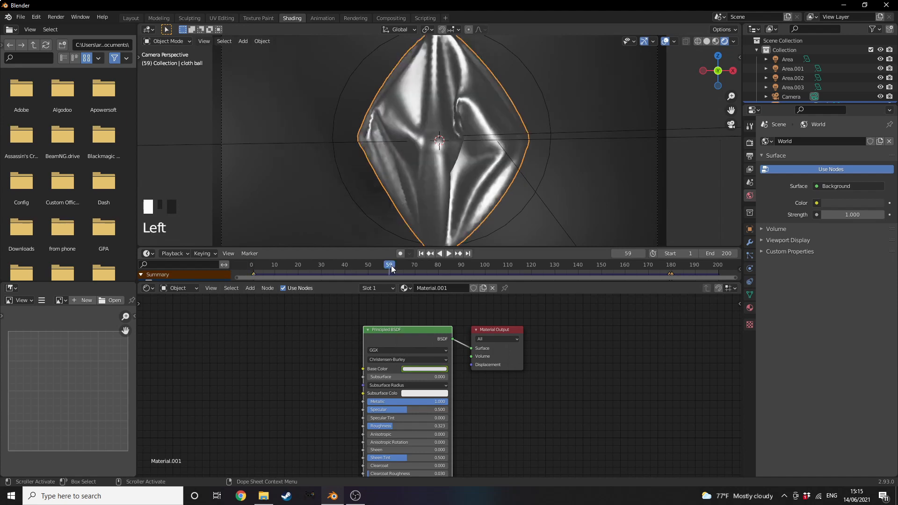
pyautogui.click(393, 267)
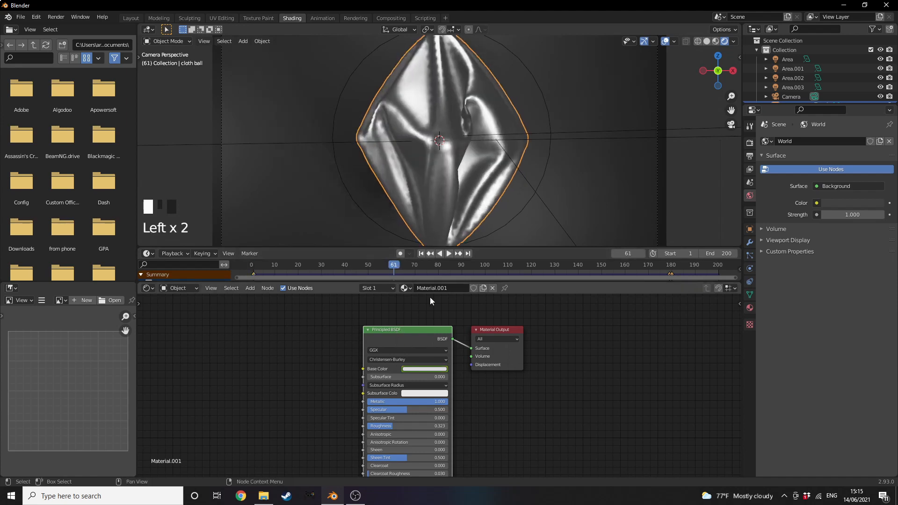
pyautogui.press('Left')
pyautogui.click(428, 368)
pyautogui.click(439, 274)
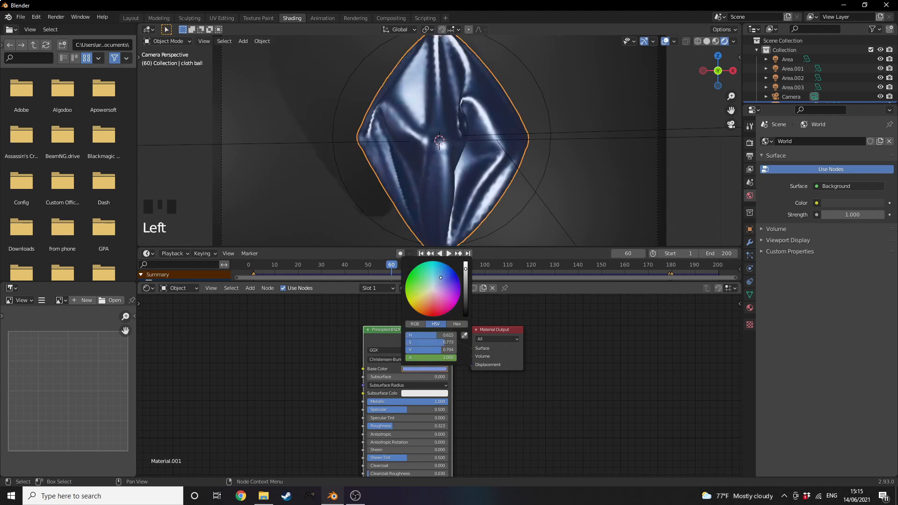
pyautogui.moveTo(436, 270); pyautogui.dragTo(434, 275)
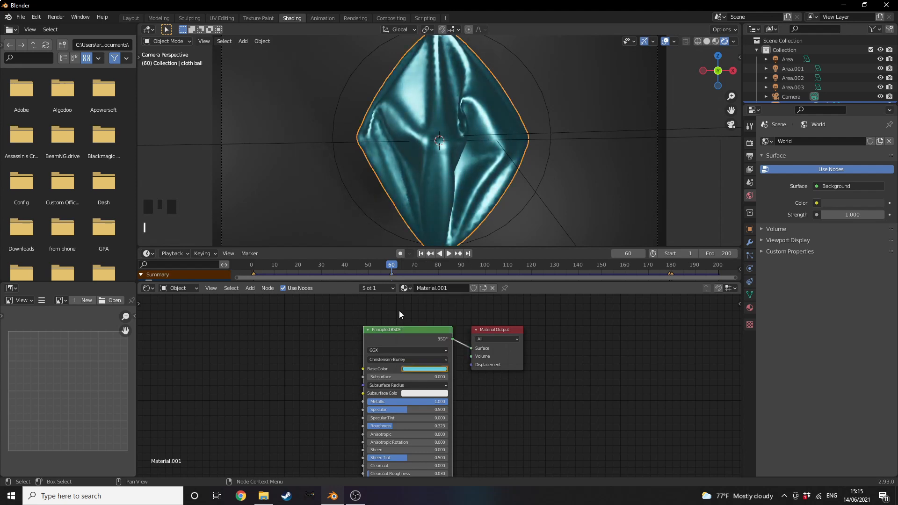
# Step: Change the cloth ball's base colour to a golden orange at frame 120 and keyframe it
pyautogui.click(448, 253)
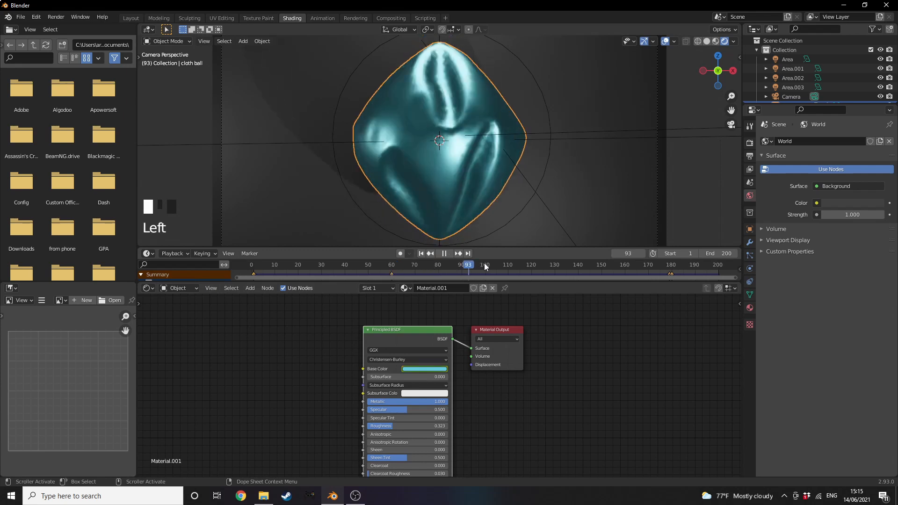
pyautogui.moveTo(532, 264); pyautogui.dragTo(531, 265)
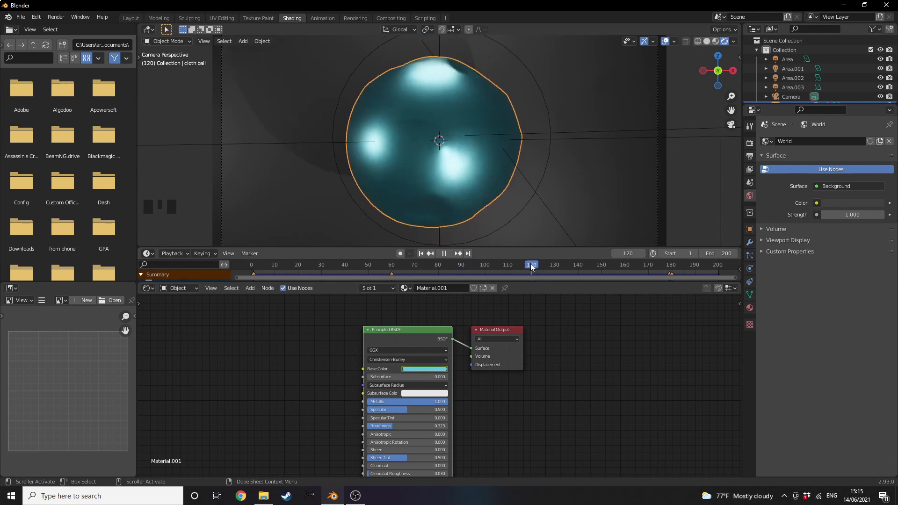
pyautogui.click(417, 369)
pyautogui.click(440, 288)
pyautogui.moveTo(440, 288); pyautogui.dragTo(426, 298)
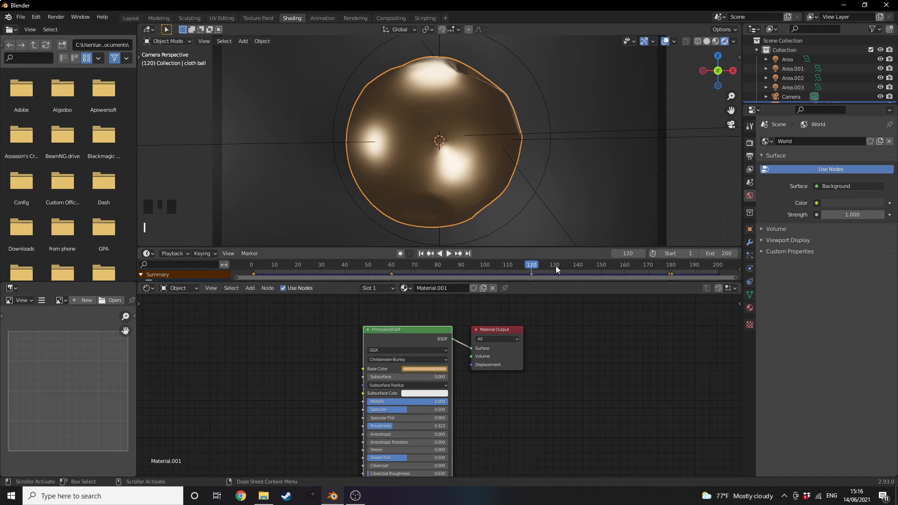
# Step: Change the cloth ball's base colour to a pinkish purple at frame 161 and keyframe it
pyautogui.press('space')
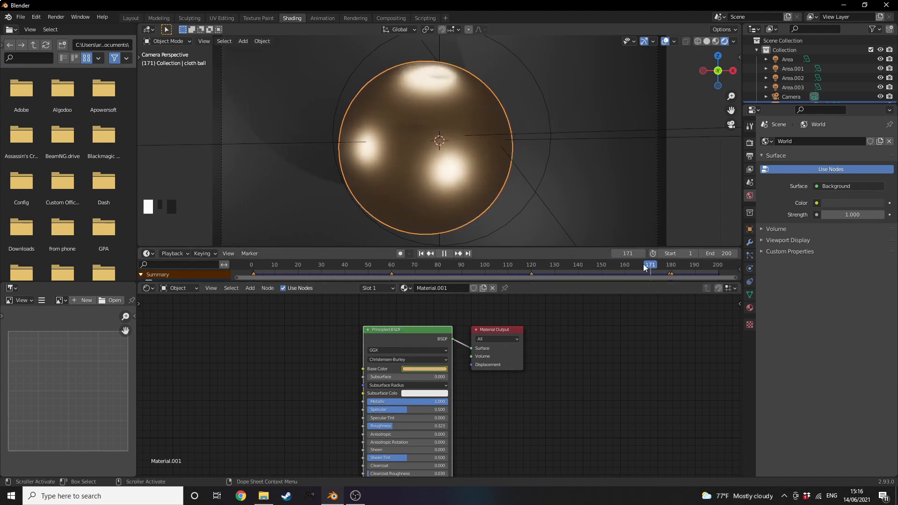
pyautogui.moveTo(647, 264); pyautogui.dragTo(628, 264)
pyautogui.click(426, 369)
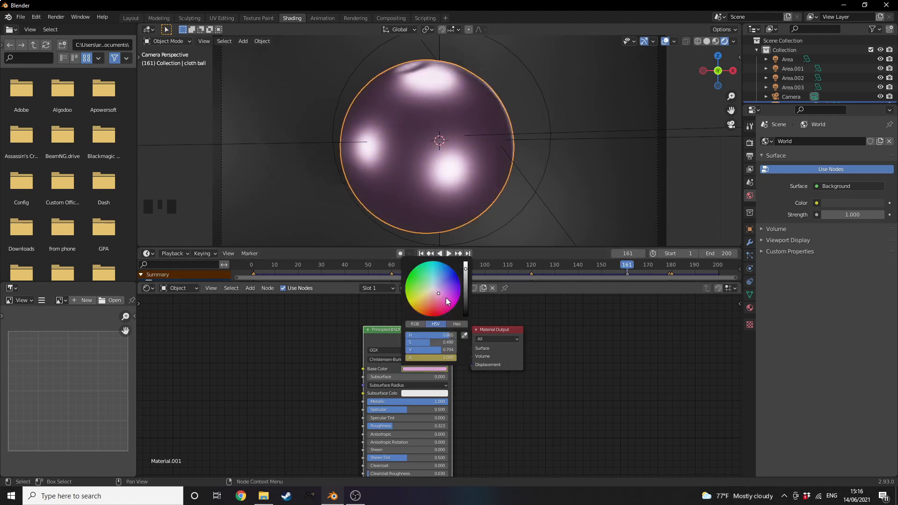
pyautogui.click(577, 364)
# Step: Try to darken the cloth ball's base colour to near black at frame 161
pyautogui.press('Right')
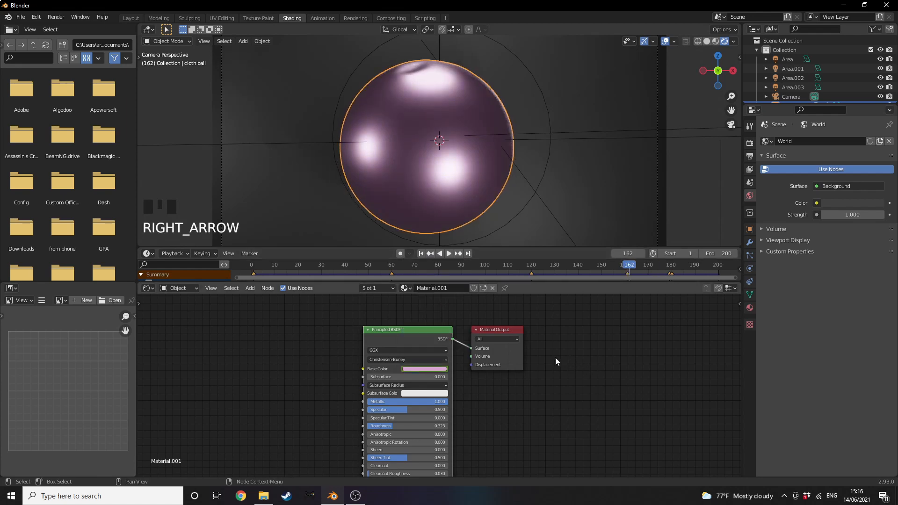
pyautogui.press('Left')
pyautogui.click(445, 368)
pyautogui.scroll(-14, 434, 286)
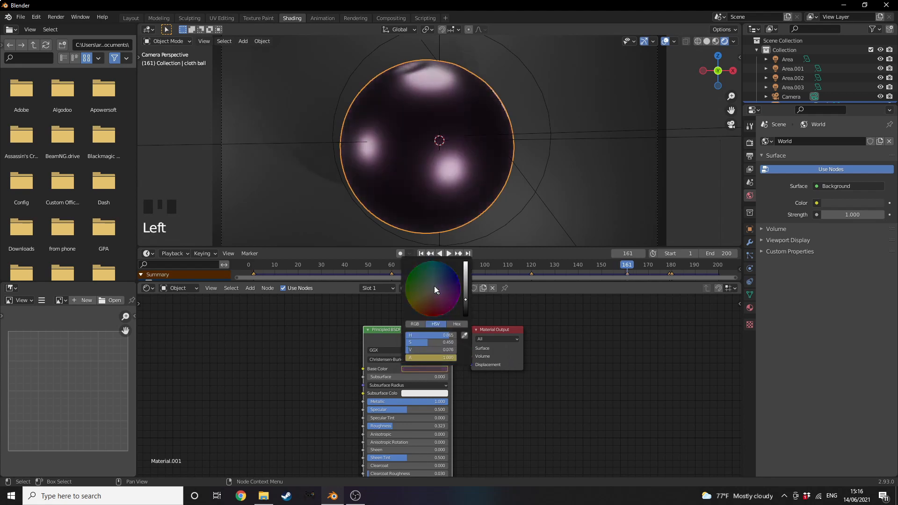
# Step: Undo the darkened base colour and move the colour keyframe at frame 161 to frame 177
pyautogui.moveTo(627, 275); pyautogui.dragTo(664, 274)
pyautogui.hotkey('ctrl', 'z')
pyautogui.click(627, 274)
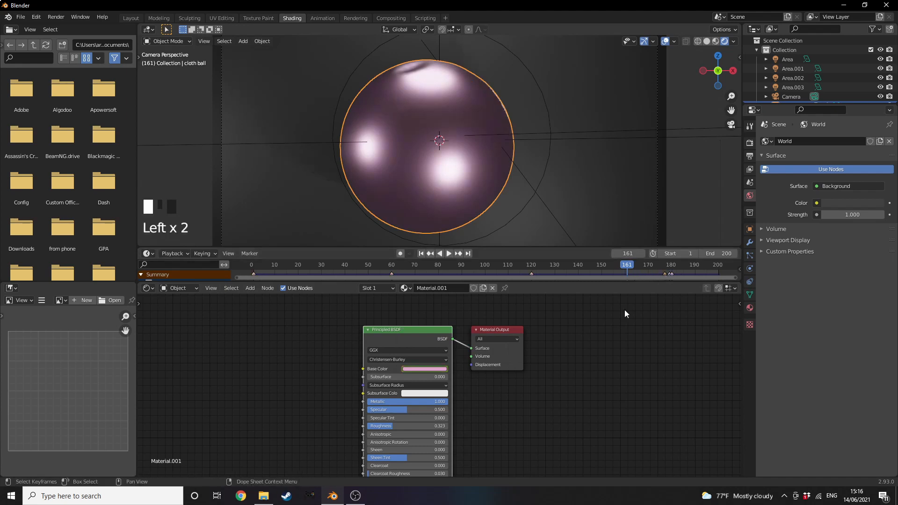
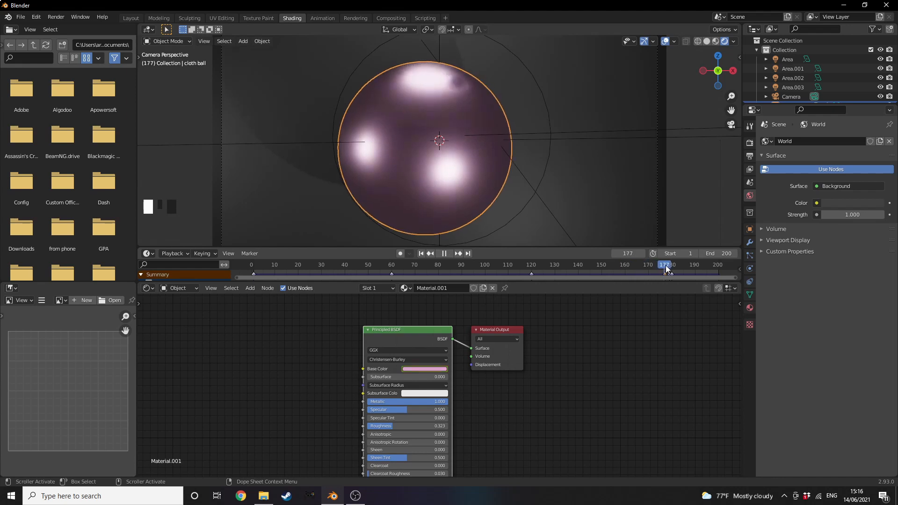
# Step: Darken the cloth ball's base colour to near black at frame 177 and keyframe it
pyautogui.press('space')
pyautogui.press('Left')
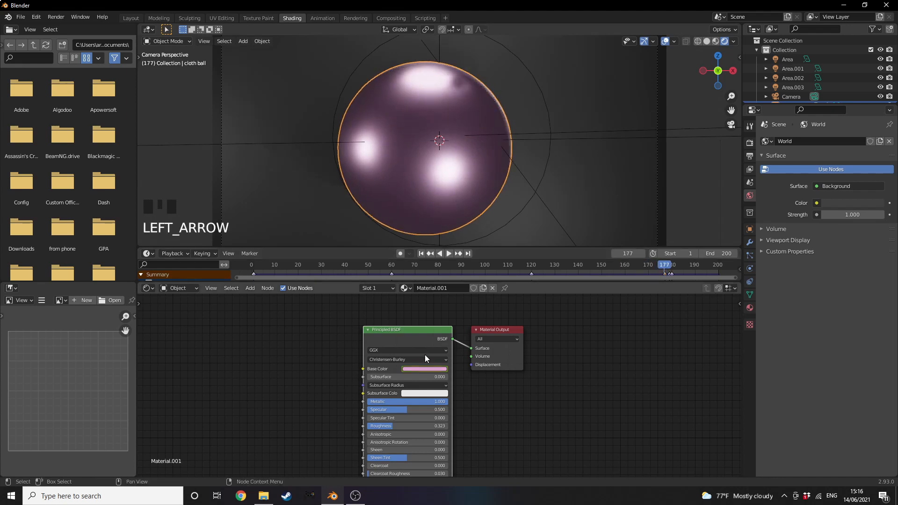
pyautogui.click(425, 369)
pyautogui.scroll(-4, 430, 294)
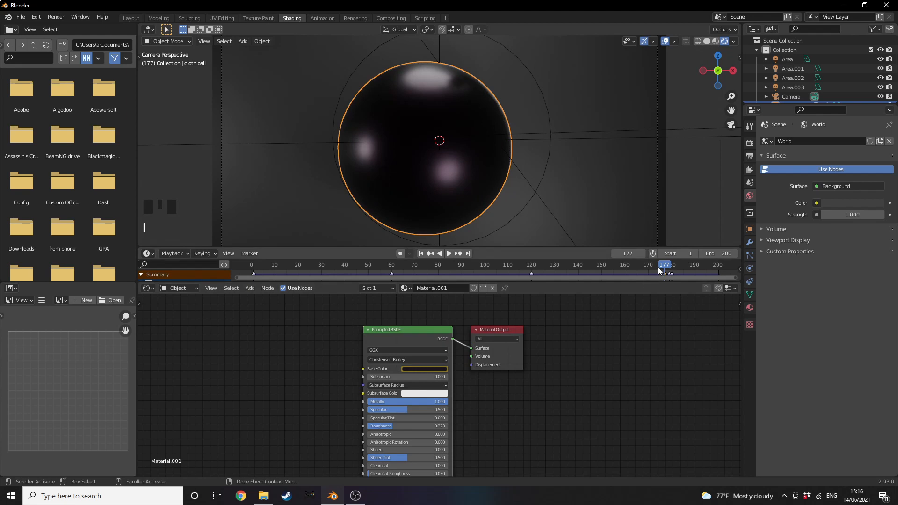
# Step: Brighten the cloth ball material's base colour to a very light grey at frame 200 and keyframe it
pyautogui.moveTo(668, 269); pyautogui.dragTo(721, 266)
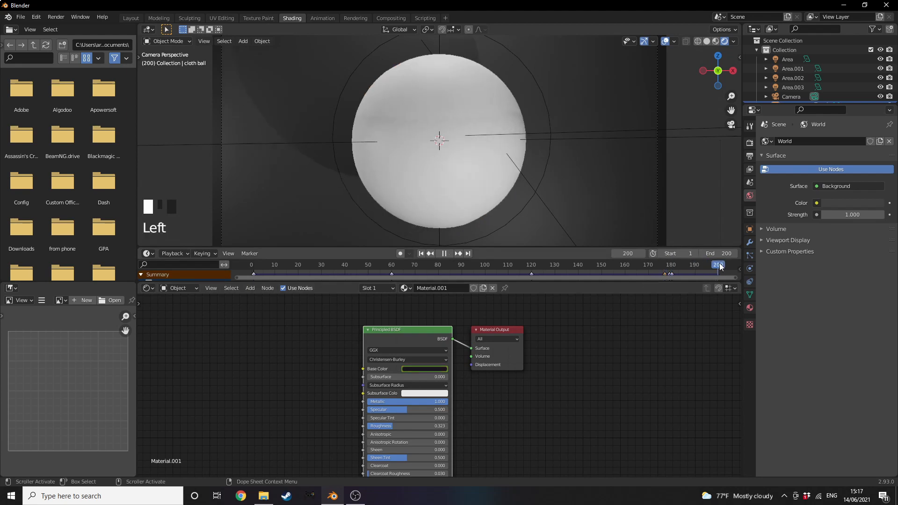
pyautogui.click(412, 369)
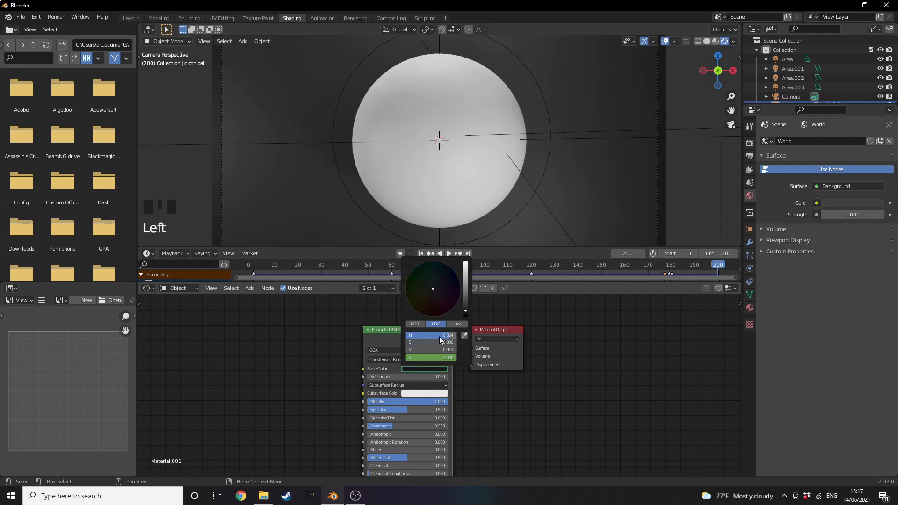
pyautogui.scroll(16, 431, 304)
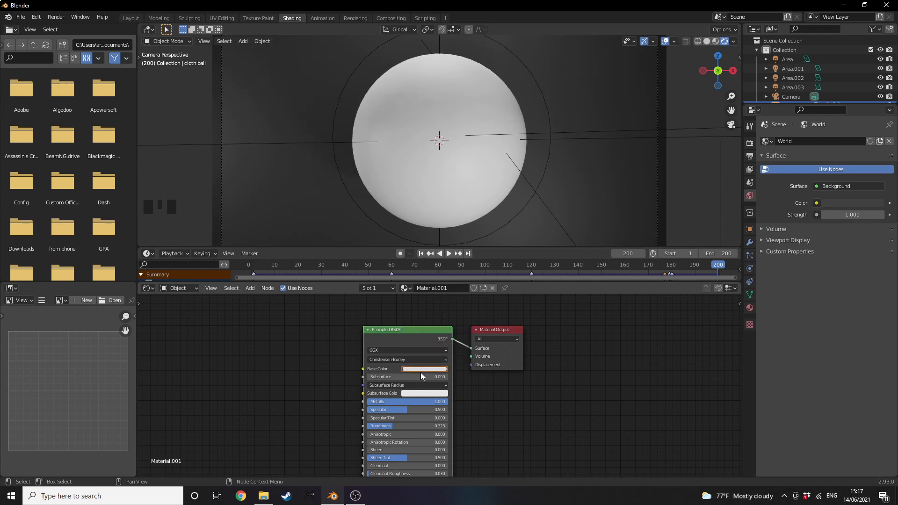
# Step: Assign Material.001 to the icosphere and scrub the animation back to frame 44 to check the colours
pyautogui.click(441, 193)
pyautogui.click(417, 289)
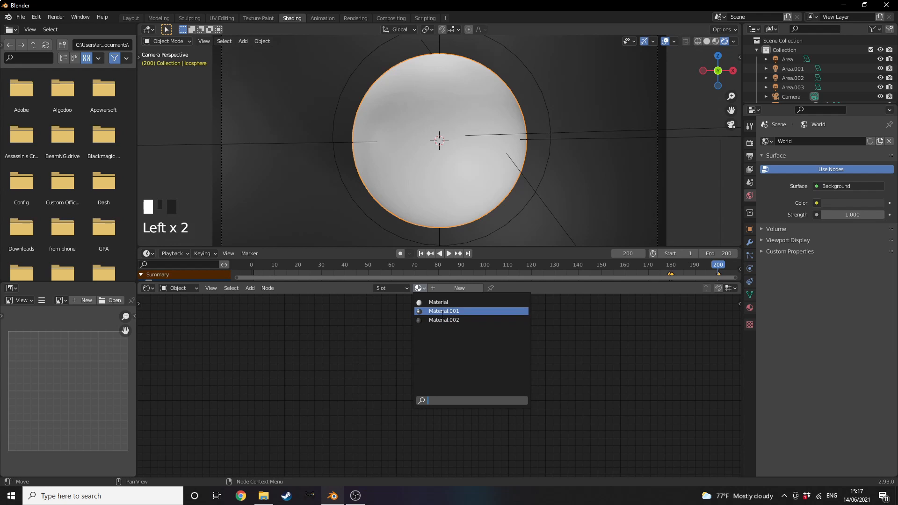
pyautogui.click(442, 311)
pyautogui.moveTo(714, 266); pyautogui.dragTo(471, 256)
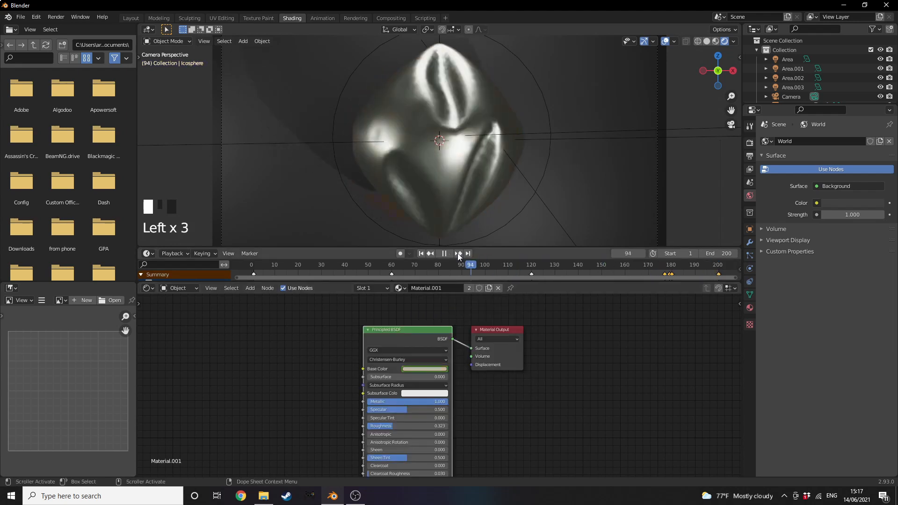
pyautogui.moveTo(417, 250); pyautogui.dragTo(353, 251)
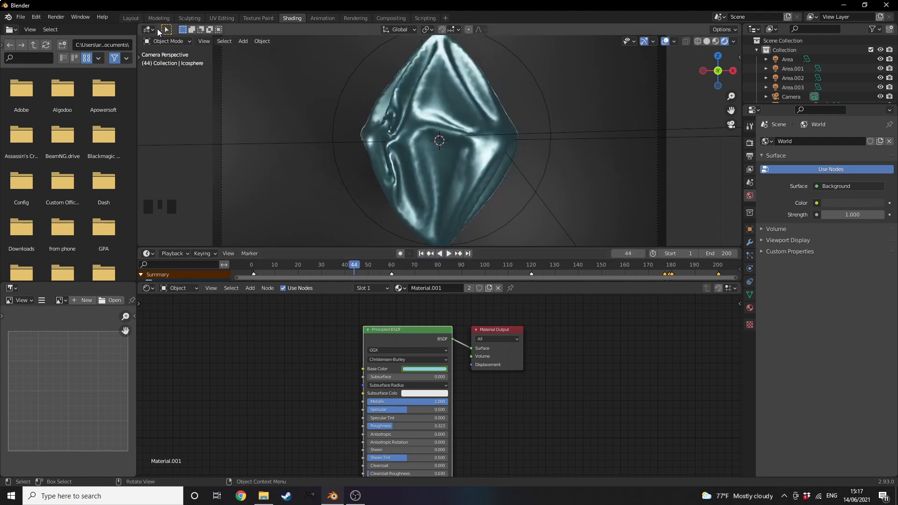
# Step: Return to the Layout workspace and enable Bloom and Screen Space Reflections in the Eevee render settings
pyautogui.click(131, 18)
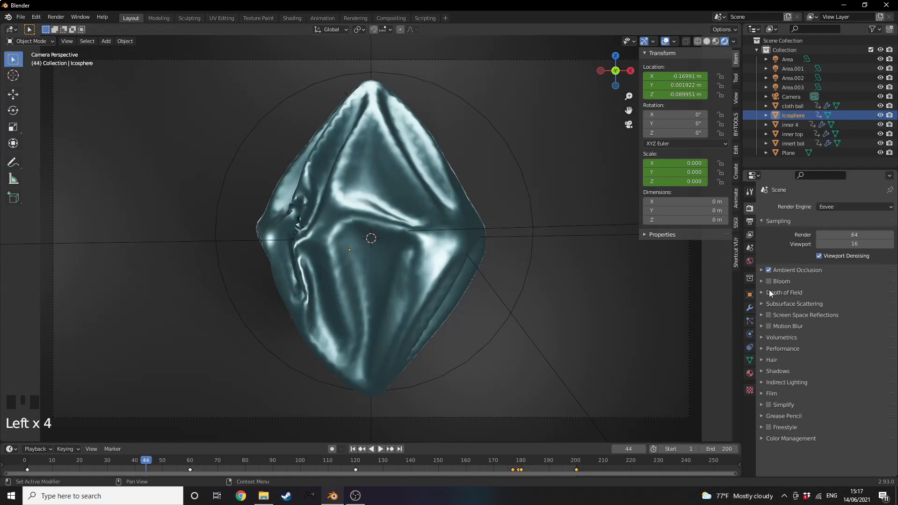
pyautogui.click(768, 281)
pyautogui.click(768, 315)
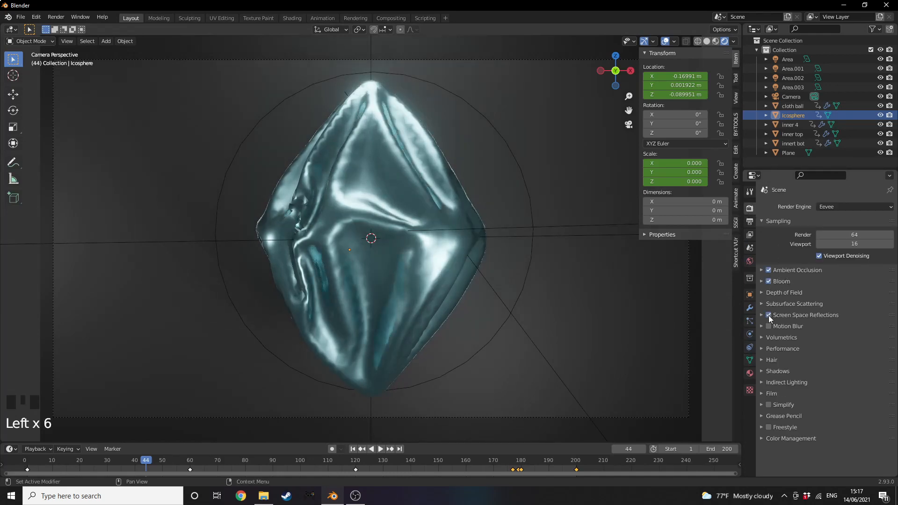
# Step: Set the colour management look to Very High Contrast
pyautogui.click(784, 439)
pyautogui.scroll(-3, 790, 440)
pyautogui.click(849, 422)
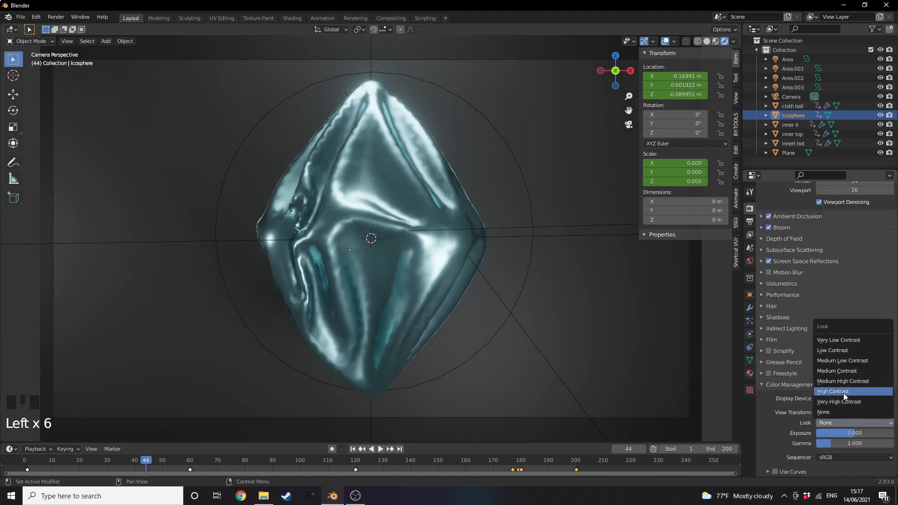
pyautogui.click(839, 401)
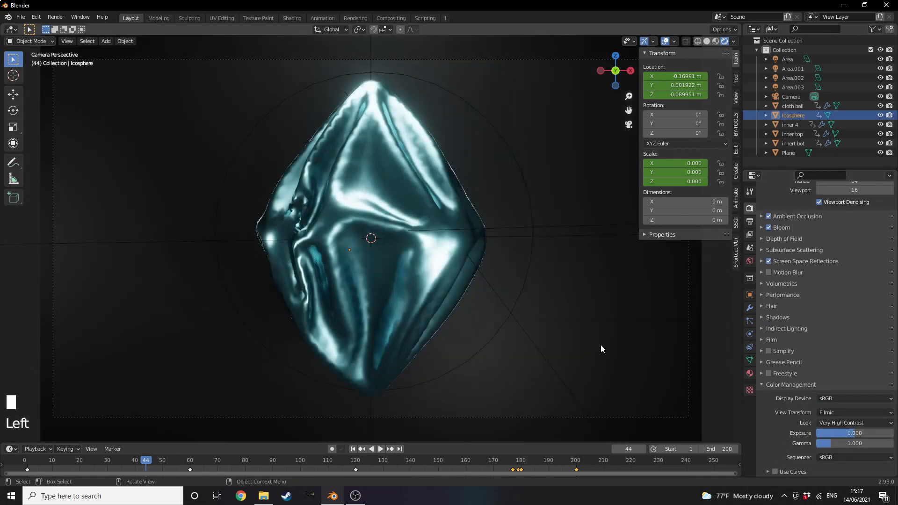
# Step: Switch the render engine between Cycles and Eevee to compare them, and leave it on Cycles
pyautogui.scroll(3, 790, 241)
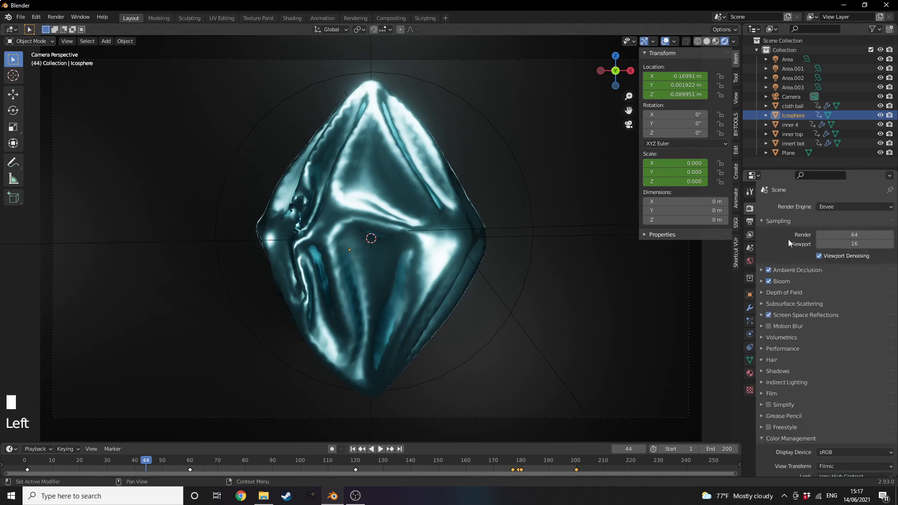
pyautogui.click(828, 207)
pyautogui.click(837, 236)
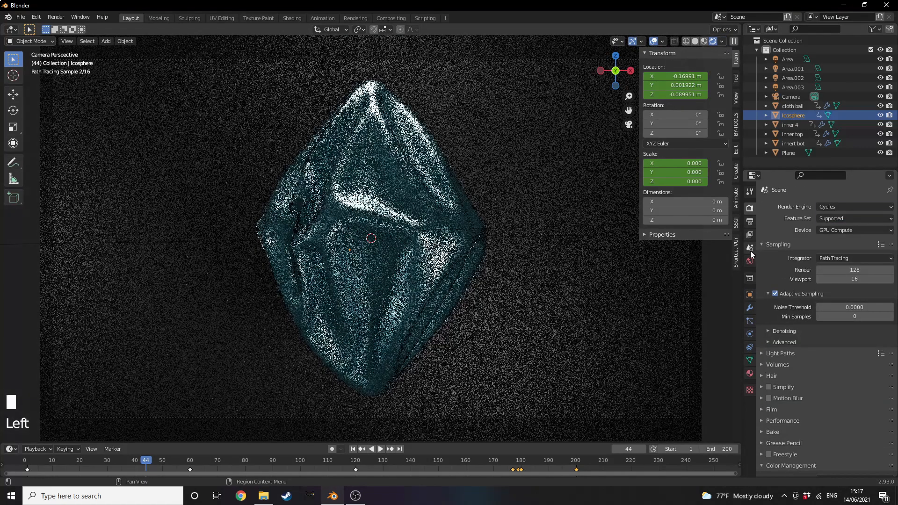
pyautogui.click(816, 207)
pyautogui.click(826, 218)
pyautogui.click(828, 208)
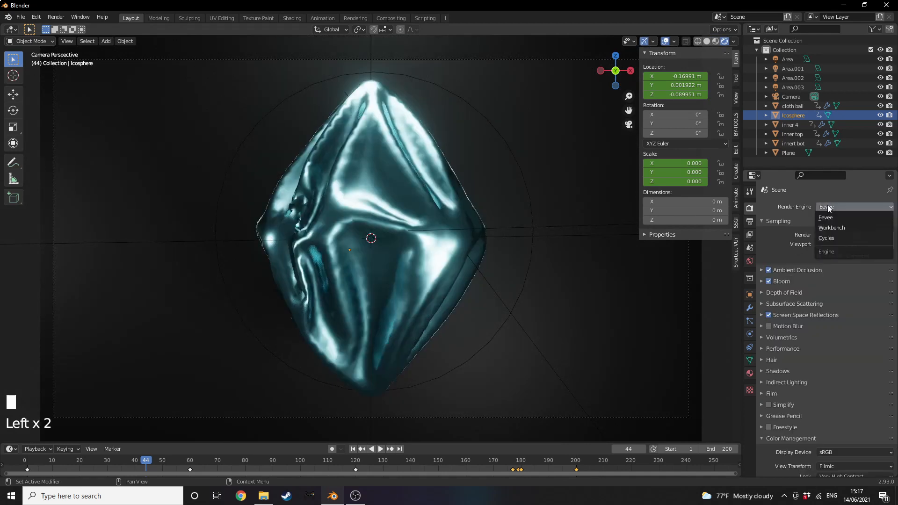
pyautogui.click(827, 238)
# Step: Set the render output file format to FFmpeg Video and the output path to hhahfhasdh
pyautogui.click(750, 221)
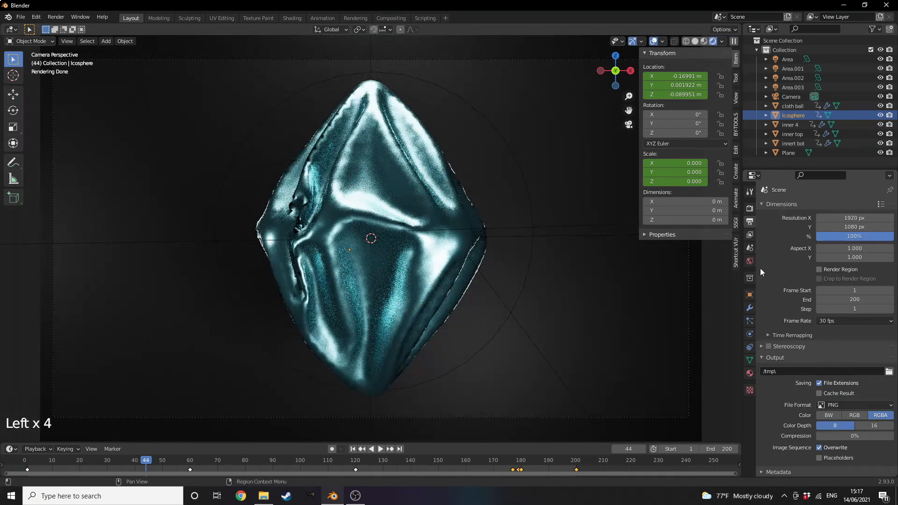
pyautogui.click(866, 405)
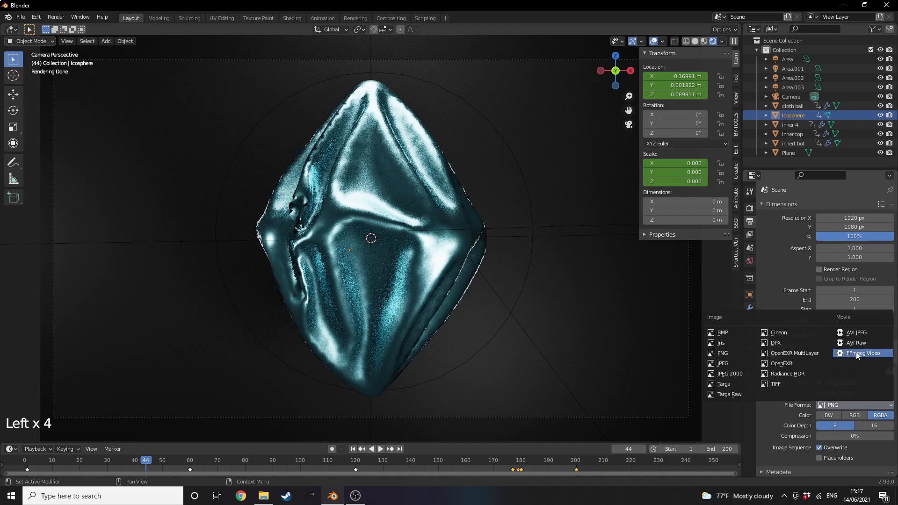
pyautogui.click(858, 352)
pyautogui.click(832, 371)
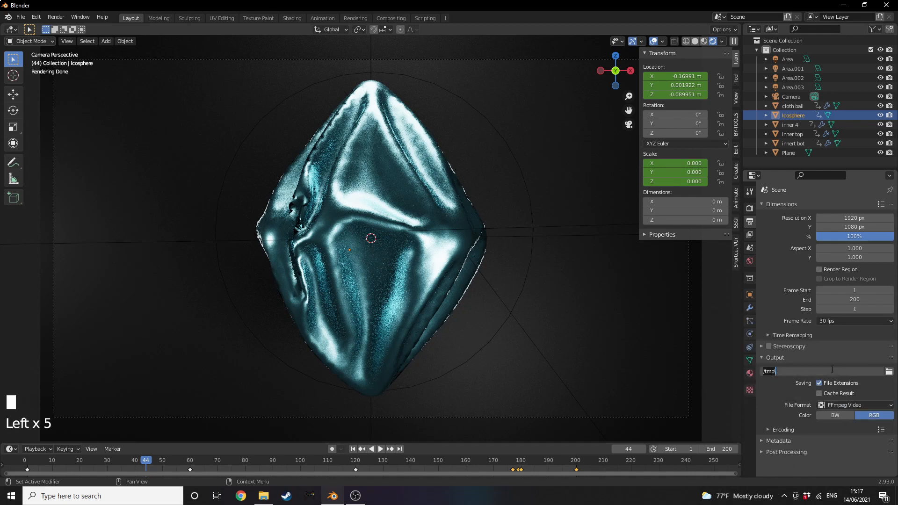
pyautogui.write('hhahfhasdh')
# Step: Set the video encoding container to MPEG-4 and the output quality to Perceptually Lossless
pyautogui.click(792, 430)
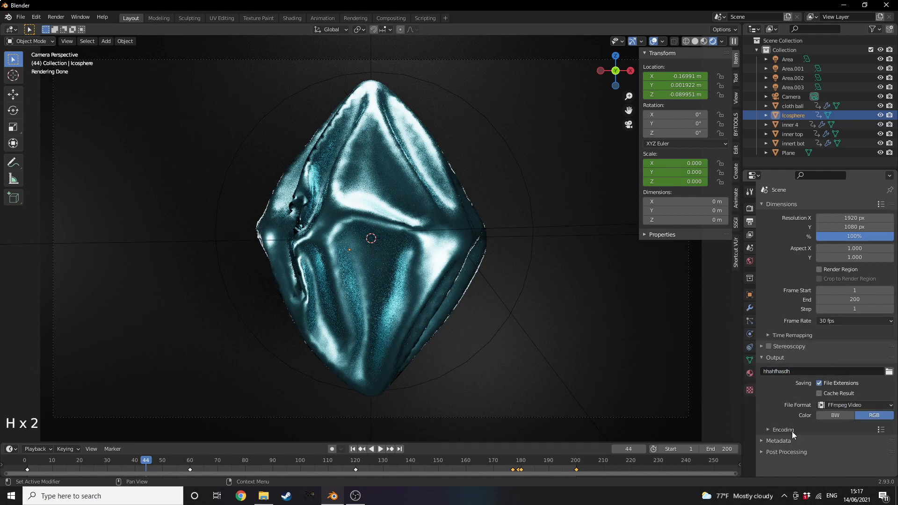
pyautogui.click(793, 431)
pyautogui.scroll(-1, 809, 431)
pyautogui.click(837, 423)
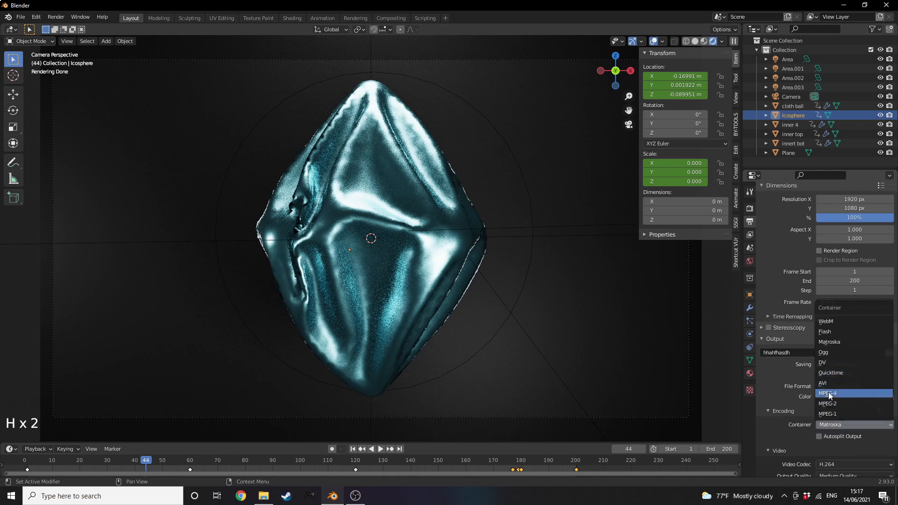
pyautogui.click(837, 393)
pyautogui.scroll(-2, 806, 393)
pyautogui.click(836, 438)
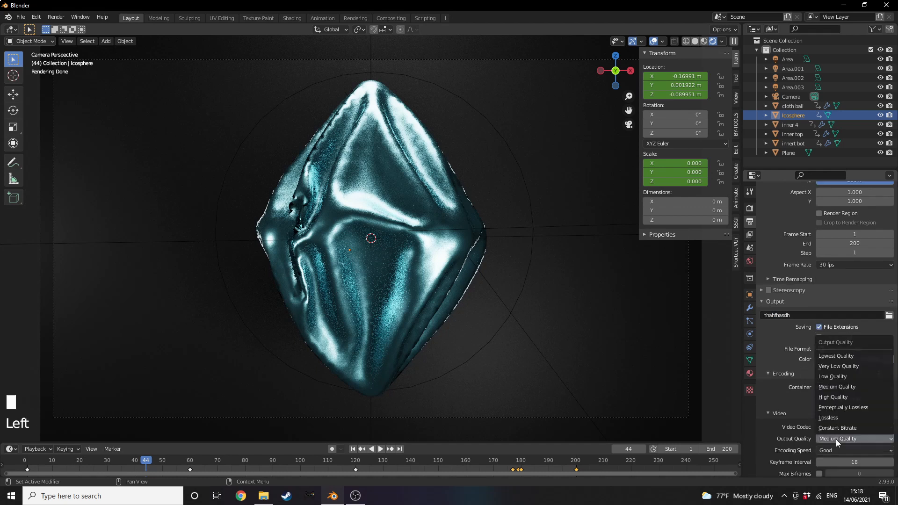
pyautogui.click(847, 408)
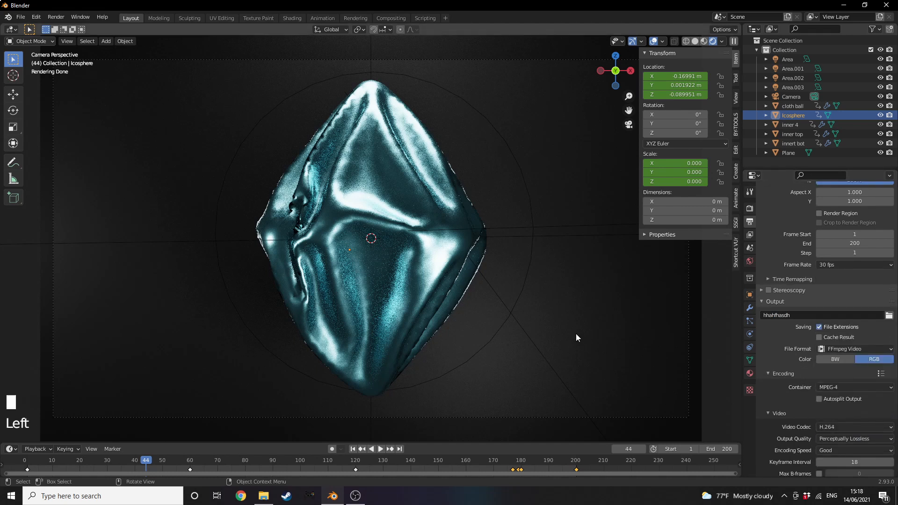